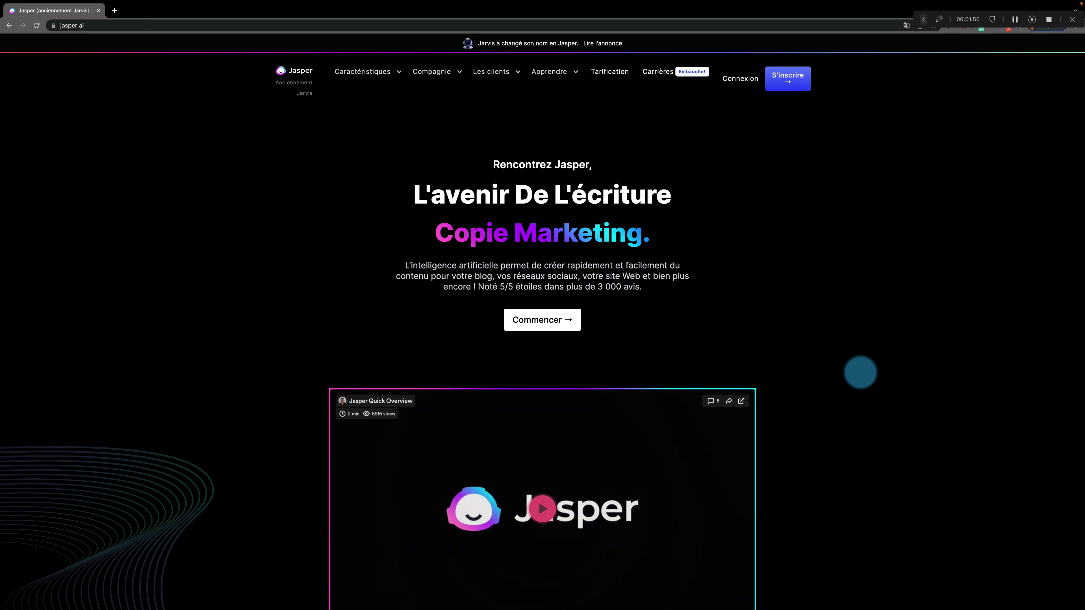
- Examine the Jasper home page from the introduction through the overview video and benefit cards to the customer reviews
{"action": "scroll", "coordinate": [860, 371], "scroll_direction": "down", "scroll_amount": 2}
{"action": "scroll", "coordinate": [860, 371], "scroll_direction": "up", "scroll_amount": 2}
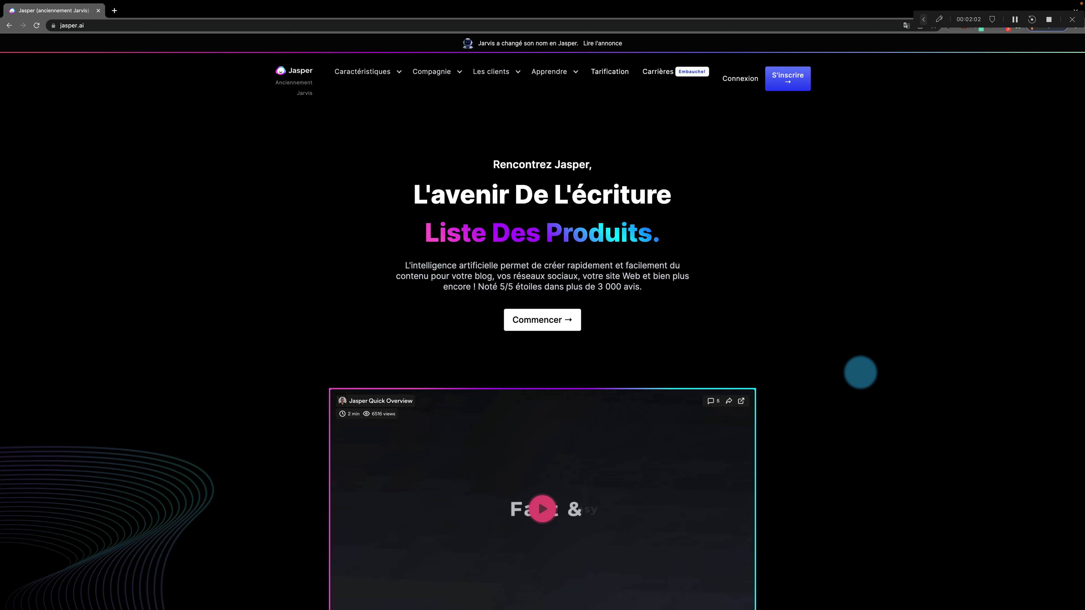
{"action": "scroll", "coordinate": [860, 373], "scroll_direction": "down", "scroll_amount": 1}
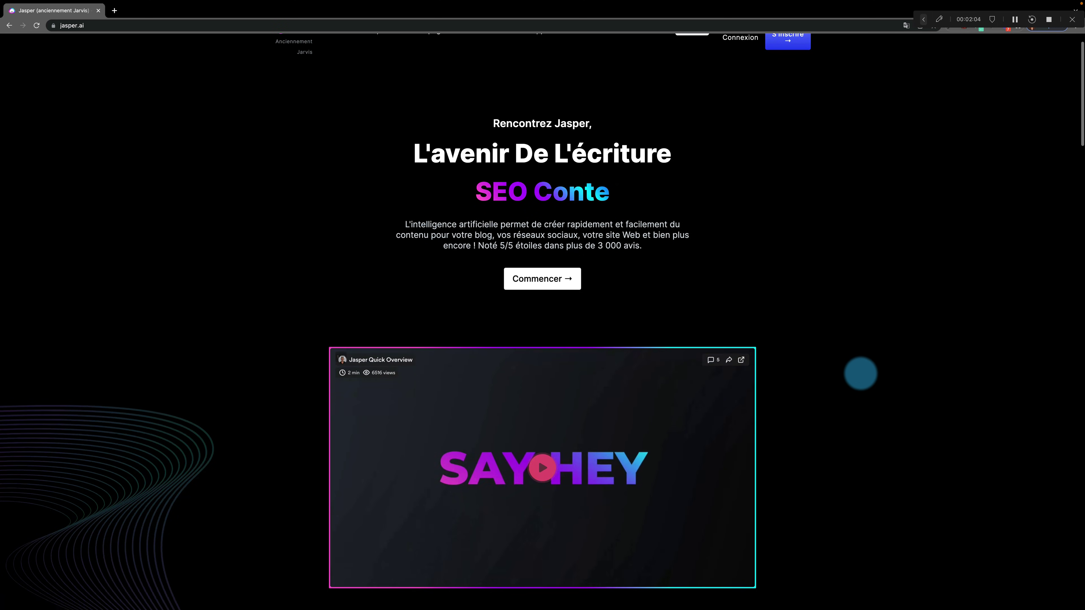
{"action": "left_click_drag", "start_coordinate": [381, 109], "coordinate": [702, 210]}
{"action": "left_click_drag", "start_coordinate": [367, 224], "coordinate": [405, 245]}
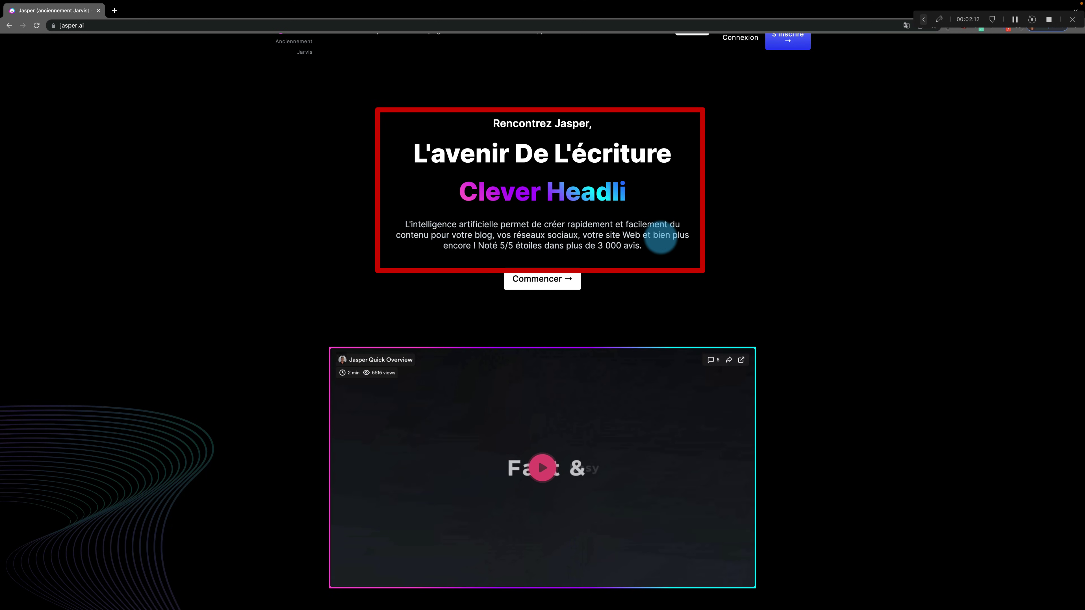
{"action": "scroll", "coordinate": [790, 314], "scroll_direction": "down", "scroll_amount": 4}
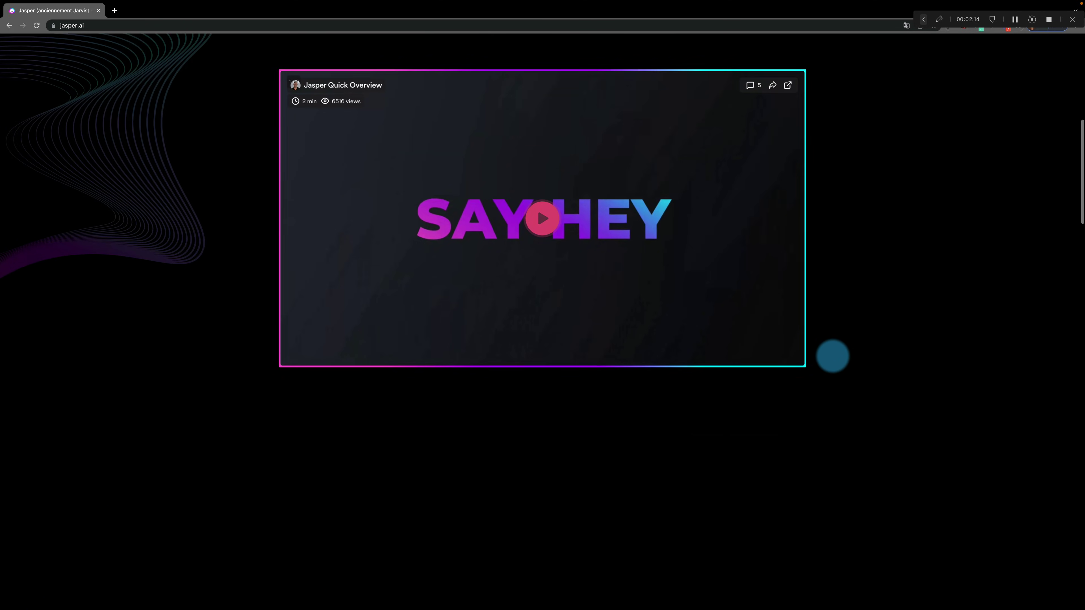
{"action": "scroll", "coordinate": [846, 363], "scroll_direction": "down", "scroll_amount": 6}
{"action": "scroll", "coordinate": [846, 364], "scroll_direction": "down", "scroll_amount": 4}
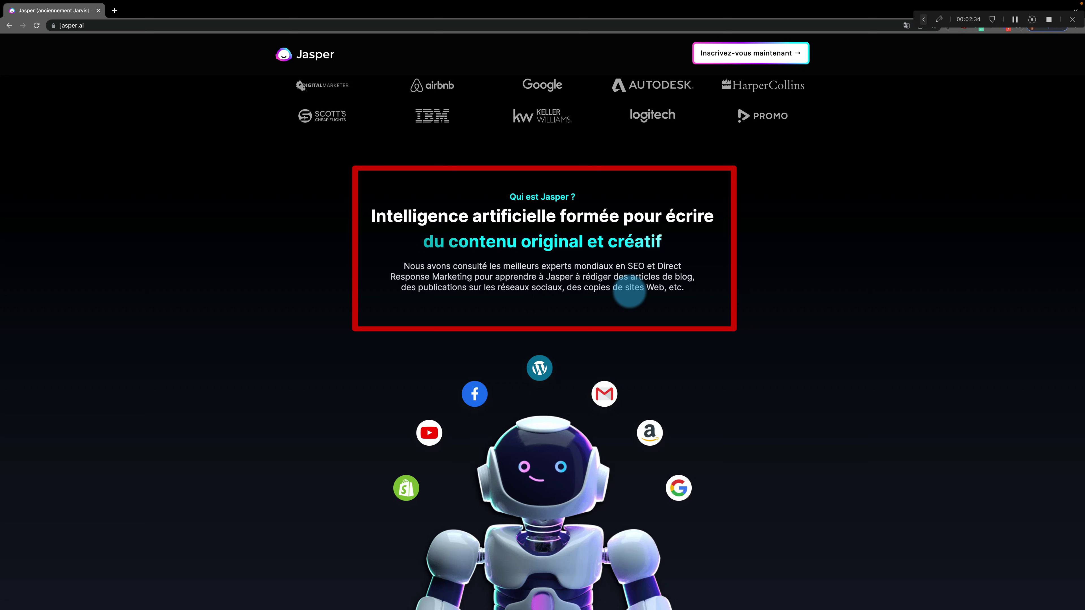
{"action": "scroll", "coordinate": [752, 354], "scroll_direction": "down", "scroll_amount": 8}
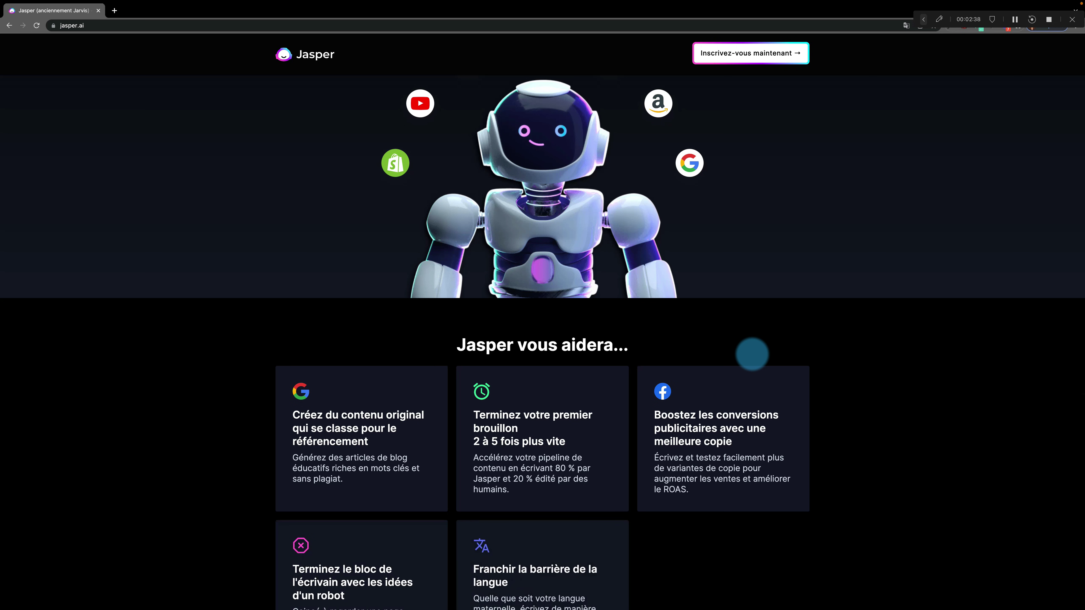
{"action": "scroll", "coordinate": [751, 354], "scroll_direction": "down", "scroll_amount": 1}
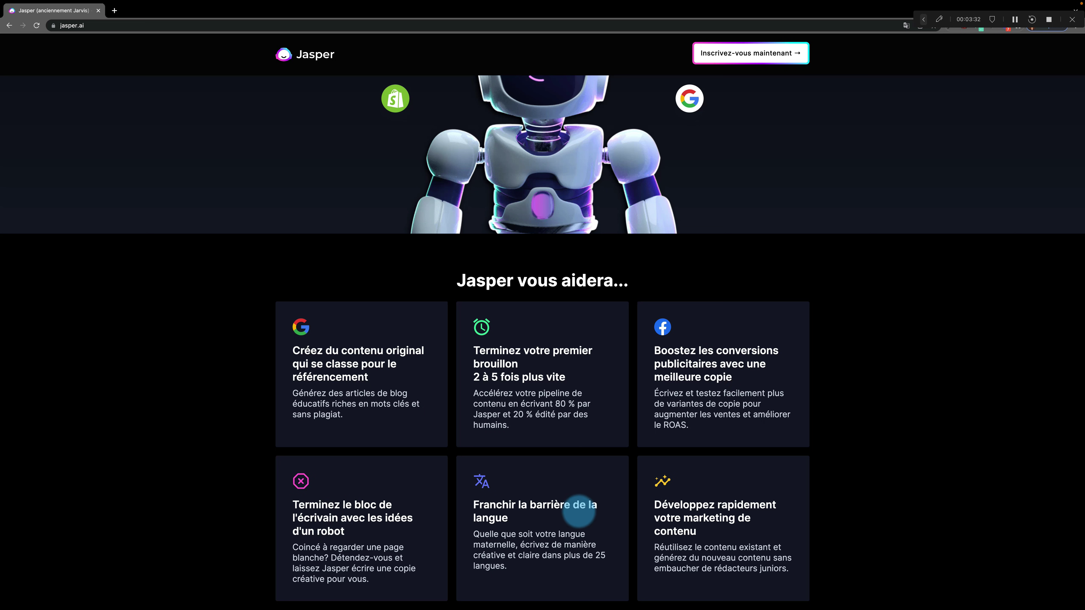
{"action": "scroll", "coordinate": [725, 520], "scroll_direction": "down", "scroll_amount": 5}
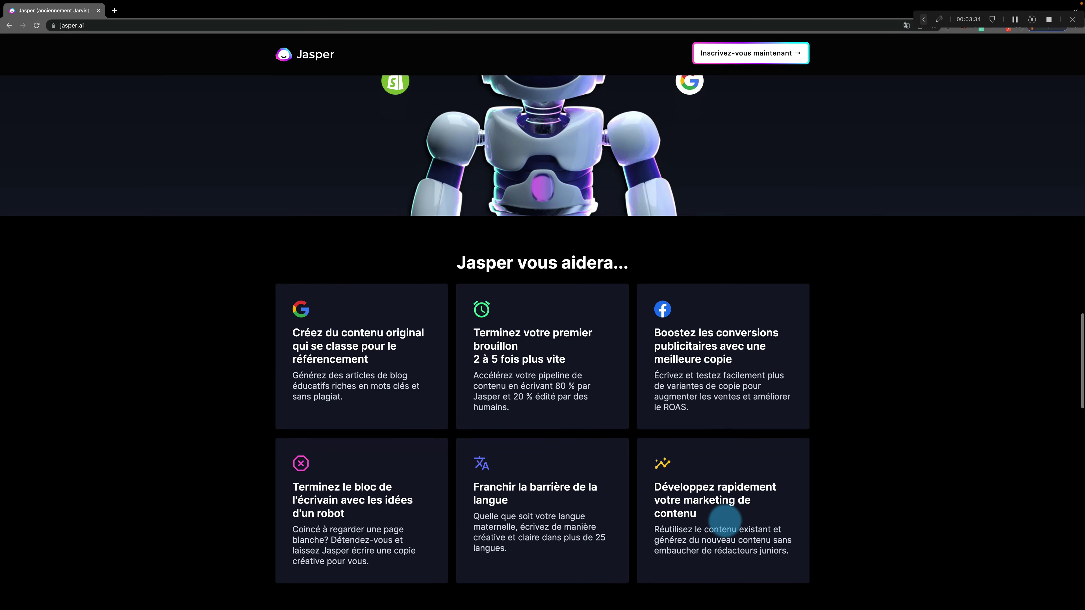
{"action": "scroll", "coordinate": [724, 521], "scroll_direction": "down", "scroll_amount": 15}
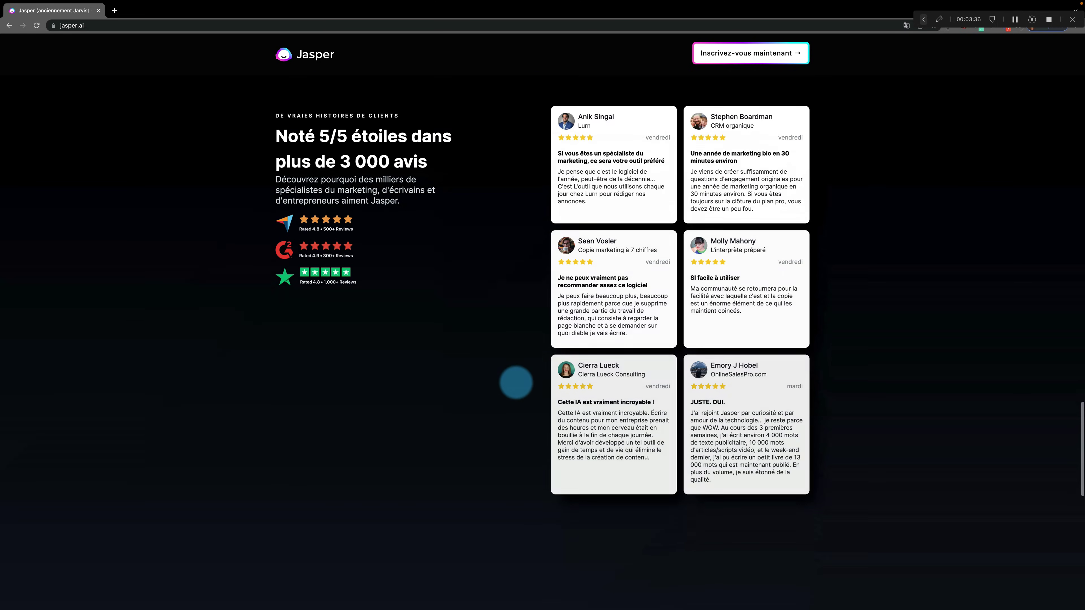
{"action": "scroll", "coordinate": [525, 355], "scroll_direction": "up", "scroll_amount": 20}
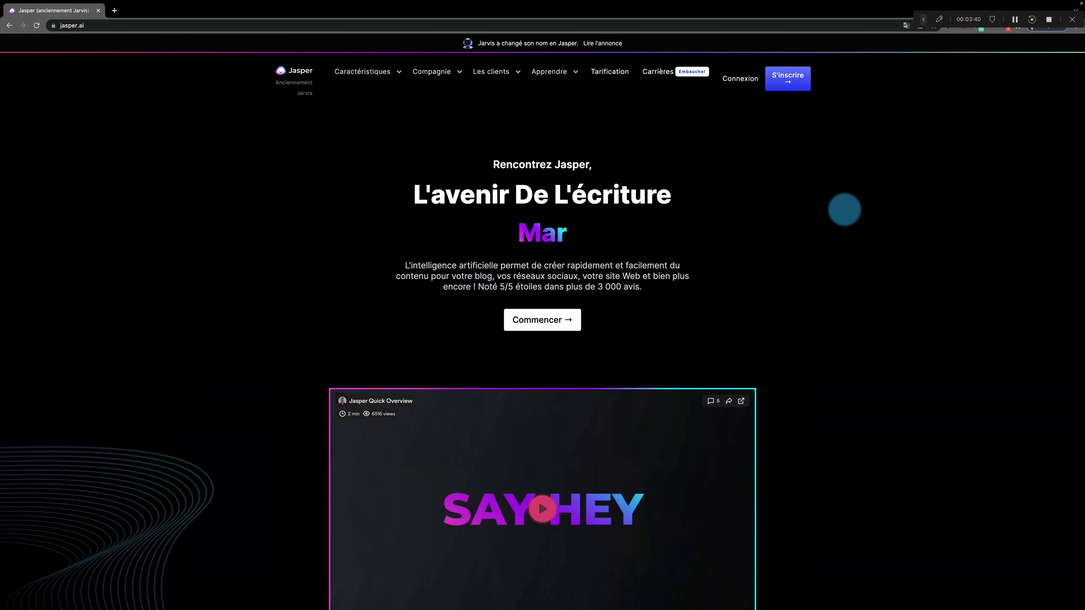
- Open the pricing page and compare plans at 20 000 words per month for Entrée and 50 000 for Mode Patron
{"action": "left_click", "coordinate": [604, 71]}
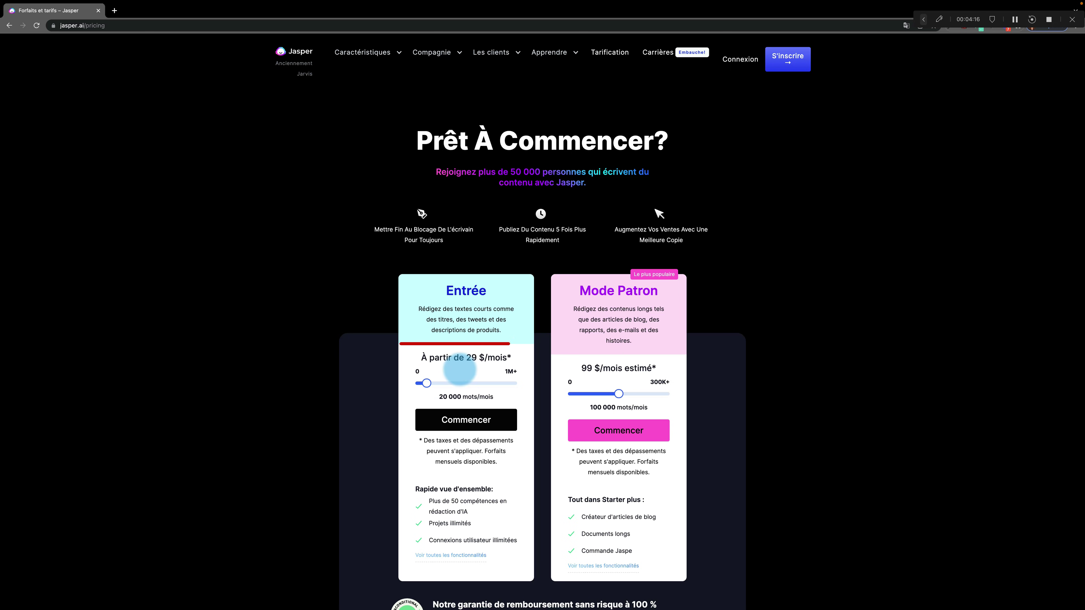
{"action": "left_click_drag", "start_coordinate": [425, 382], "coordinate": [426, 383]}
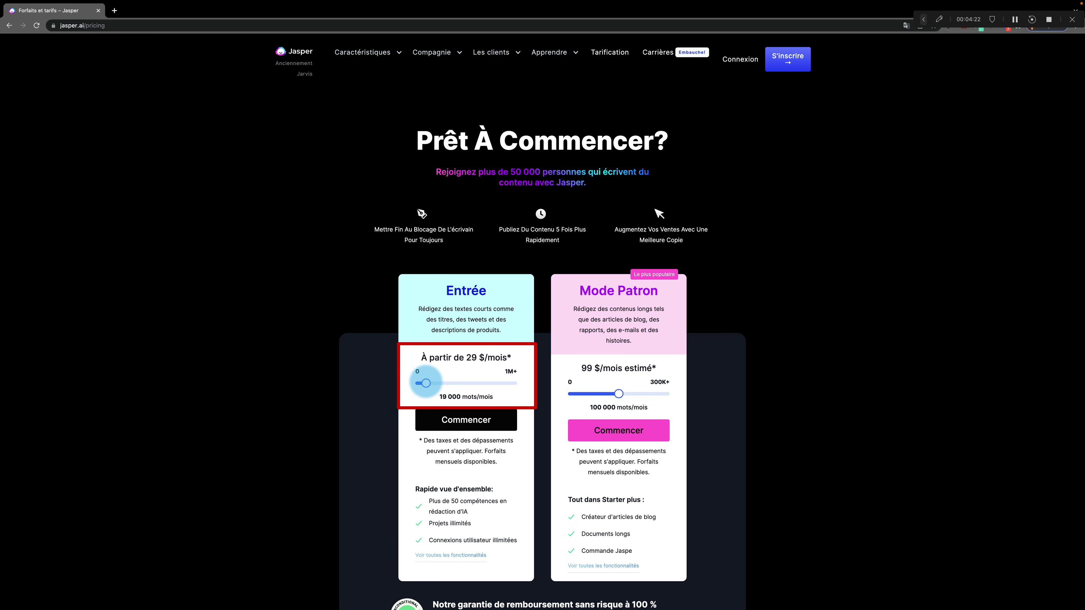
{"action": "scroll", "coordinate": [426, 382], "scroll_direction": "down", "scroll_amount": 1}
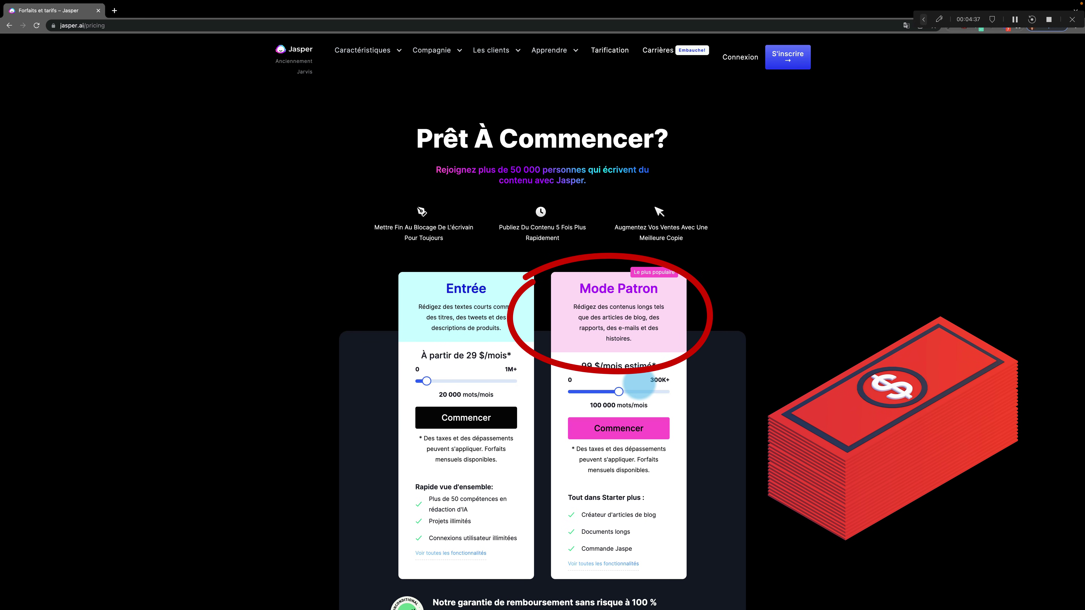
{"action": "left_click_drag", "start_coordinate": [619, 392], "coordinate": [593, 391]}
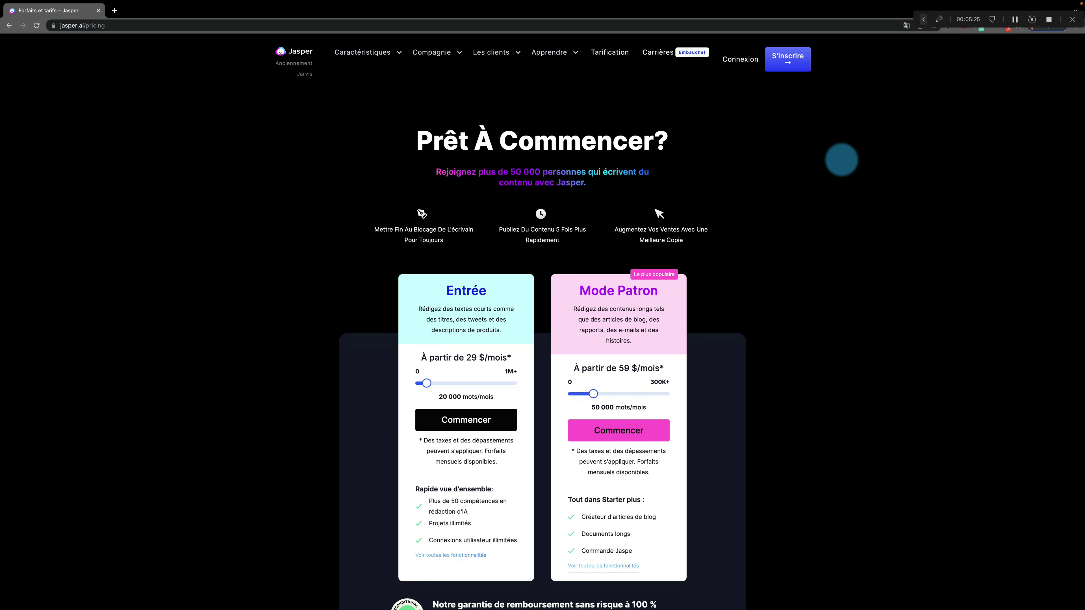
- Log in to the Jasper account and look through the dashboard down to the generated-words chart
{"action": "left_click", "coordinate": [740, 59]}
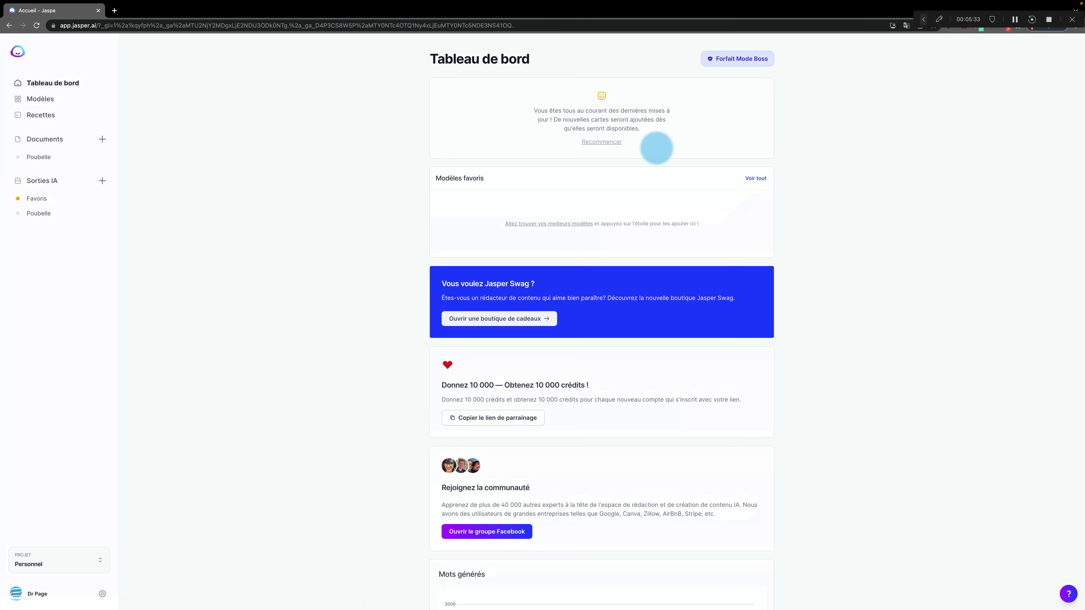
{"action": "scroll", "coordinate": [609, 299], "scroll_direction": "down", "scroll_amount": 7}
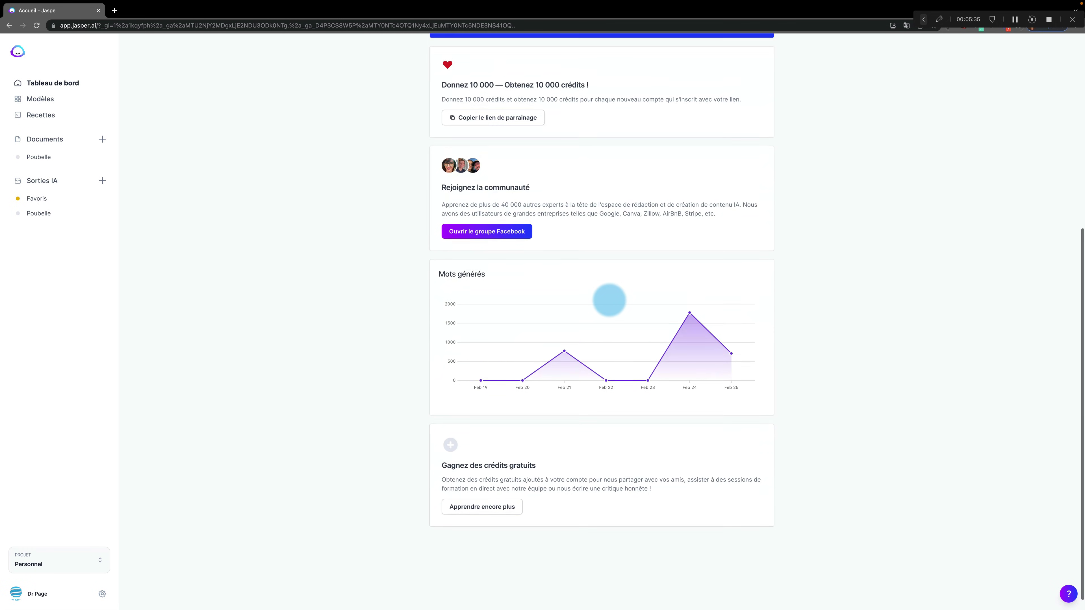
{"action": "scroll", "coordinate": [610, 300], "scroll_direction": "up", "scroll_amount": 7}
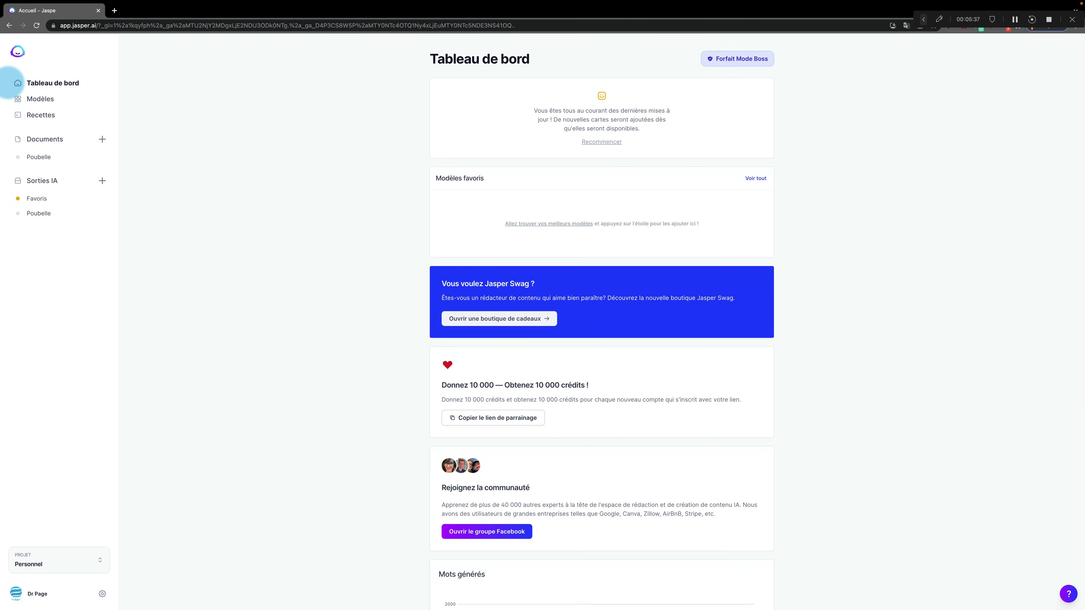
- Open the template library and examine the available templates, from the marketing frameworks to the survey questions
{"action": "left_click", "coordinate": [40, 99]}
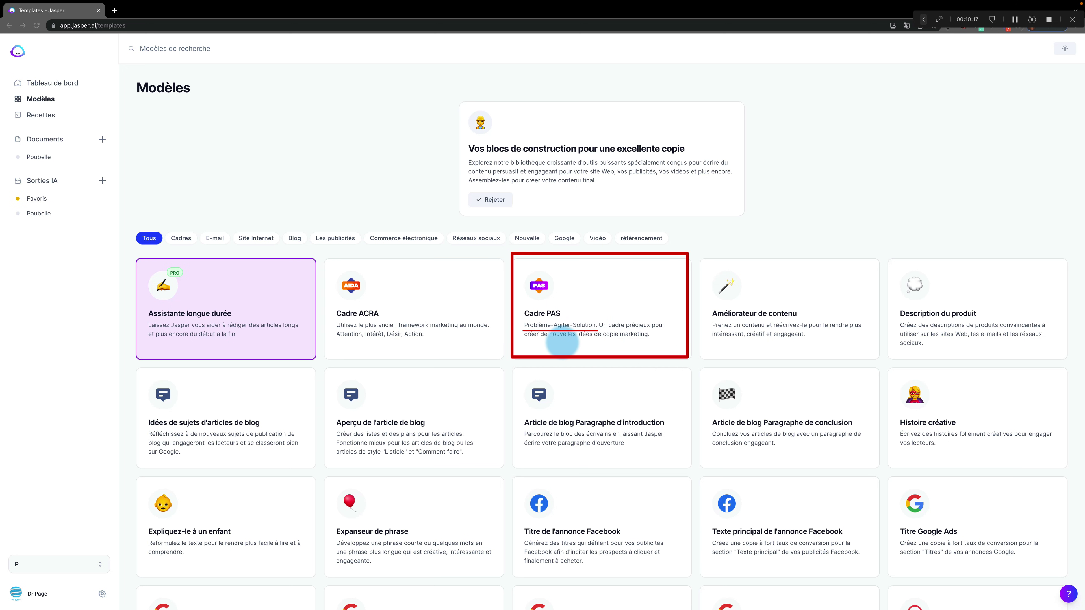
{"action": "scroll", "coordinate": [562, 342], "scroll_direction": "down", "scroll_amount": 1}
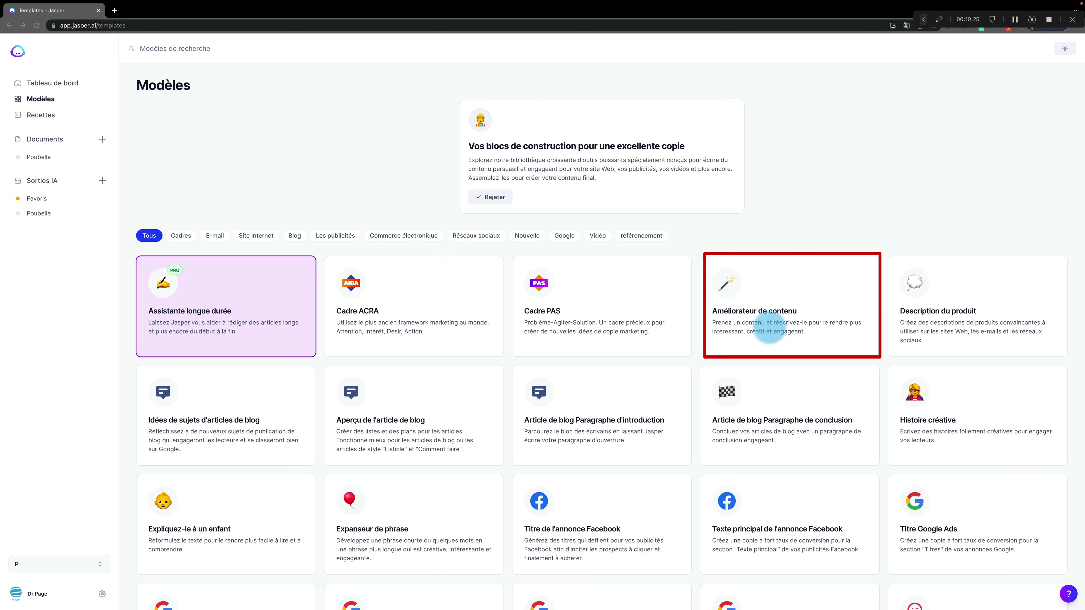
{"action": "scroll", "coordinate": [995, 342], "scroll_direction": "down", "scroll_amount": 3}
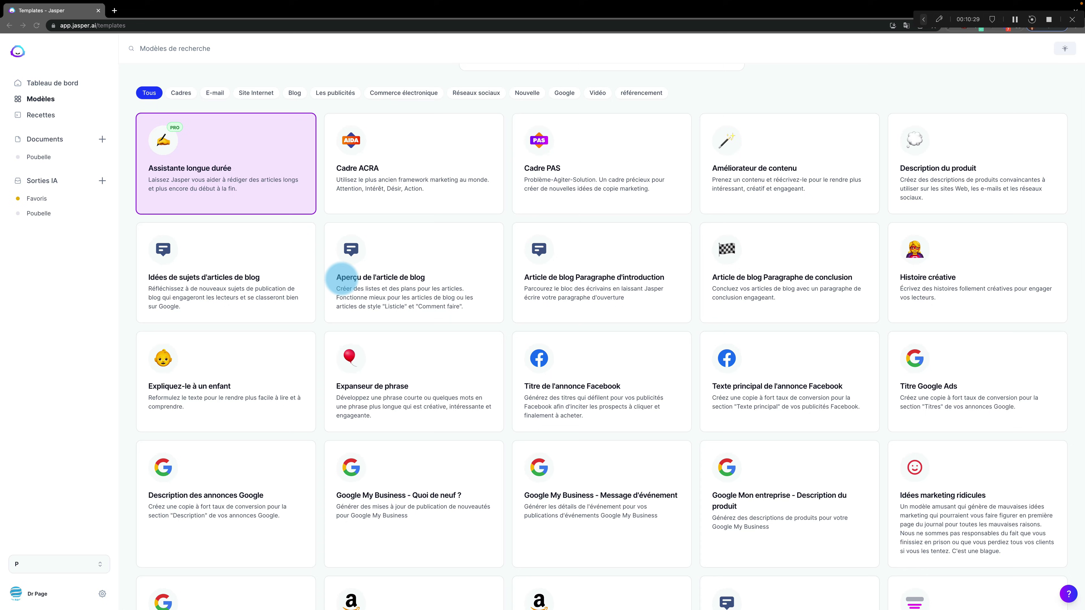
{"action": "scroll", "coordinate": [397, 202], "scroll_direction": "down", "scroll_amount": 1}
{"action": "scroll", "coordinate": [200, 243], "scroll_direction": "down", "scroll_amount": 4}
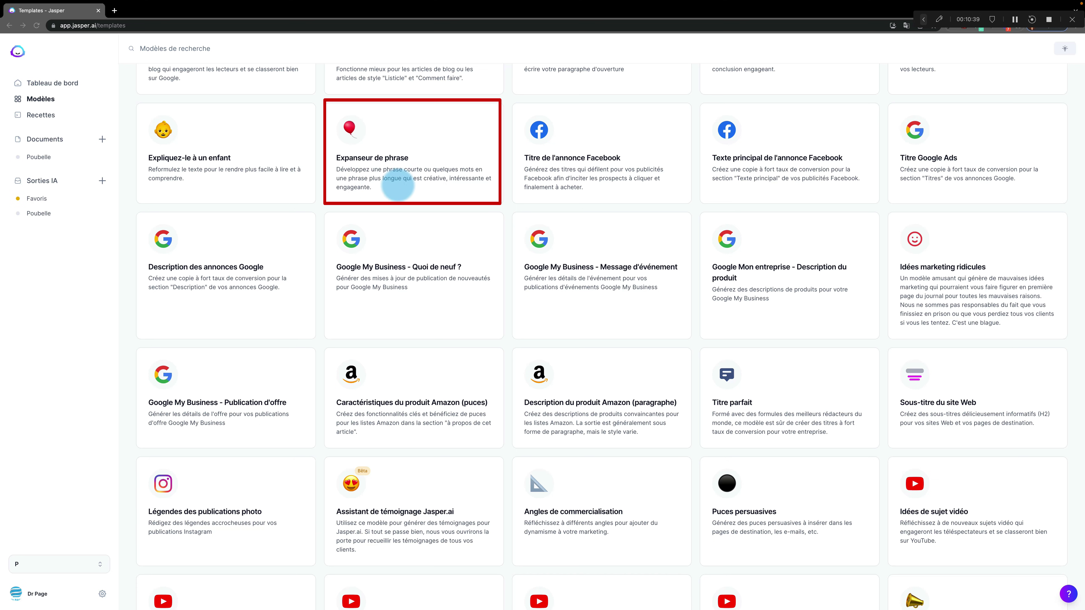
{"action": "scroll", "coordinate": [513, 260], "scroll_direction": "down", "scroll_amount": 12}
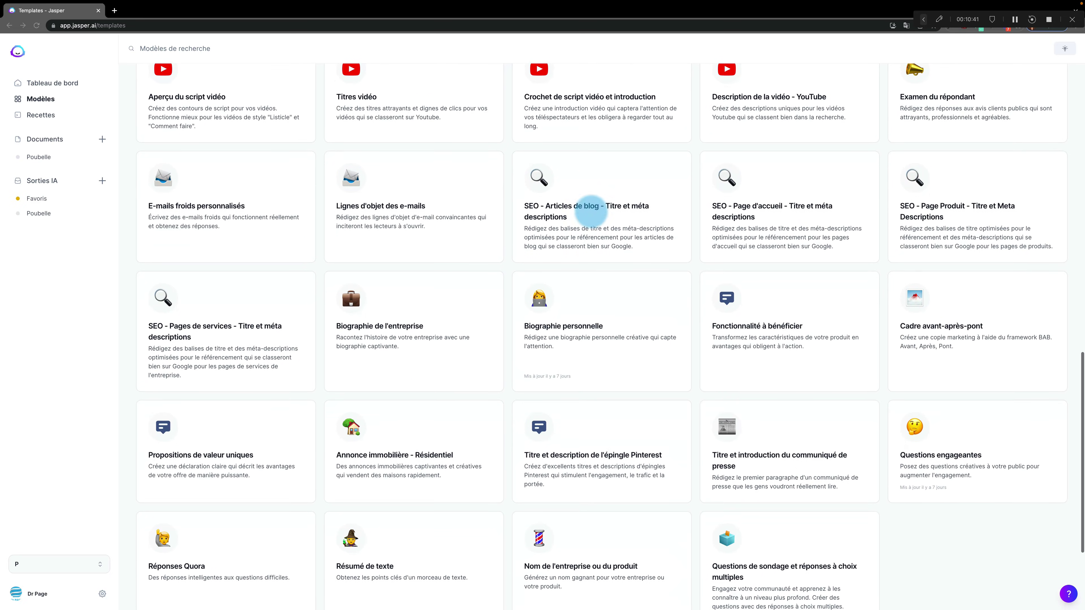
{"action": "scroll", "coordinate": [752, 390], "scroll_direction": "down", "scroll_amount": 3}
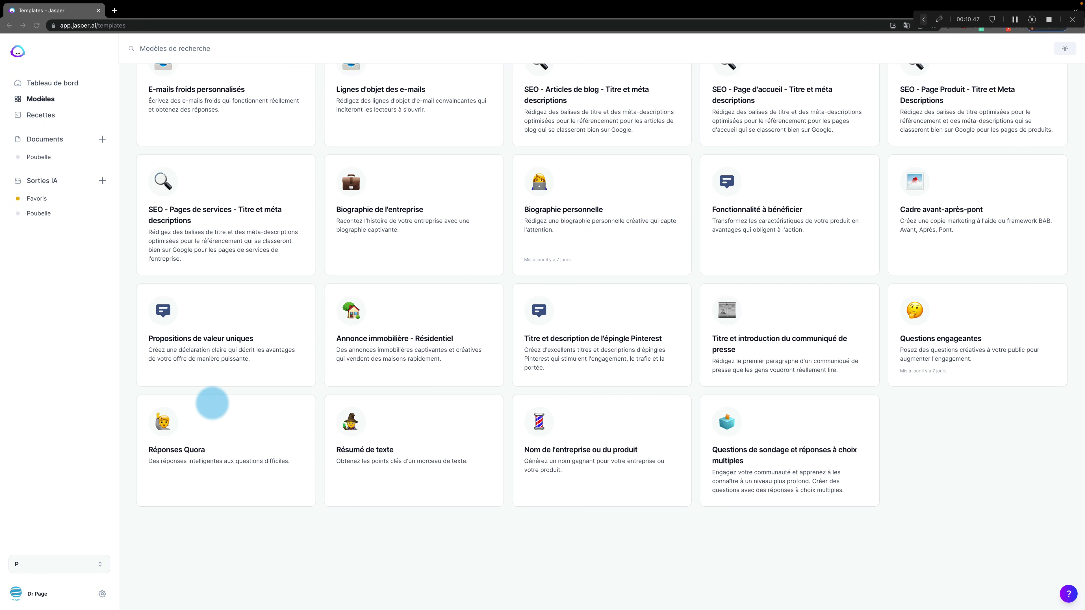
{"action": "scroll", "coordinate": [213, 402], "scroll_direction": "up", "scroll_amount": 15}
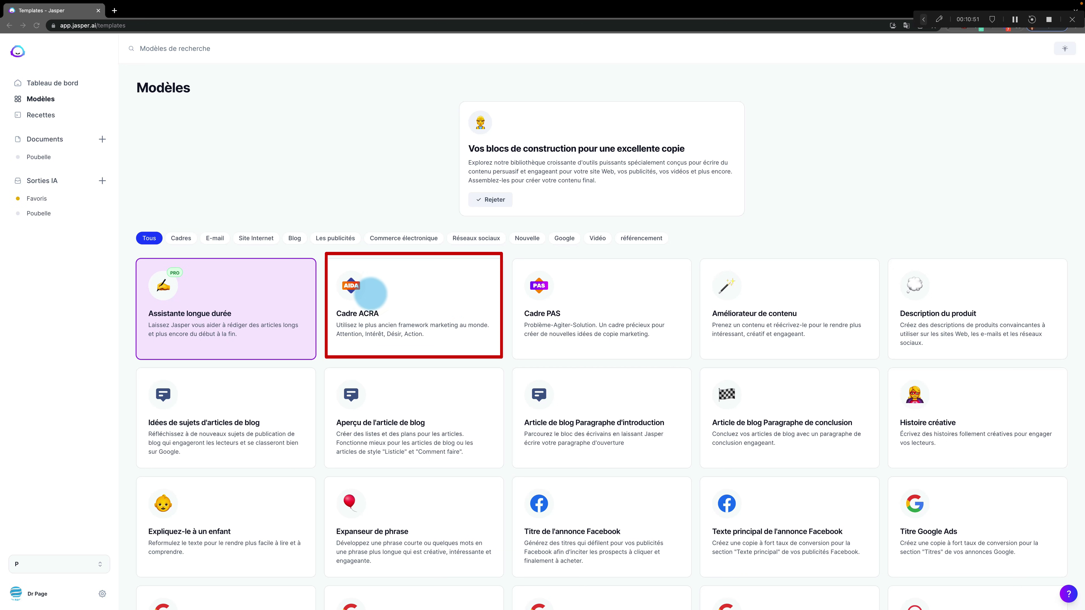
- Open the Cadre ACRA (AIDA) template and capitalise the product description to read "Création de site web"
{"action": "left_click", "coordinate": [400, 310]}
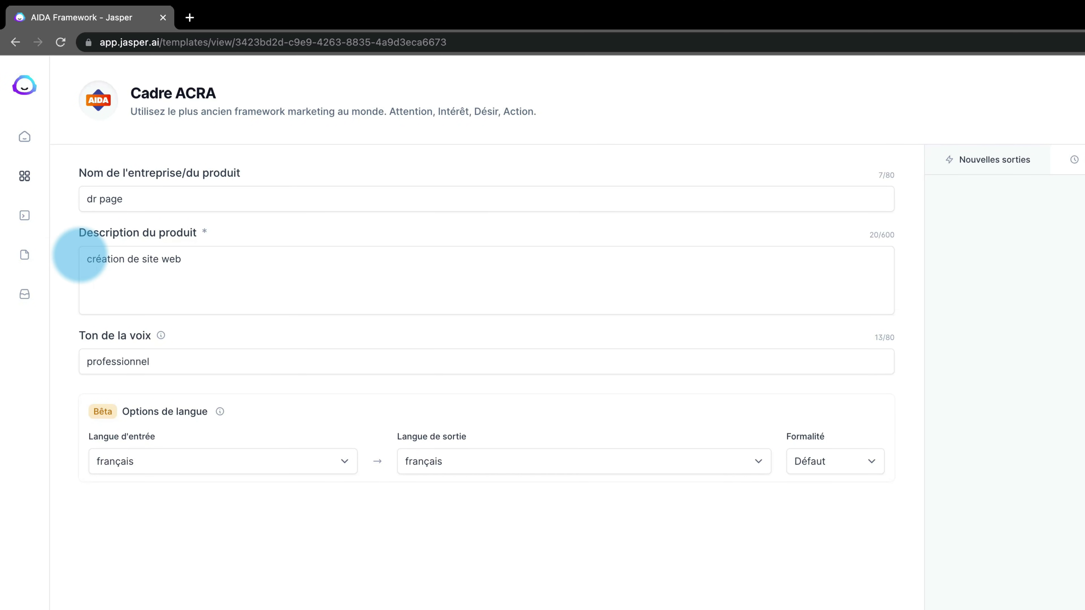
{"action": "left_click", "coordinate": [90, 257]}
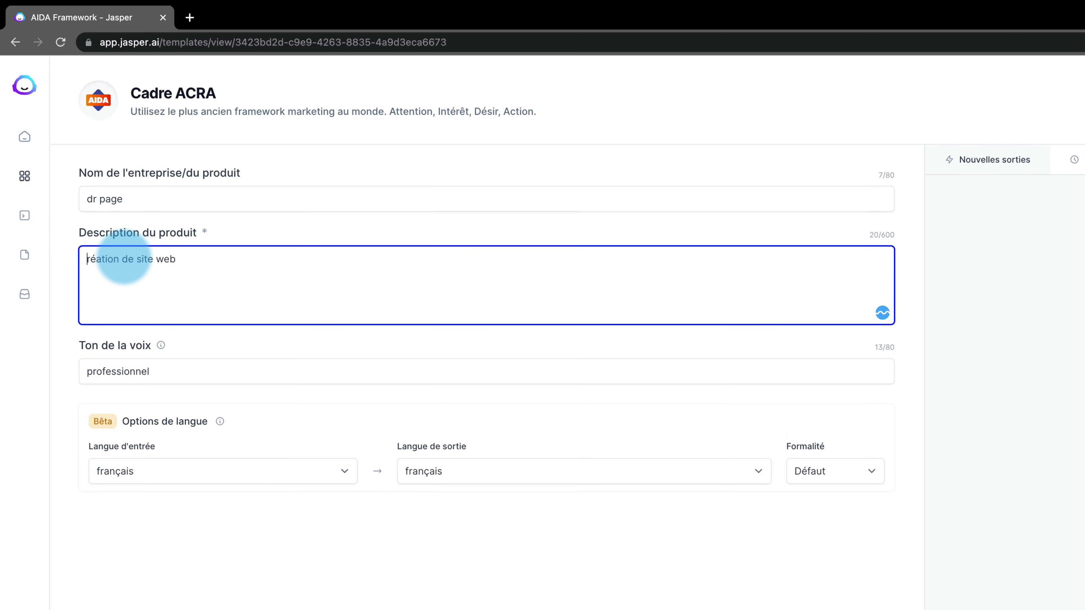
{"action": "key", "text": "BackSpace"}
{"action": "type", "text": "C"}
{"action": "left_click", "coordinate": [242, 276]}
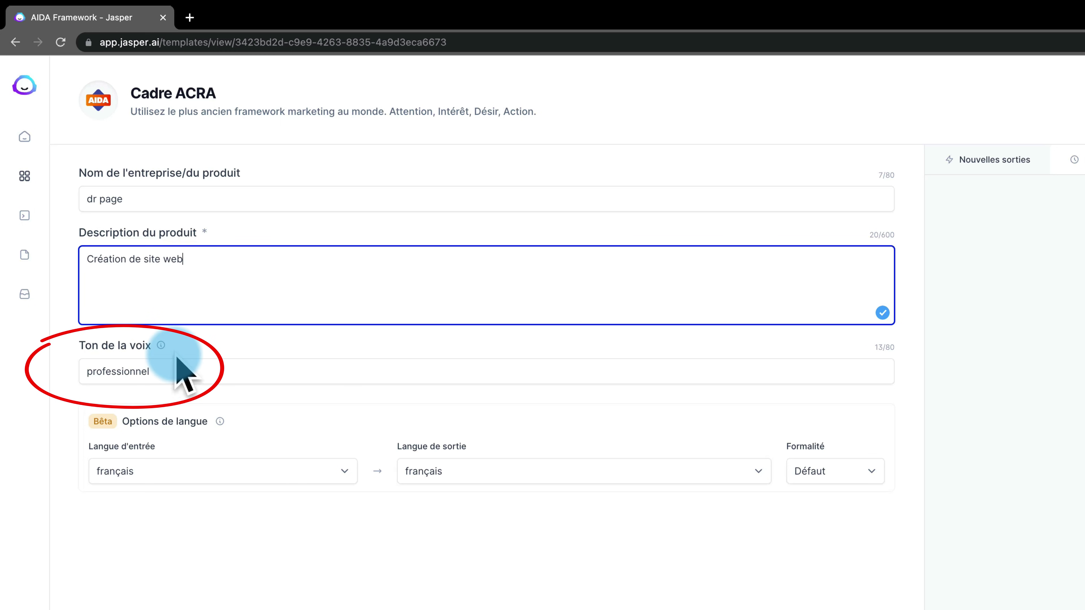
{"action": "left_click", "coordinate": [161, 371]}
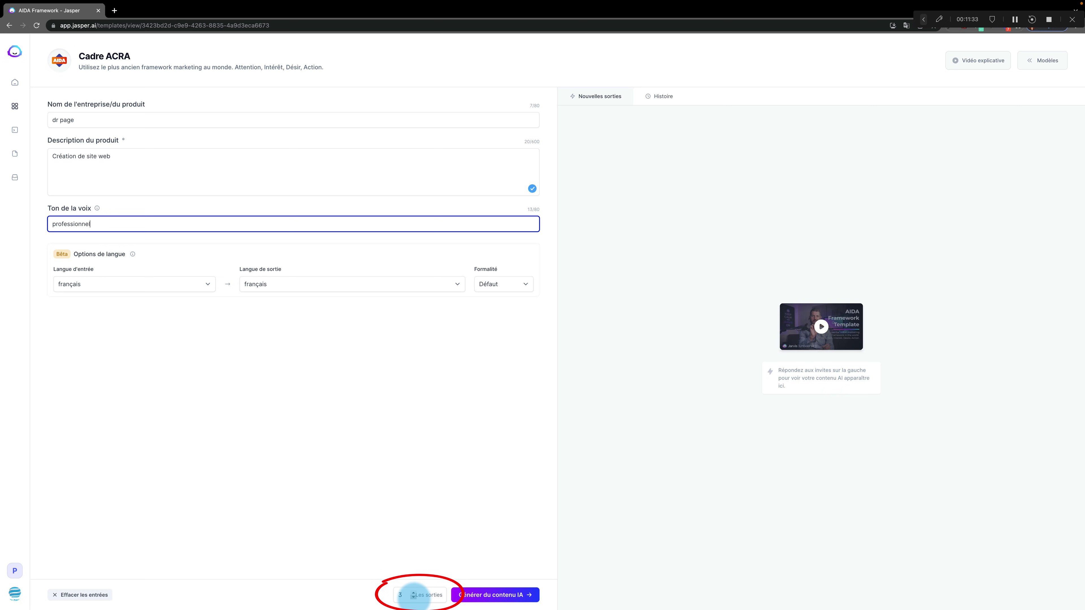
- Set the number of outputs to 1 and generate the AI content for the AIDA template
{"action": "left_click", "coordinate": [413, 596]}
{"action": "left_click", "coordinate": [414, 597]}
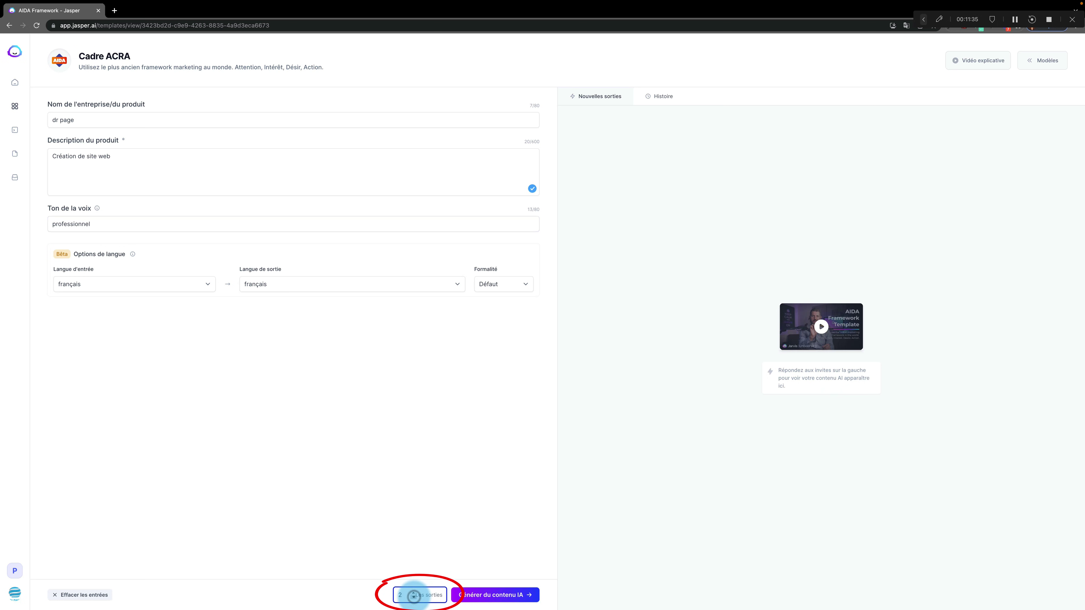
{"action": "left_click", "coordinate": [520, 594]}
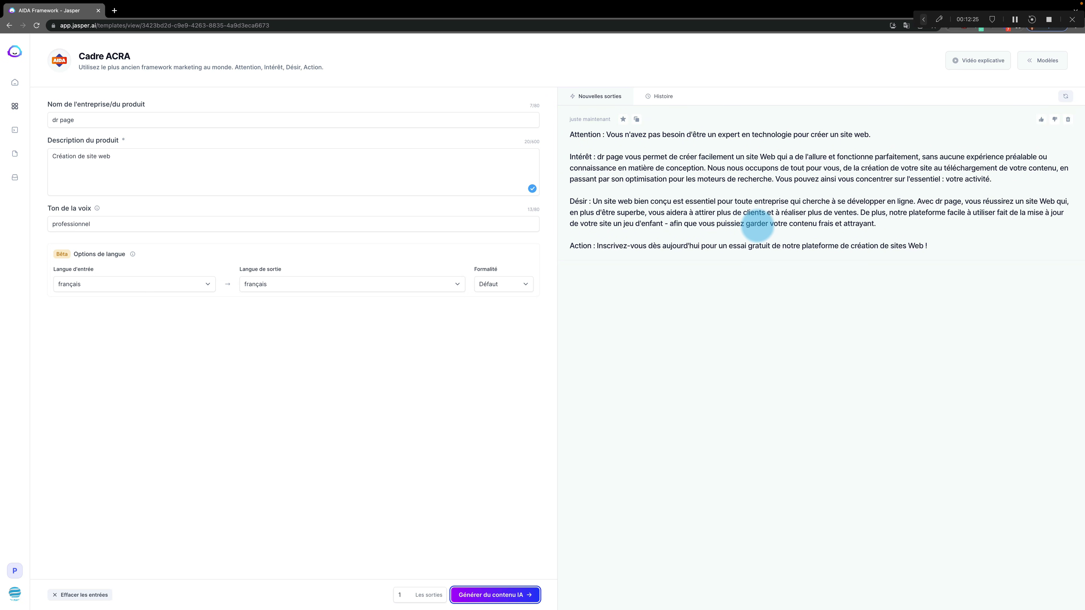
- Open the generated AIDA text in its own view, copy it to the clipboard and return to the template
{"action": "left_click", "coordinate": [730, 274]}
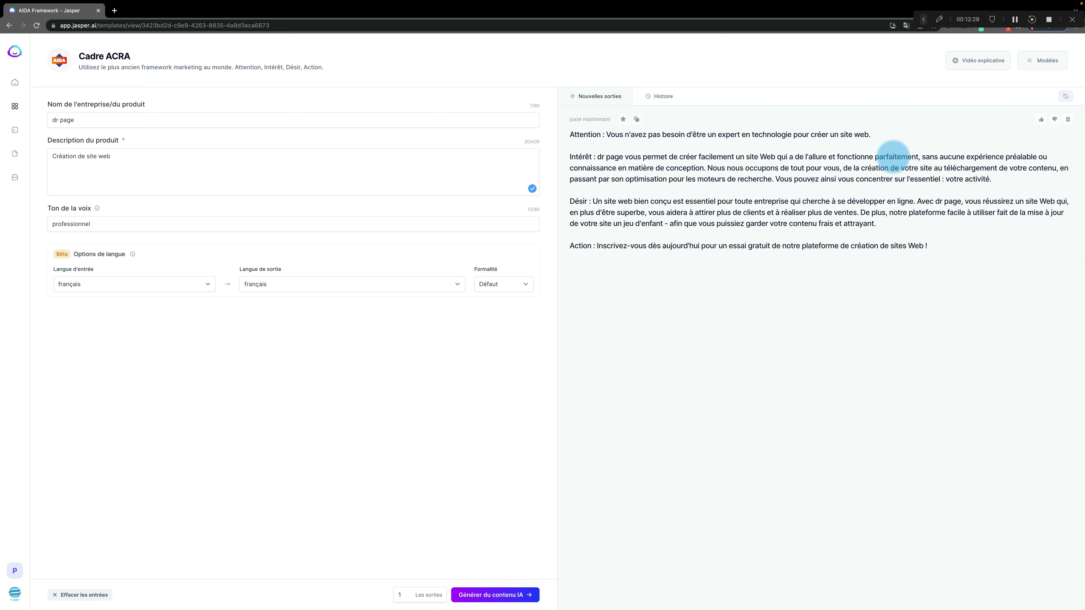
{"action": "left_click", "coordinate": [768, 166]}
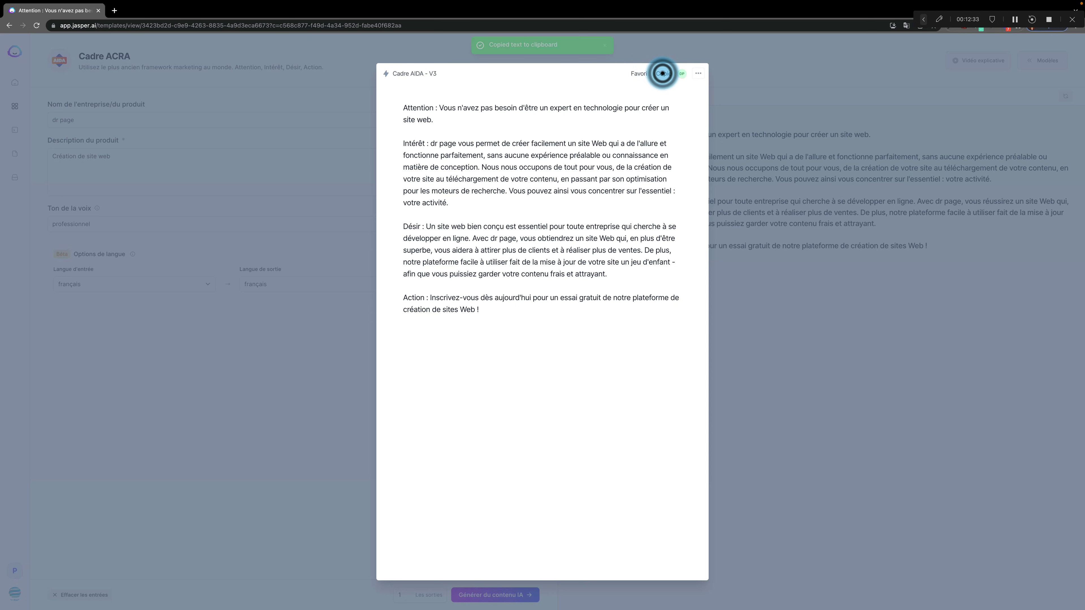
{"action": "left_click", "coordinate": [928, 370]}
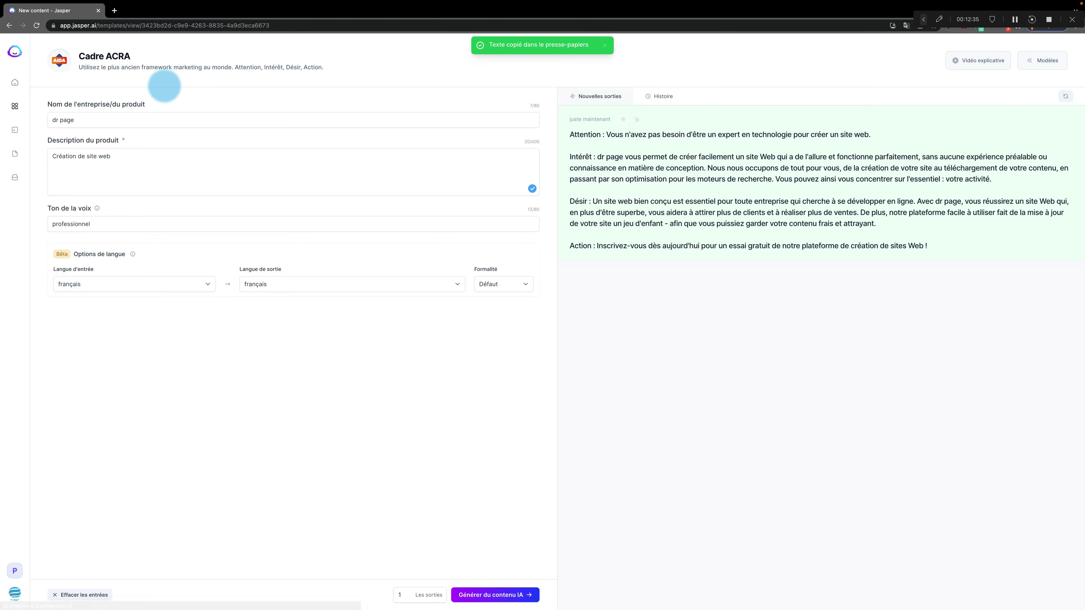
{"action": "left_click", "coordinate": [12, 26]}
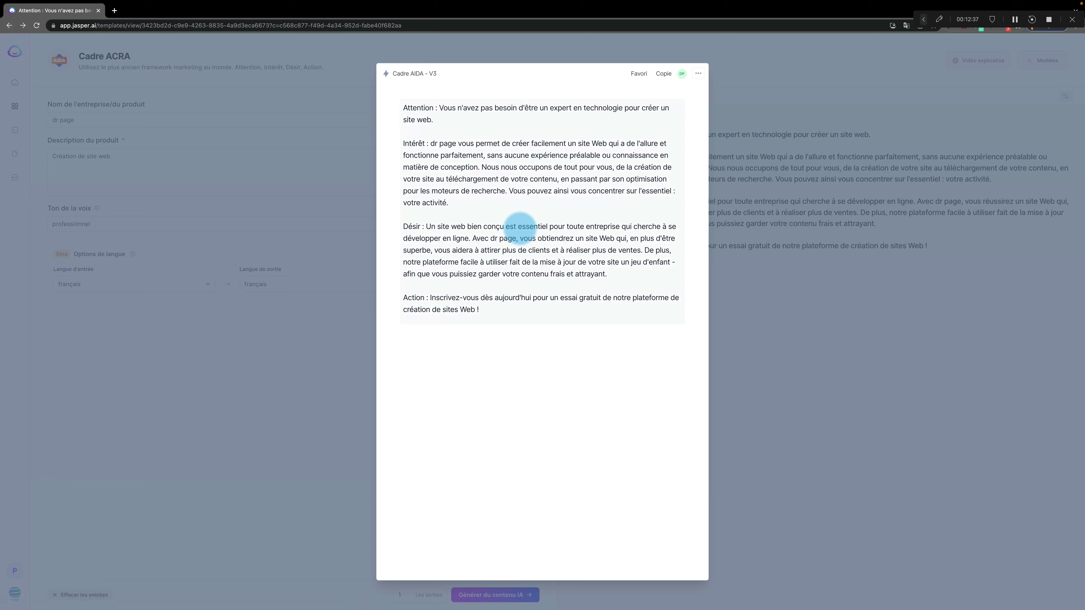
{"action": "left_click", "coordinate": [823, 293]}
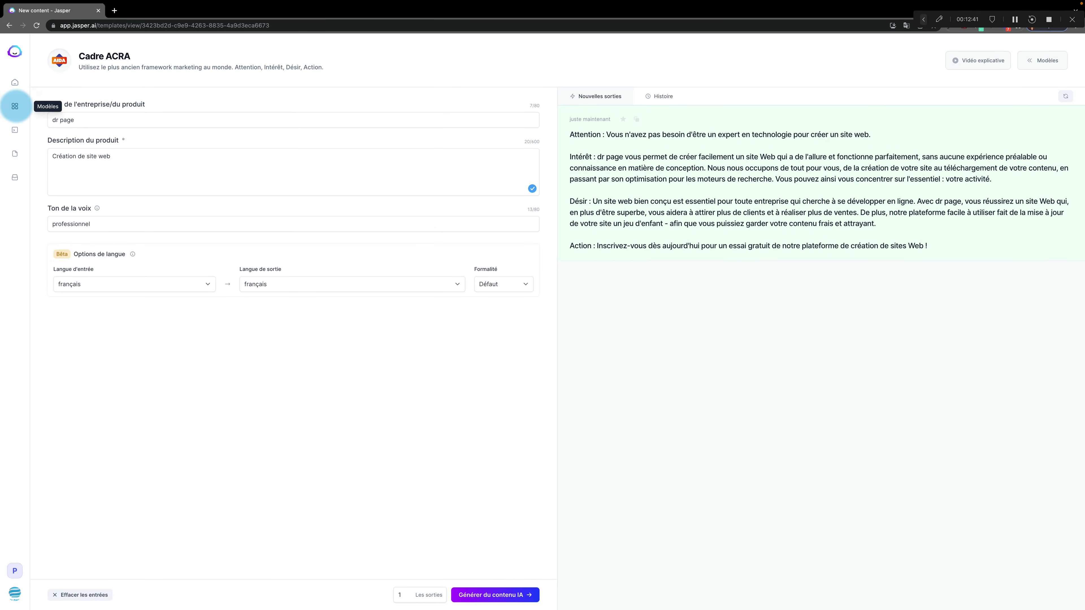
- Open the Améliorateur de contenu template and replace its existing content with the copied AIDA text
{"action": "left_click", "coordinate": [15, 106]}
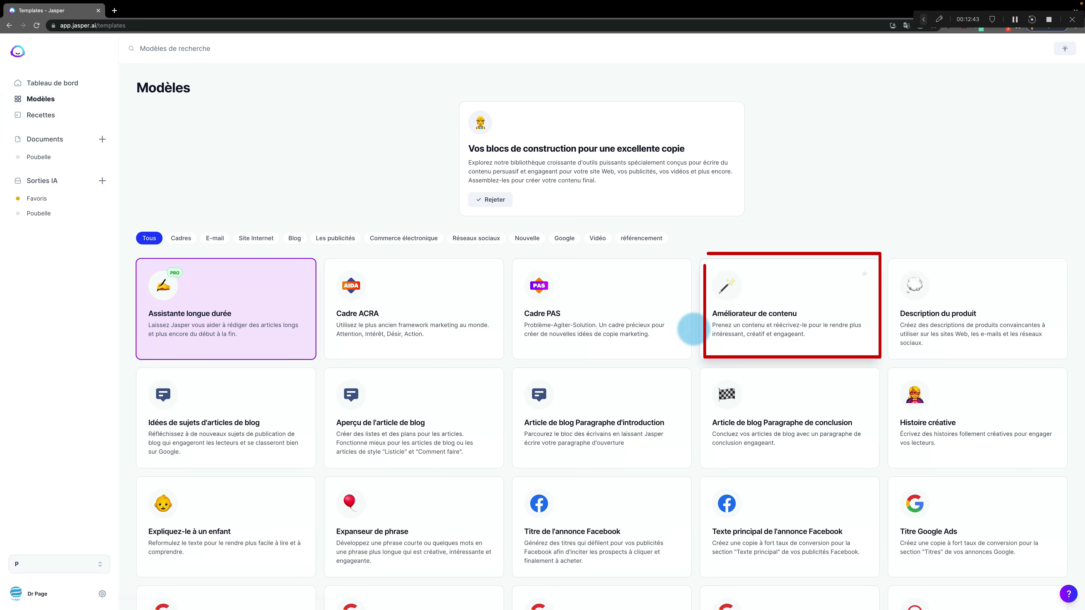
{"action": "left_click", "coordinate": [745, 325]}
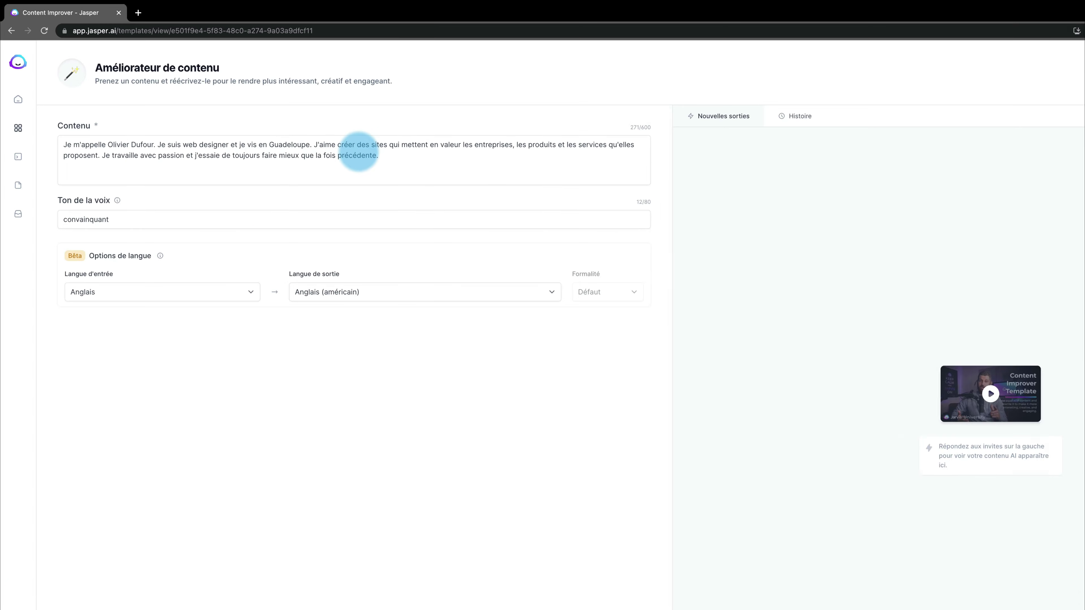
{"action": "left_click_drag", "start_coordinate": [379, 155], "coordinate": [60, 145]}
{"action": "right_click", "coordinate": [90, 145]}
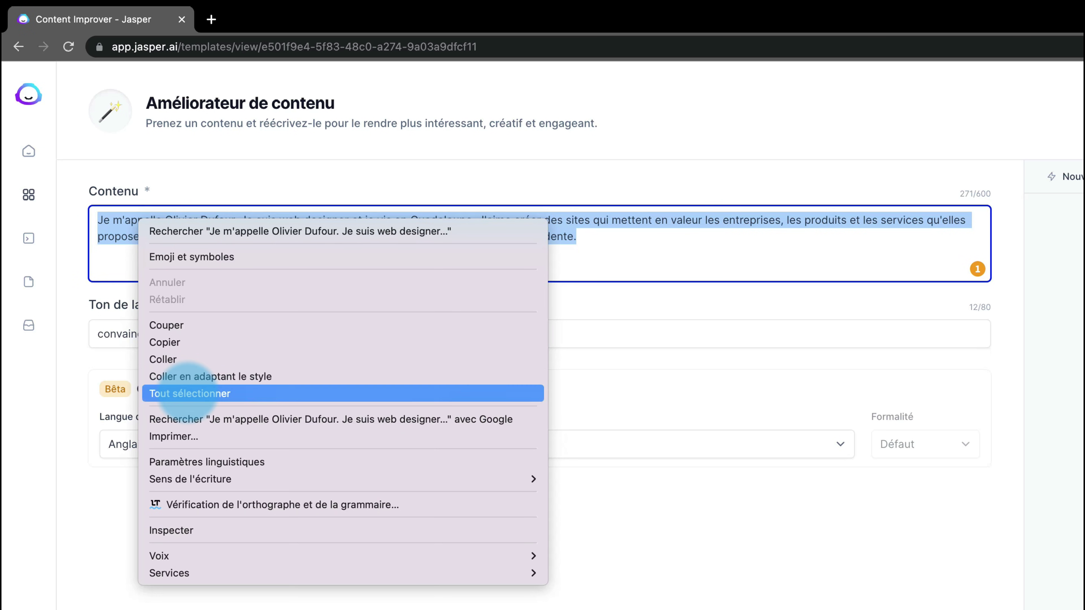
{"action": "left_click", "coordinate": [174, 359]}
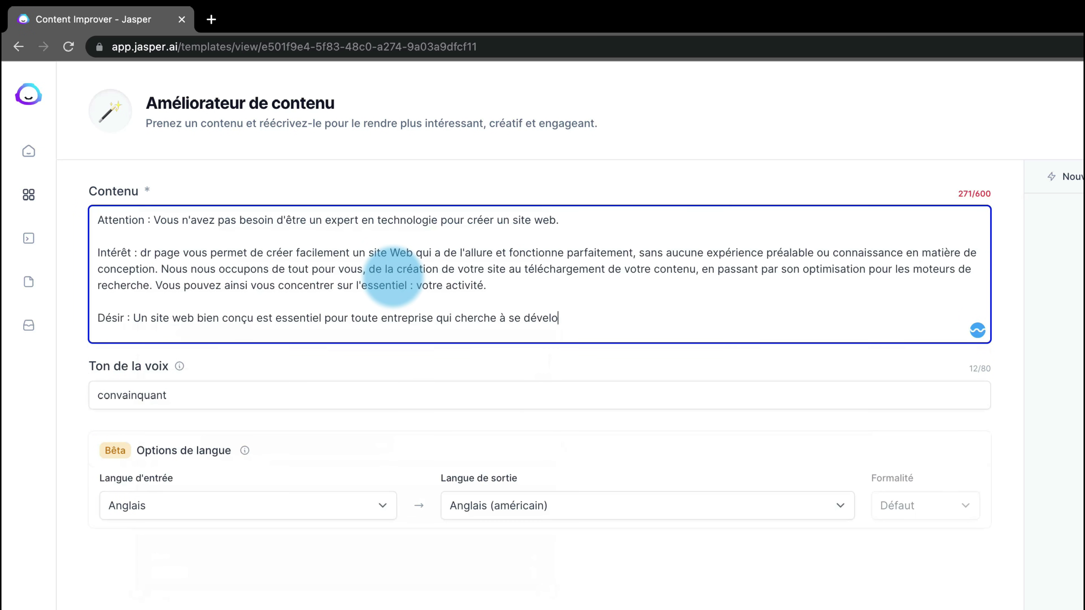
- Trim the pasted content to the Intérêt paragraph alone, removing its label, the Attention and Désir text and the blank lines above
{"action": "left_click_drag", "start_coordinate": [584, 213], "coordinate": [67, 221]}
{"action": "key", "text": "BackSpace"}
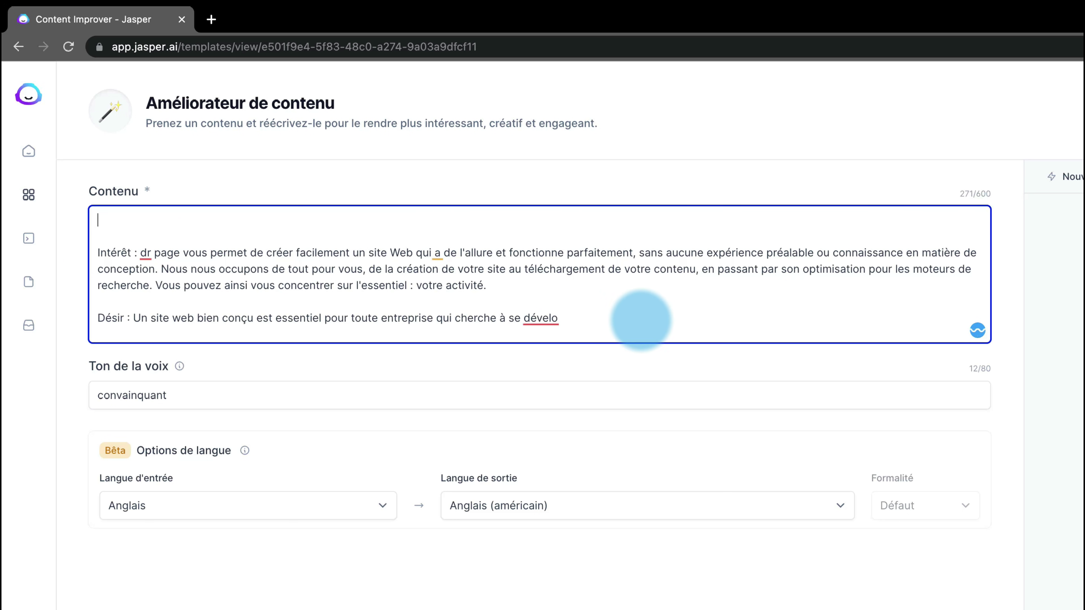
{"action": "left_click_drag", "start_coordinate": [140, 252], "coordinate": [38, 248]}
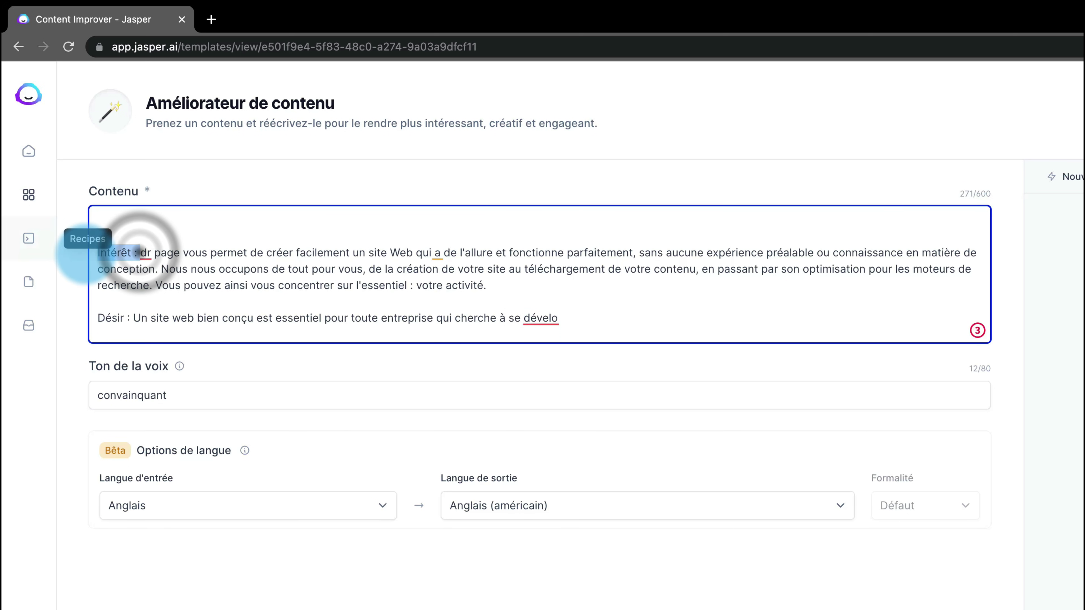
{"action": "key", "text": "BackSpace"}
{"action": "left_click_drag", "start_coordinate": [98, 316], "coordinate": [581, 344]}
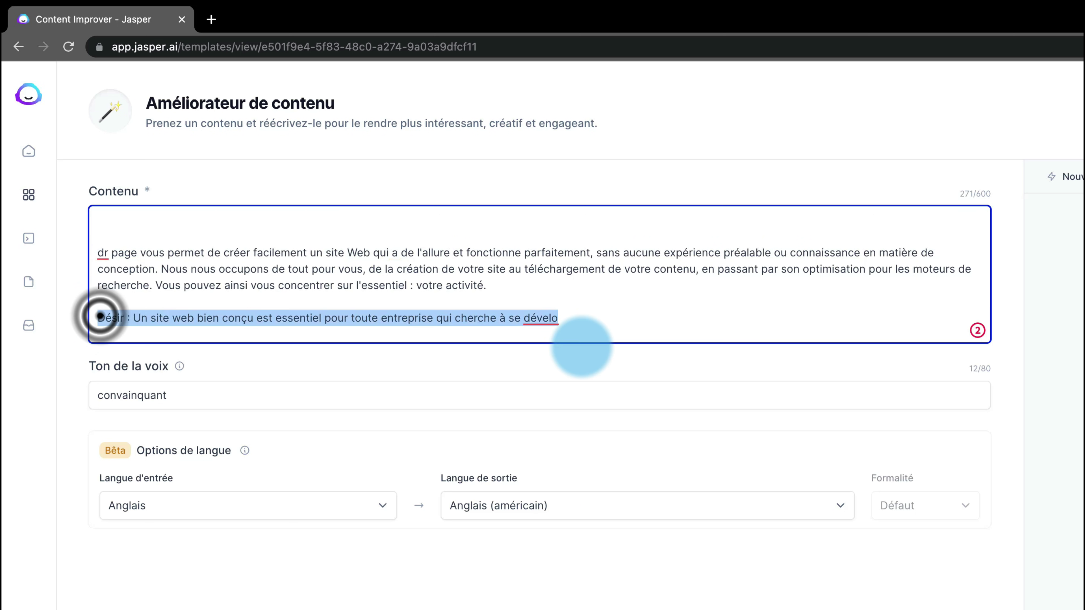
{"action": "key", "text": "BackSpace"}
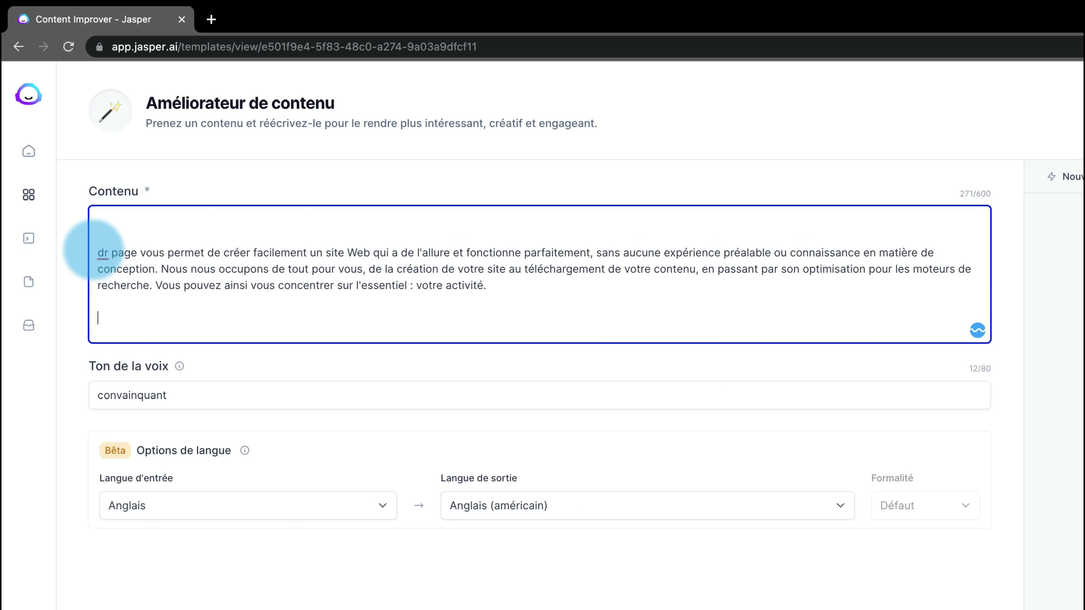
{"action": "left_click", "coordinate": [101, 252]}
{"action": "left_click", "coordinate": [98, 251]}
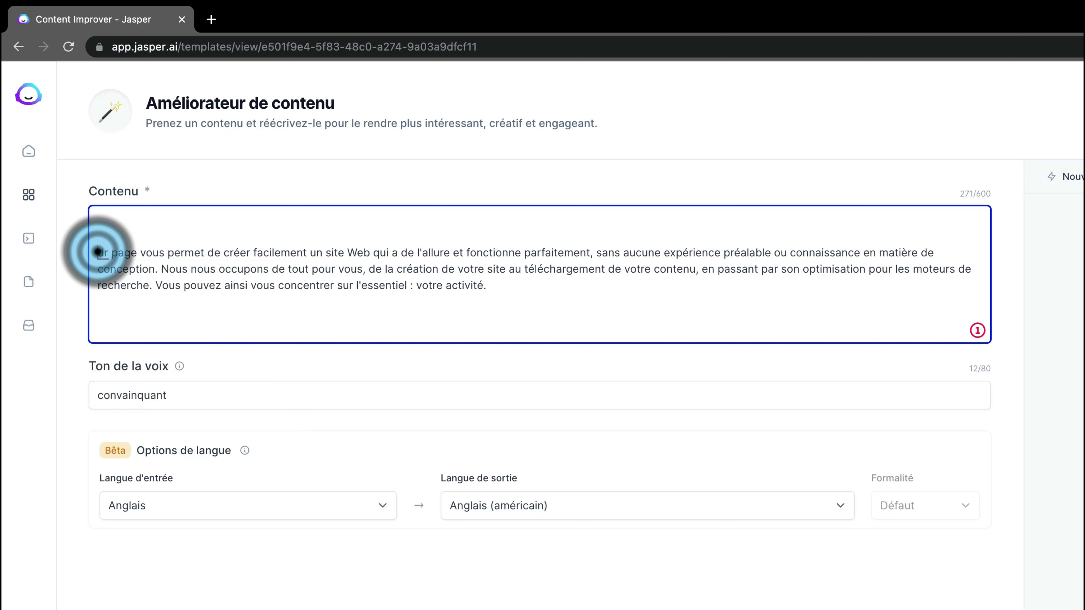
{"action": "key", "text": "BackSpace"}
{"action": "key", "text": "BackSpace"}
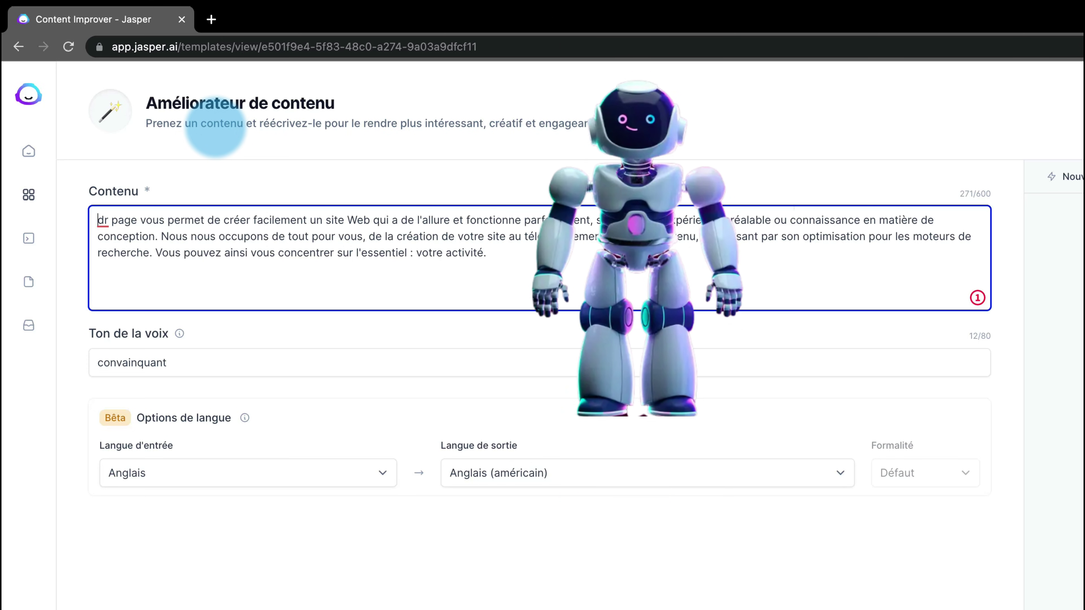
- Set both the input and output languages of the content improver to français
{"action": "left_click", "coordinate": [381, 472]}
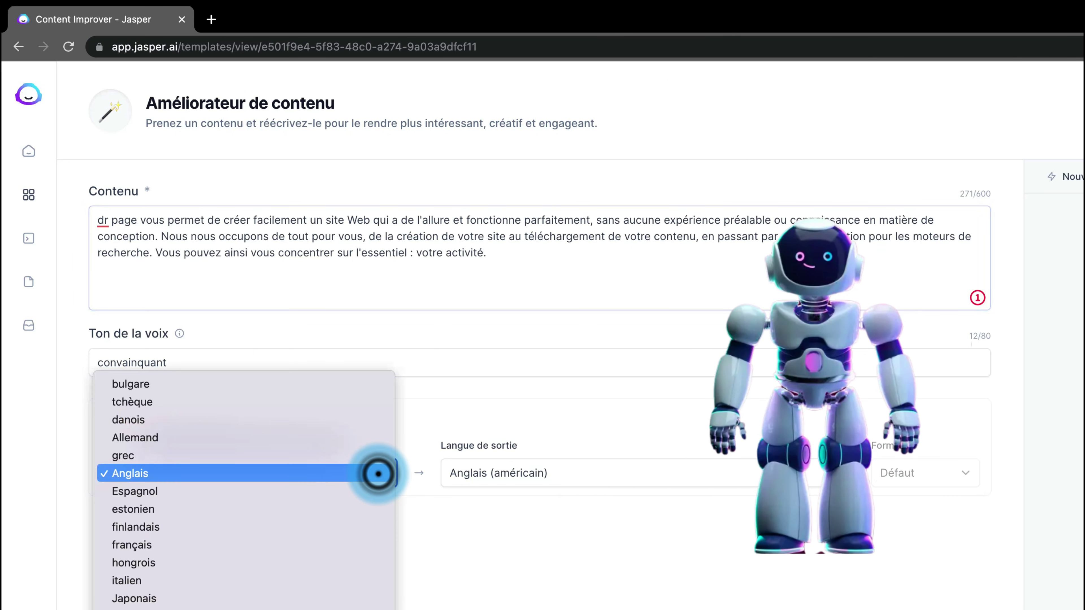
{"action": "left_click", "coordinate": [160, 545]}
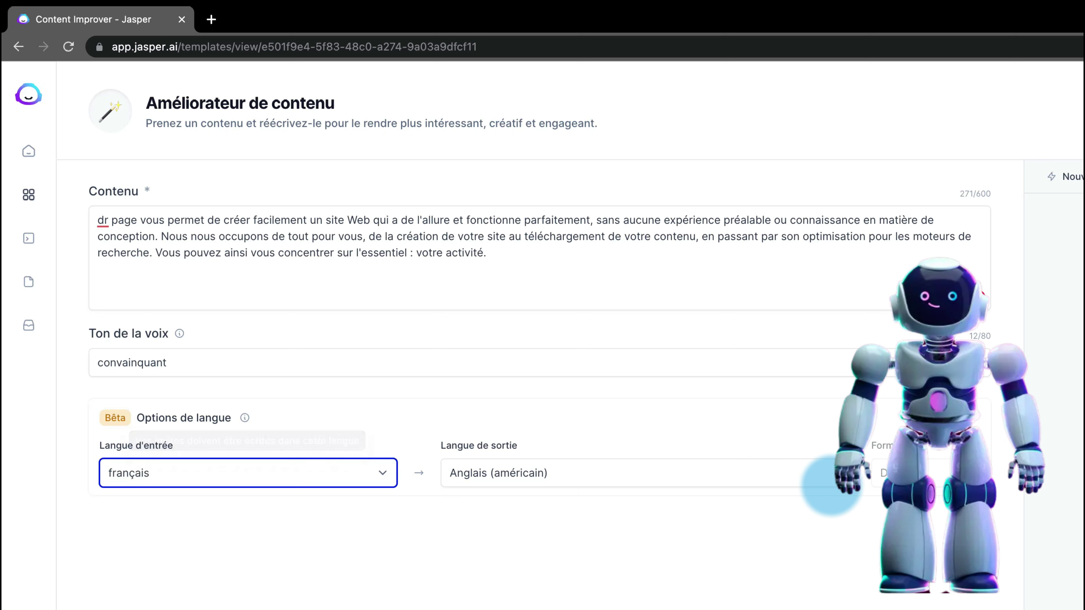
{"action": "left_click", "coordinate": [837, 472]}
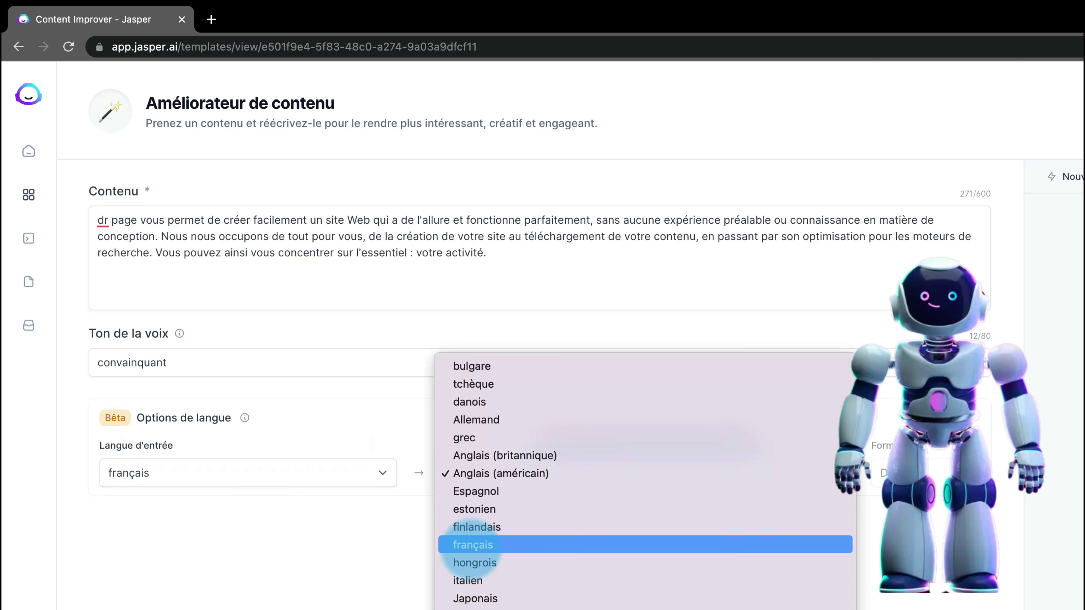
{"action": "left_click", "coordinate": [473, 545]}
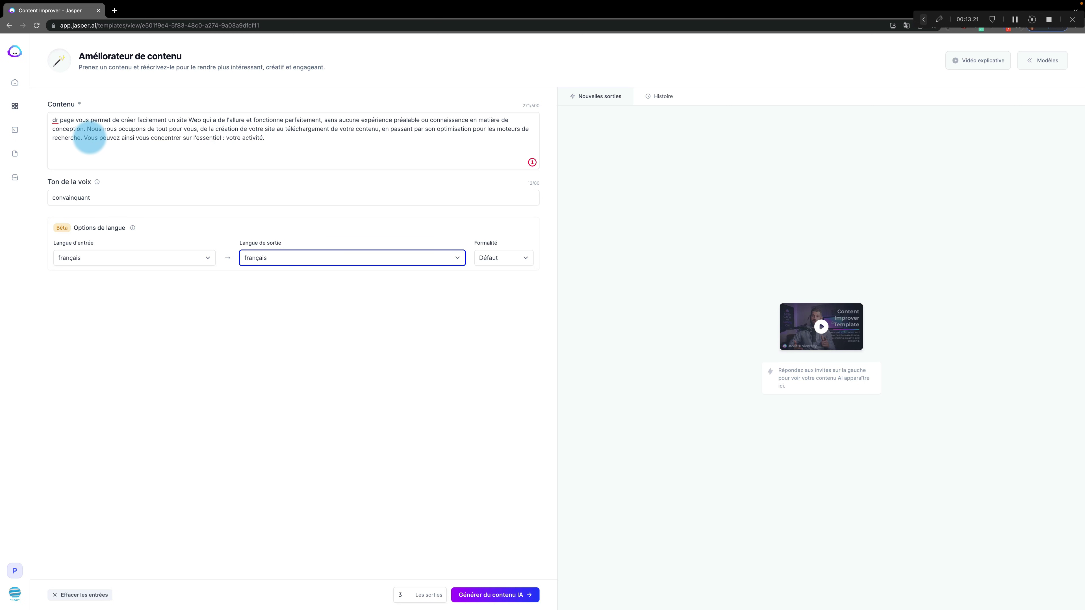
- Set the number of outputs to 2 and generate the improved content
{"action": "mouse_move", "coordinate": [384, 596]}
{"action": "left_mouse_down"}
{"action": "mouse_move", "coordinate": [392, 564]}
{"action": "mouse_move", "coordinate": [438, 595]}
{"action": "left_mouse_up"}
{"action": "left_click", "coordinate": [413, 597]}
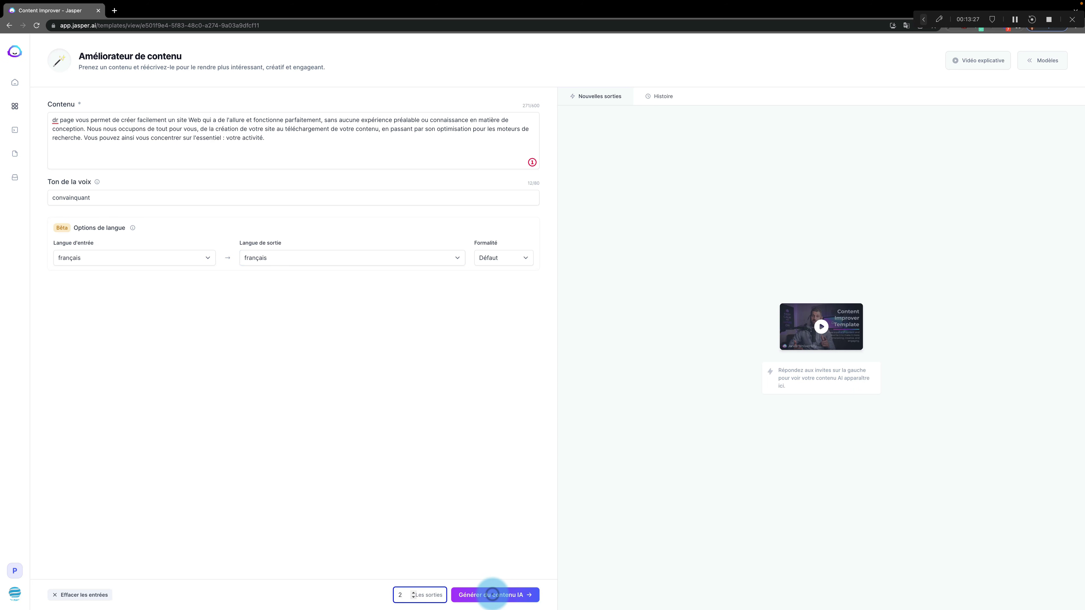
{"action": "left_click", "coordinate": [493, 594]}
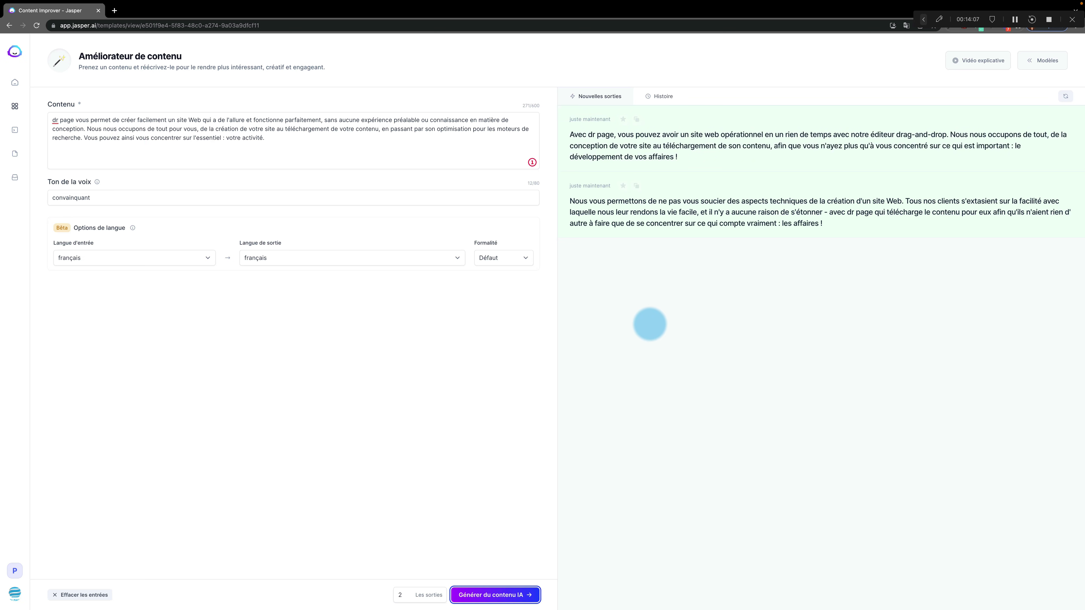
{"action": "double_click", "coordinate": [90, 199]}
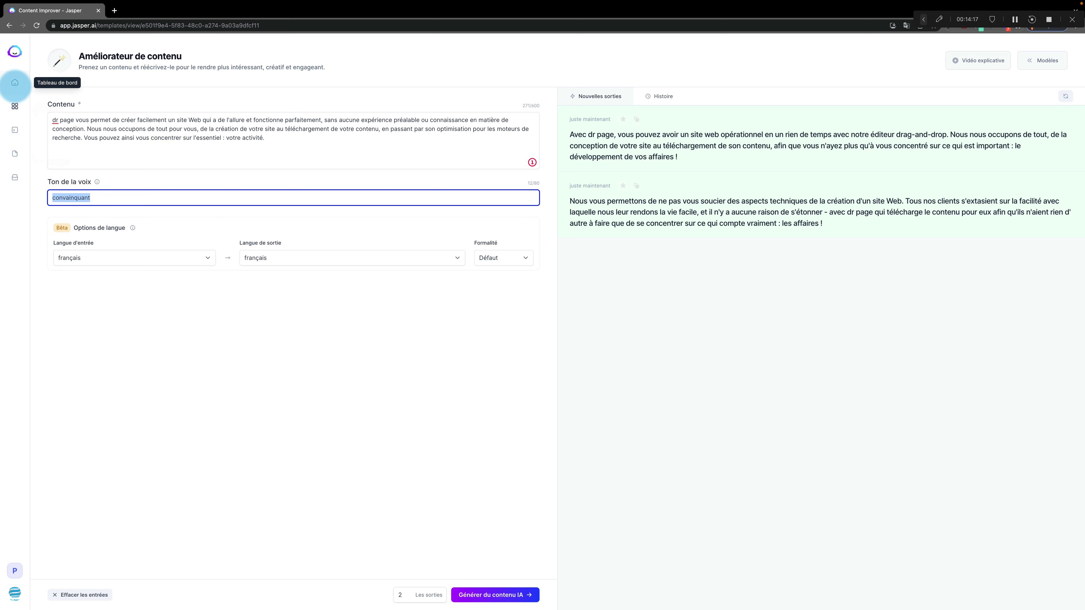
- Return to the template library, browse the available templates and open the Biographie personnelle template
{"action": "left_click", "coordinate": [15, 106]}
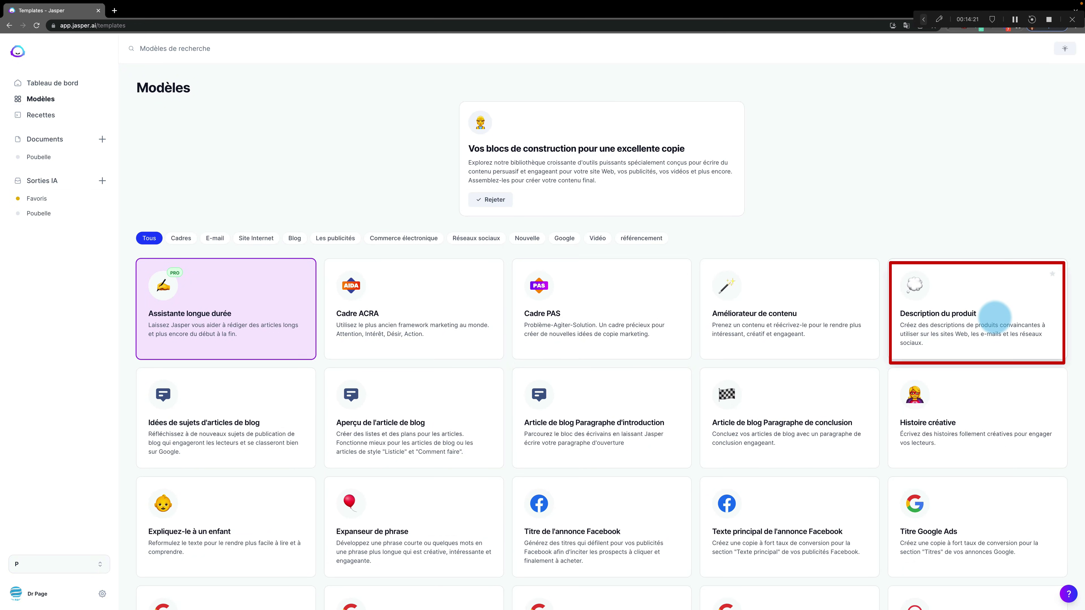
{"action": "scroll", "coordinate": [826, 320], "scroll_direction": "down", "scroll_amount": 2}
{"action": "scroll", "coordinate": [824, 321], "scroll_direction": "down", "scroll_amount": 2}
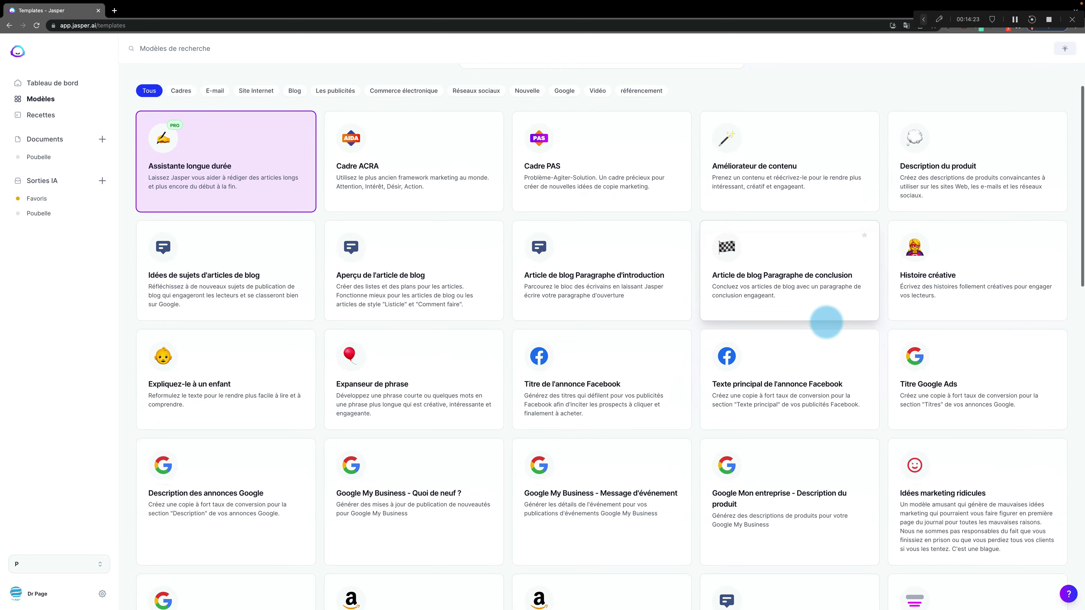
{"action": "scroll", "coordinate": [914, 278], "scroll_direction": "down", "scroll_amount": 1}
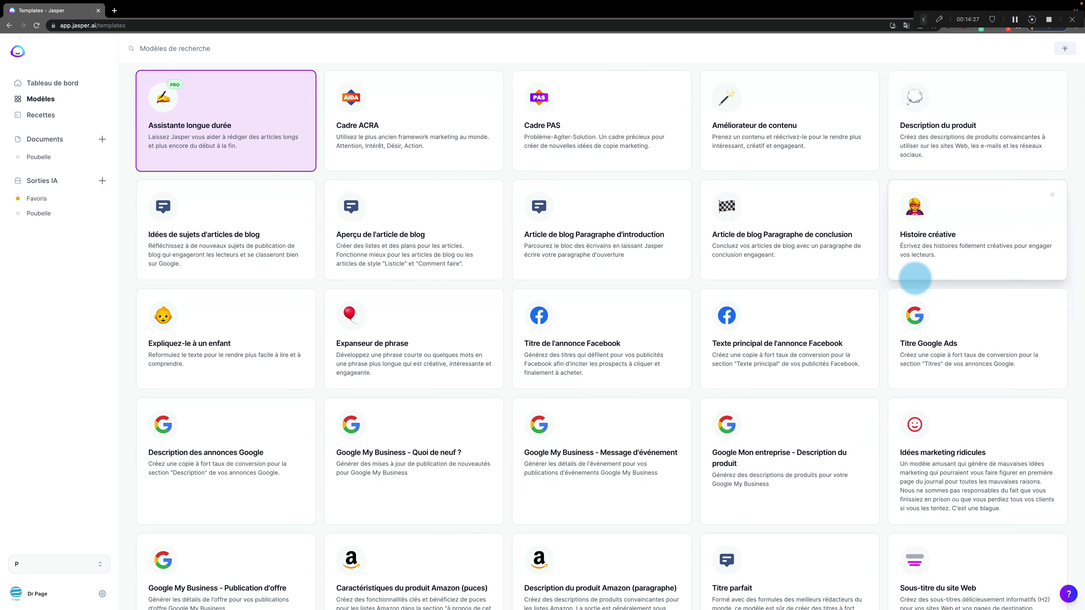
{"action": "scroll", "coordinate": [914, 278], "scroll_direction": "down", "scroll_amount": 6}
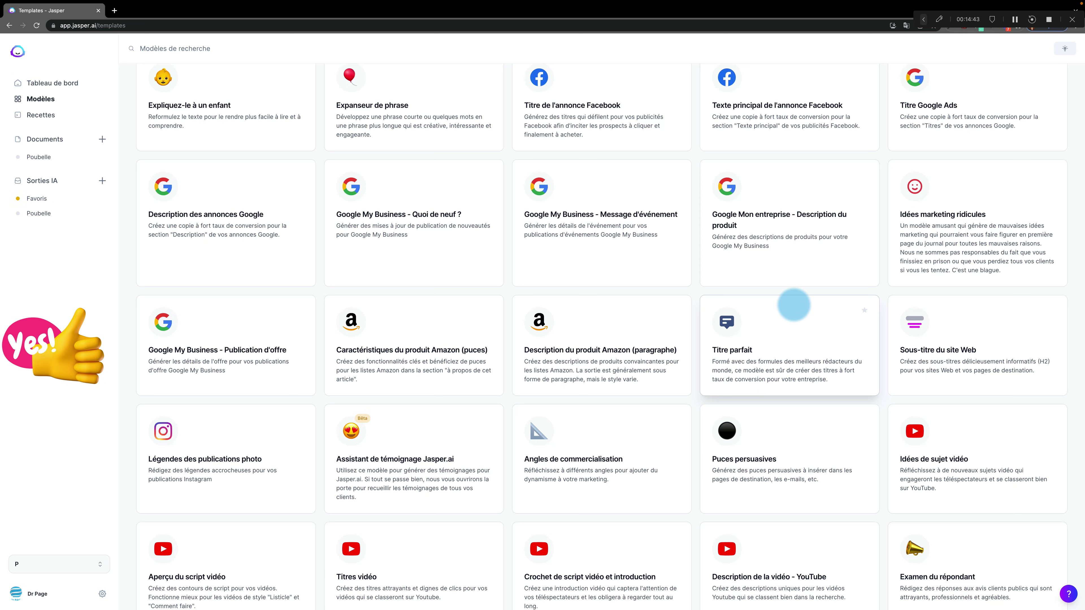
{"action": "scroll", "coordinate": [793, 305], "scroll_direction": "down", "scroll_amount": 9}
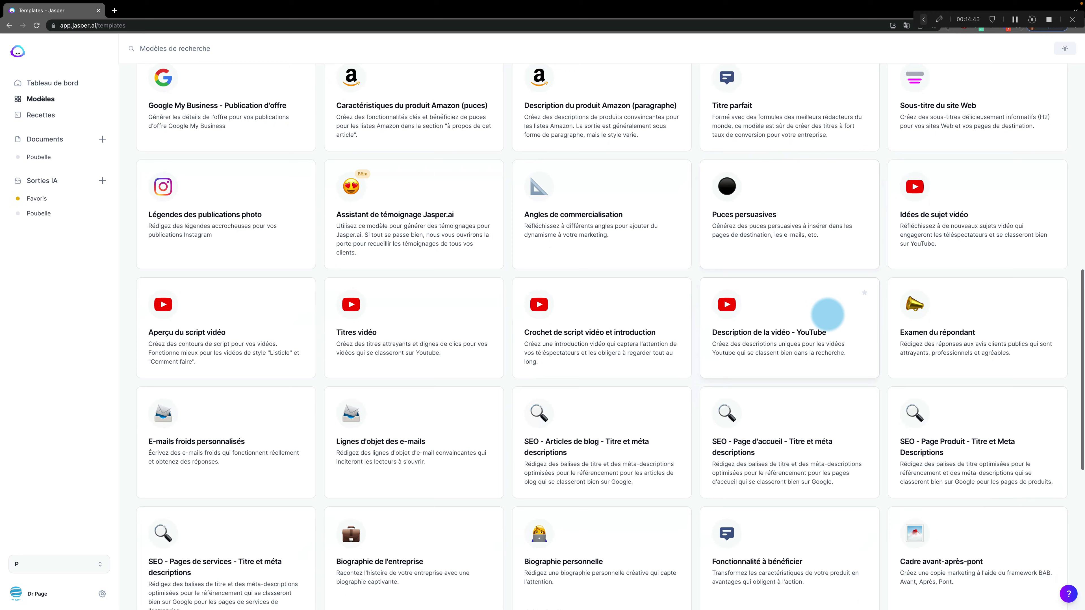
{"action": "scroll", "coordinate": [829, 314], "scroll_direction": "down", "scroll_amount": 4}
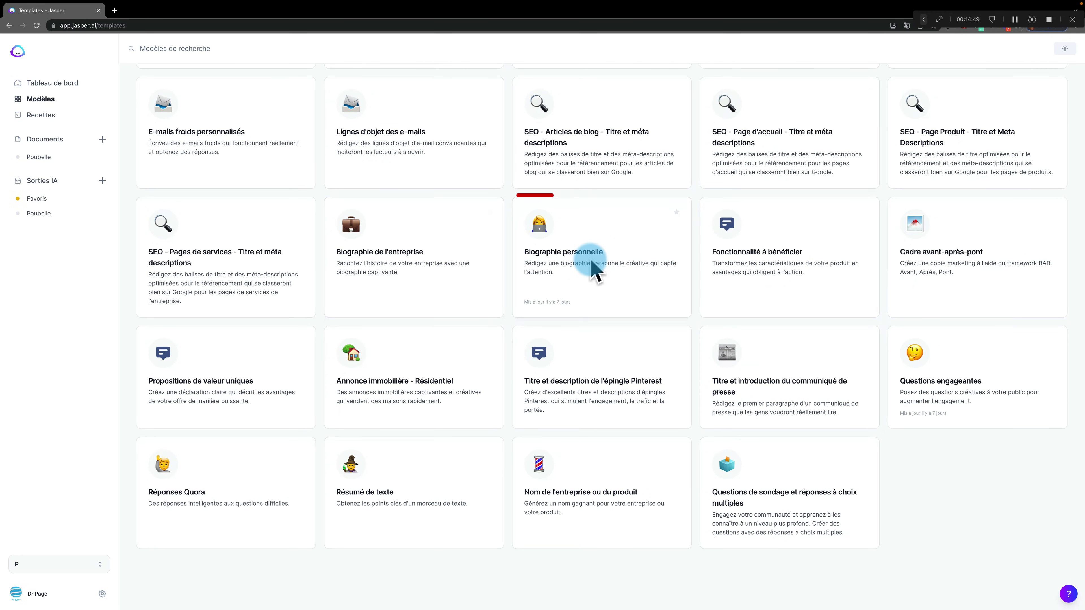
{"action": "left_click", "coordinate": [545, 256]}
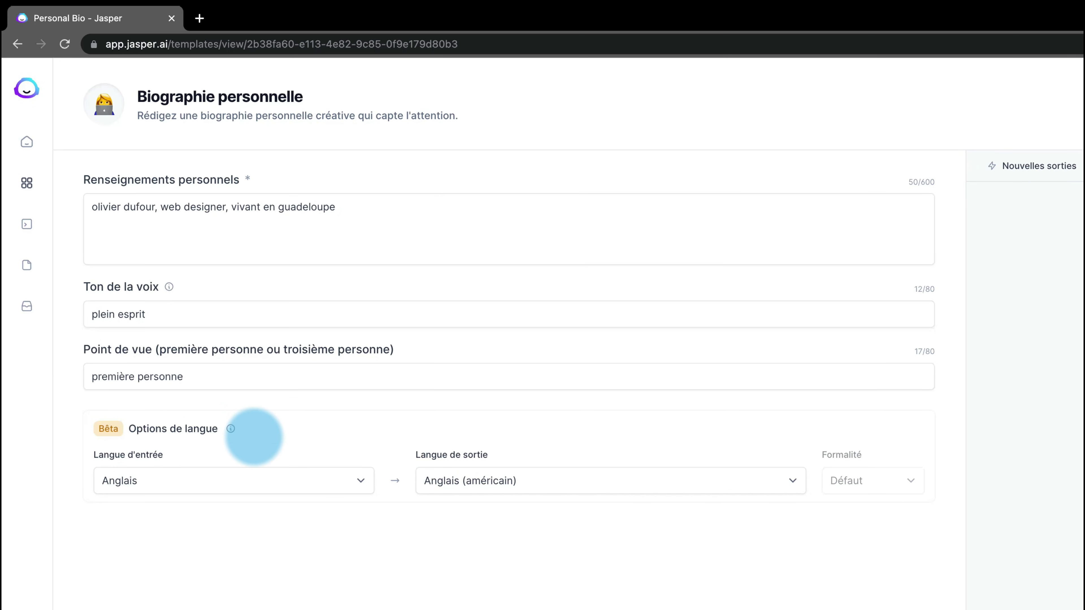
- Set the input and output languages of the personal biography template to français
{"action": "left_click", "coordinate": [362, 477]}
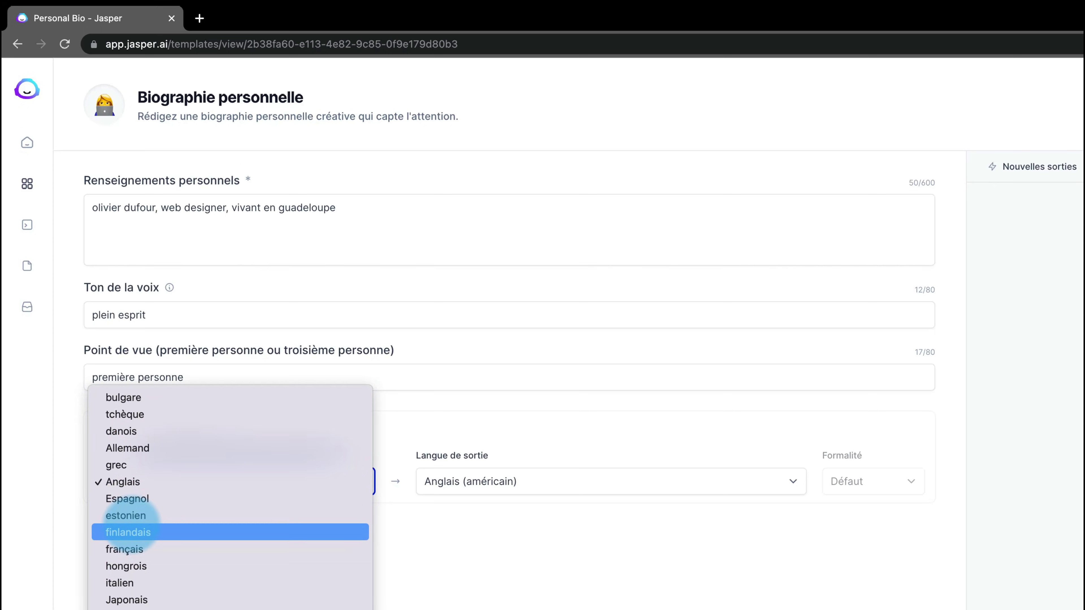
{"action": "left_click", "coordinate": [127, 548]}
{"action": "left_click", "coordinate": [790, 479]}
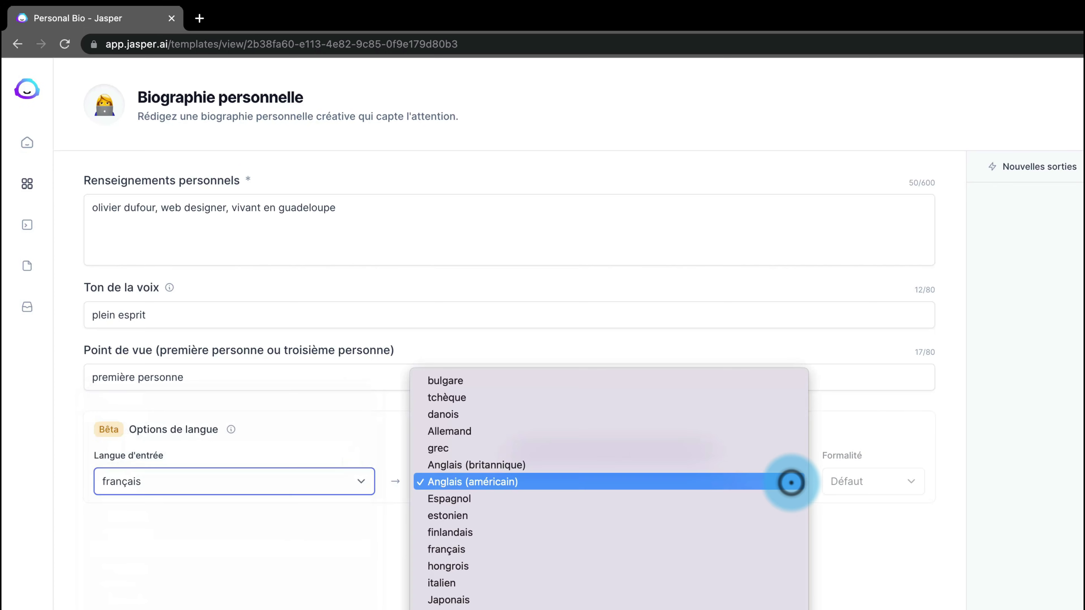
{"action": "left_click", "coordinate": [447, 549]}
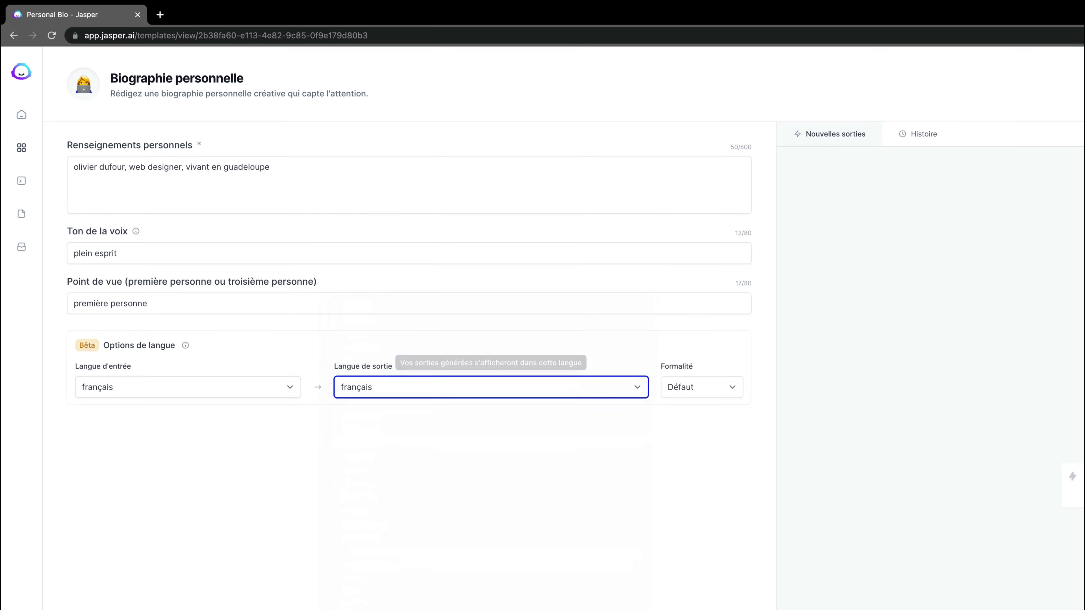
- Set the number of outputs to 1 and generate the personal biography
{"action": "left_click", "coordinate": [413, 596]}
{"action": "key", "text": "BackSpace"}
{"action": "type", "text": "1"}
{"action": "left_click", "coordinate": [487, 594]}
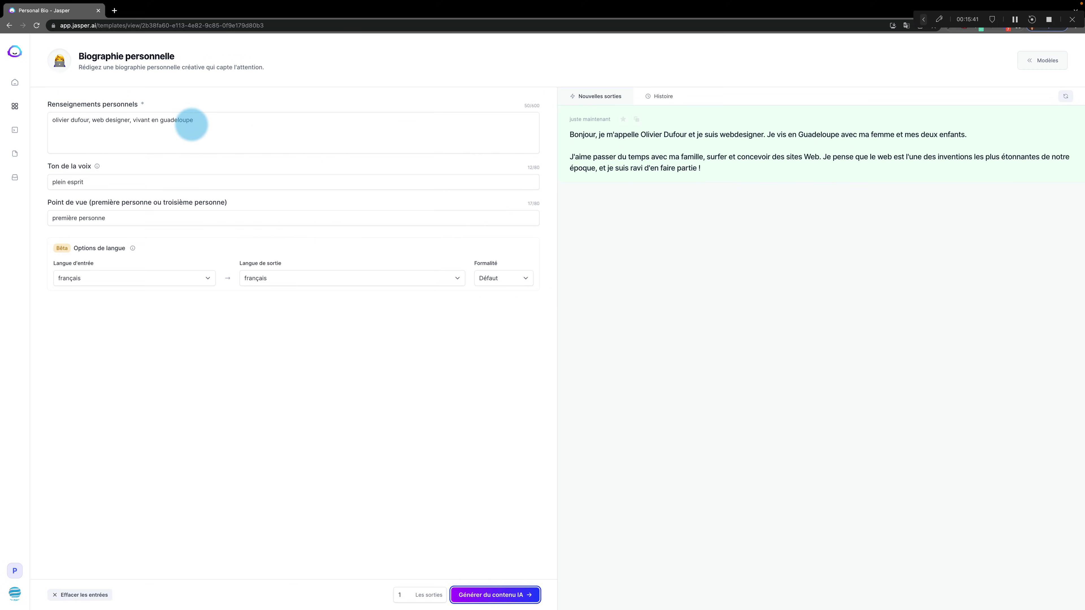
{"action": "left_click", "coordinate": [196, 123]}
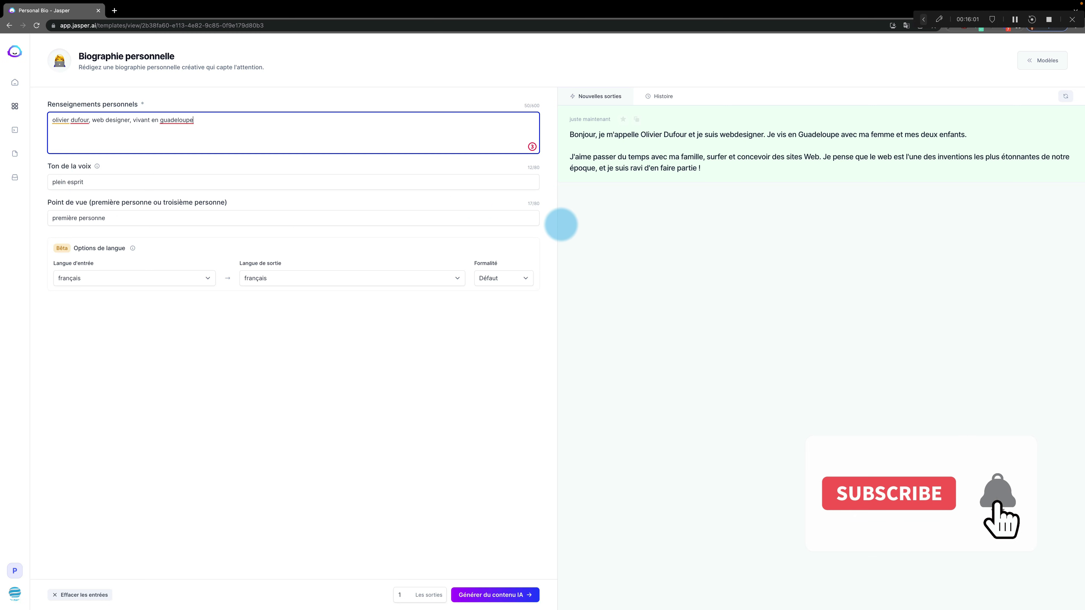
- Go through the dashboard to the Recettes page and examine the featured recipes, from blog posts to cold e-mails and book outlines
{"action": "left_click", "coordinate": [14, 82]}
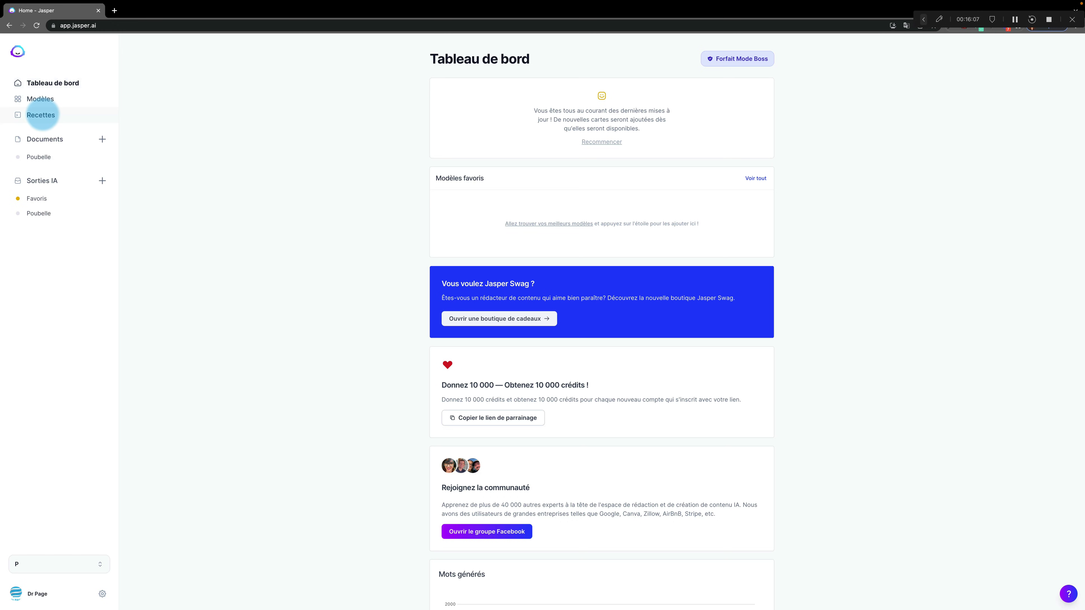
{"action": "left_click", "coordinate": [43, 114]}
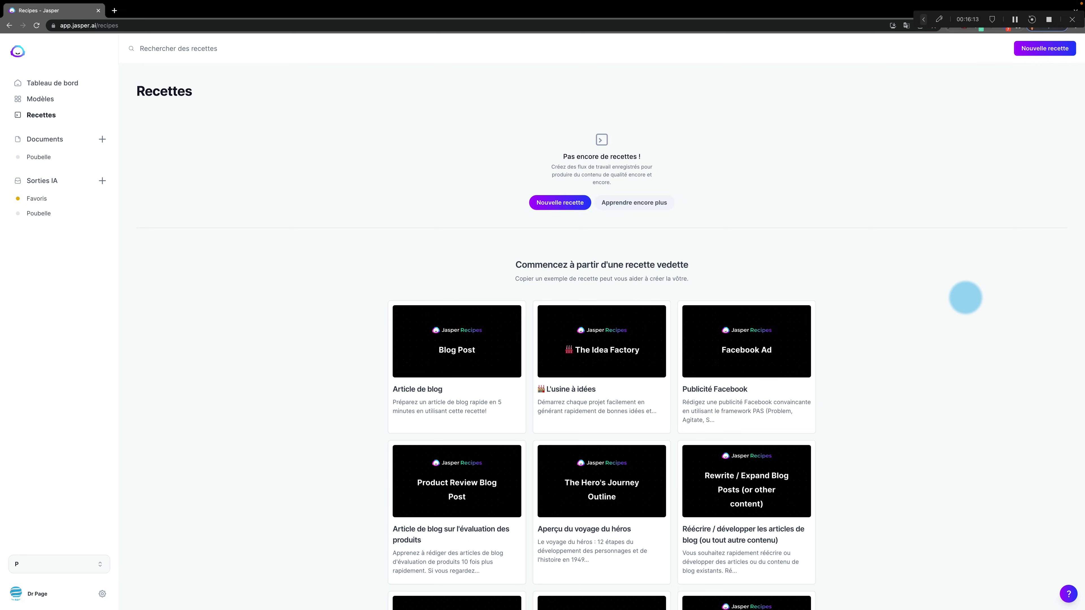
{"action": "scroll", "coordinate": [961, 298], "scroll_direction": "down", "scroll_amount": 5}
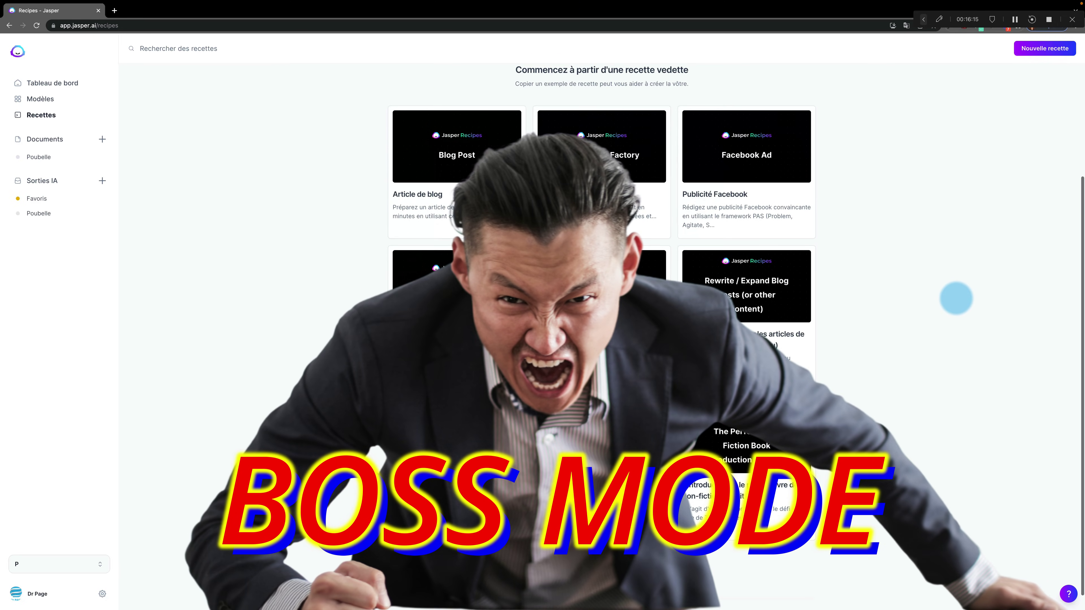
{"action": "scroll", "coordinate": [955, 297], "scroll_direction": "up", "scroll_amount": 2}
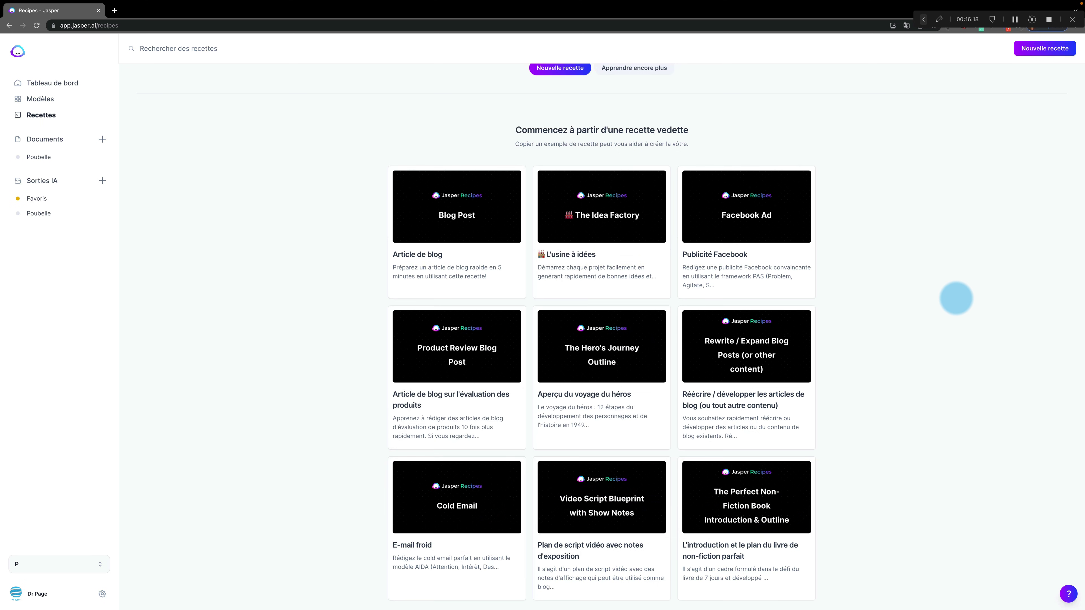
{"action": "mouse_move", "coordinate": [484, 256]}
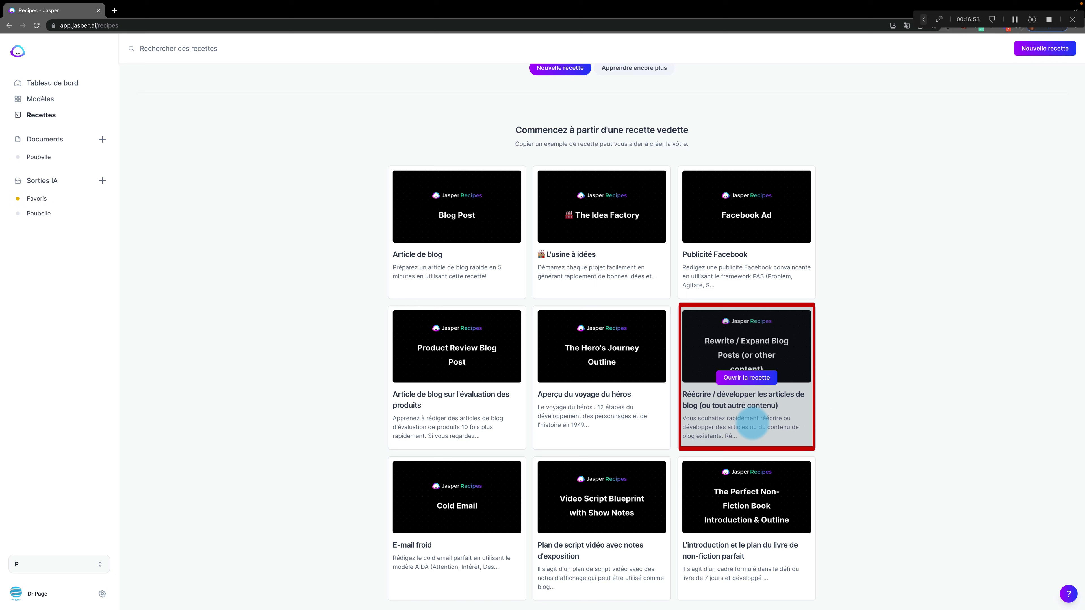
{"action": "scroll", "coordinate": [753, 422], "scroll_direction": "down", "scroll_amount": 1}
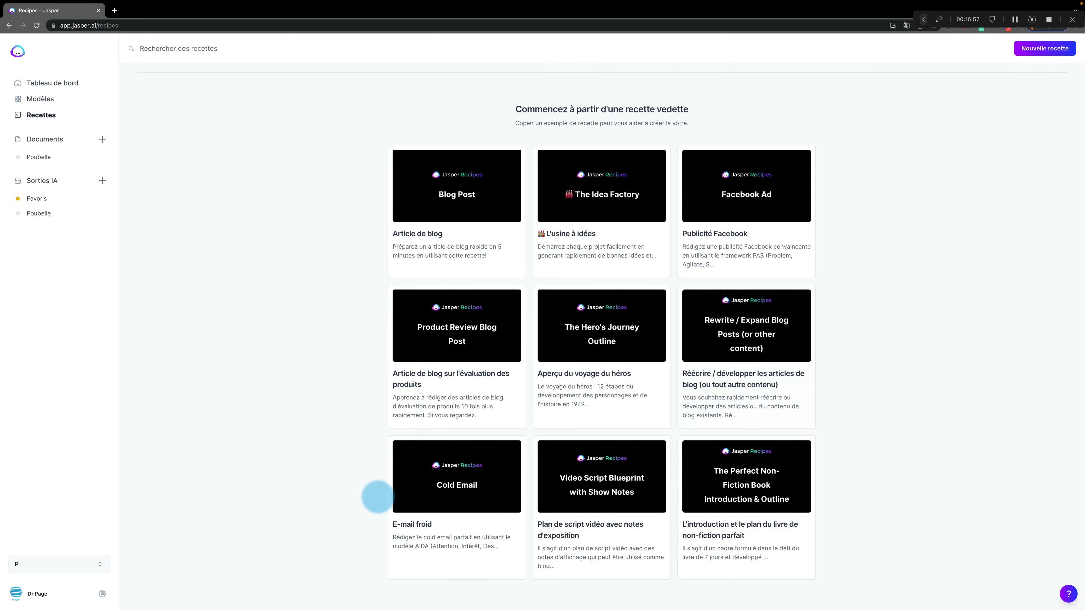
- Open the featured Article de blog recipe and translate its page from English into French
{"action": "scroll", "coordinate": [405, 483], "scroll_direction": "down", "scroll_amount": 3}
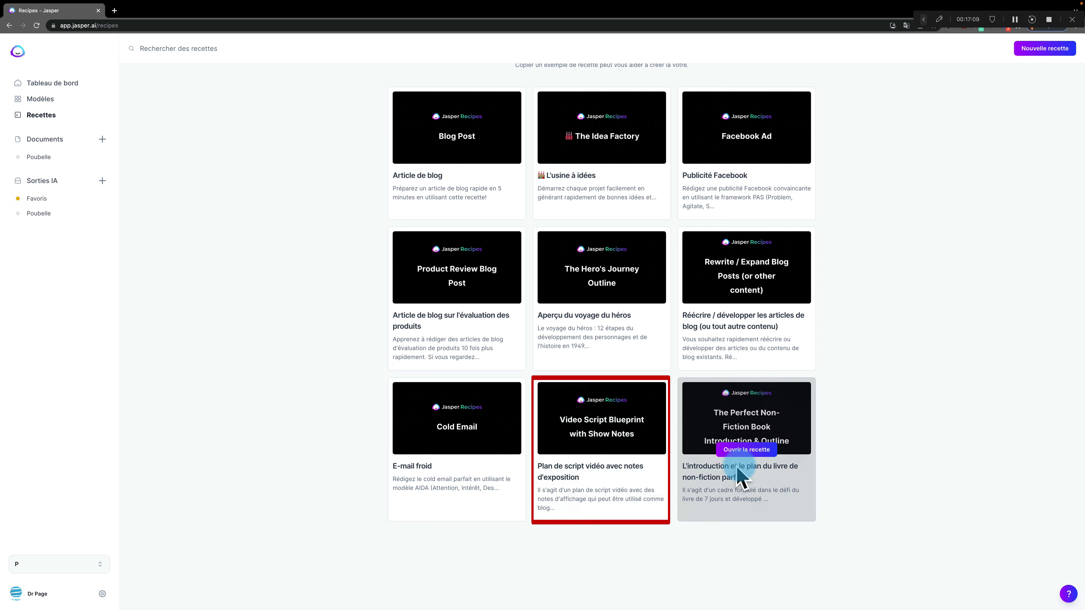
{"action": "scroll", "coordinate": [738, 467], "scroll_direction": "up", "scroll_amount": 2}
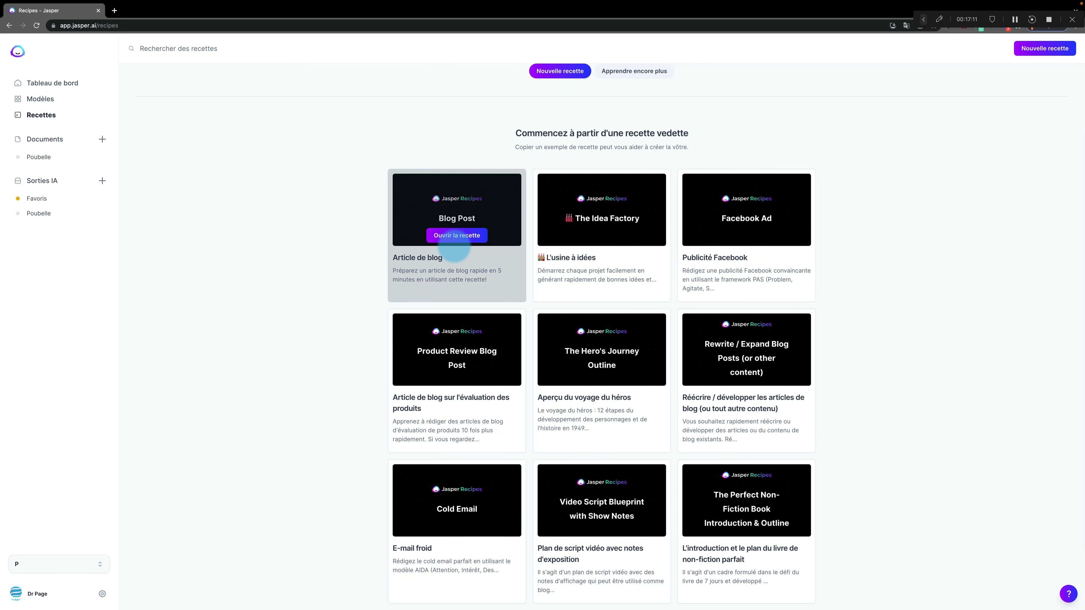
{"action": "left_click", "coordinate": [446, 235]}
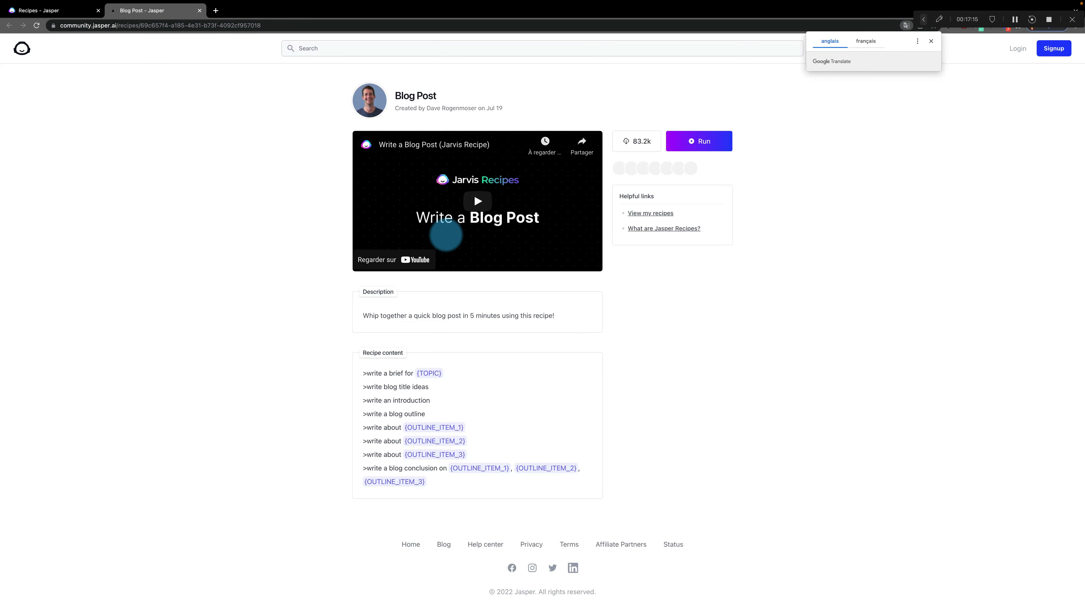
{"action": "left_click", "coordinate": [866, 40]}
{"action": "left_click", "coordinate": [930, 41]}
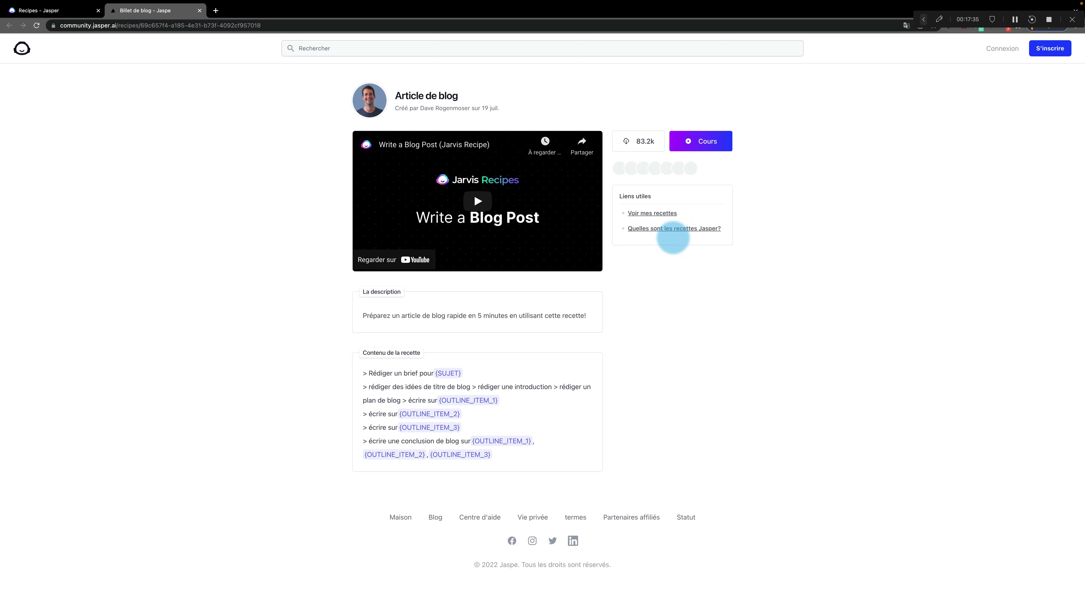
- Run the recipe and generate its brief on the topic "comment obtenir son permis de conduire du premier coup ?"
{"action": "left_click", "coordinate": [696, 141]}
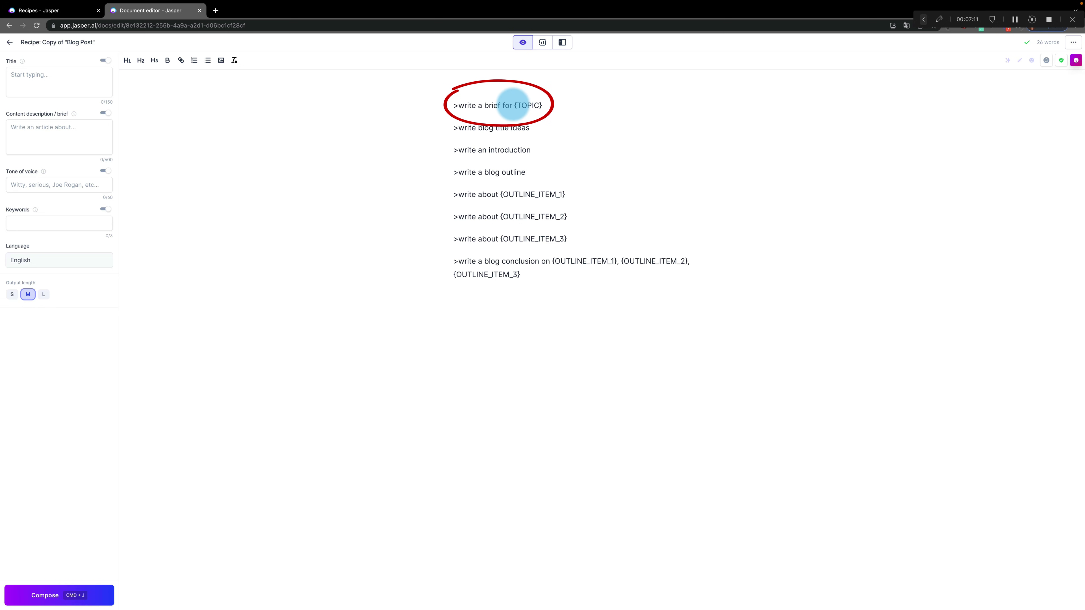
{"action": "left_click_drag", "start_coordinate": [514, 105], "coordinate": [577, 106]}
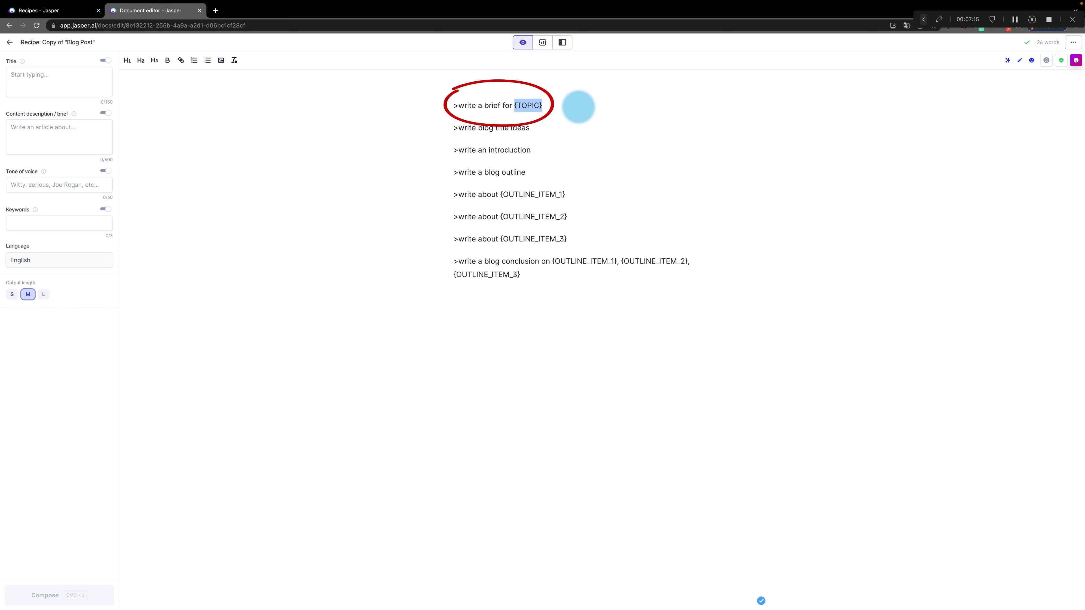
{"action": "type", "text": "co"}
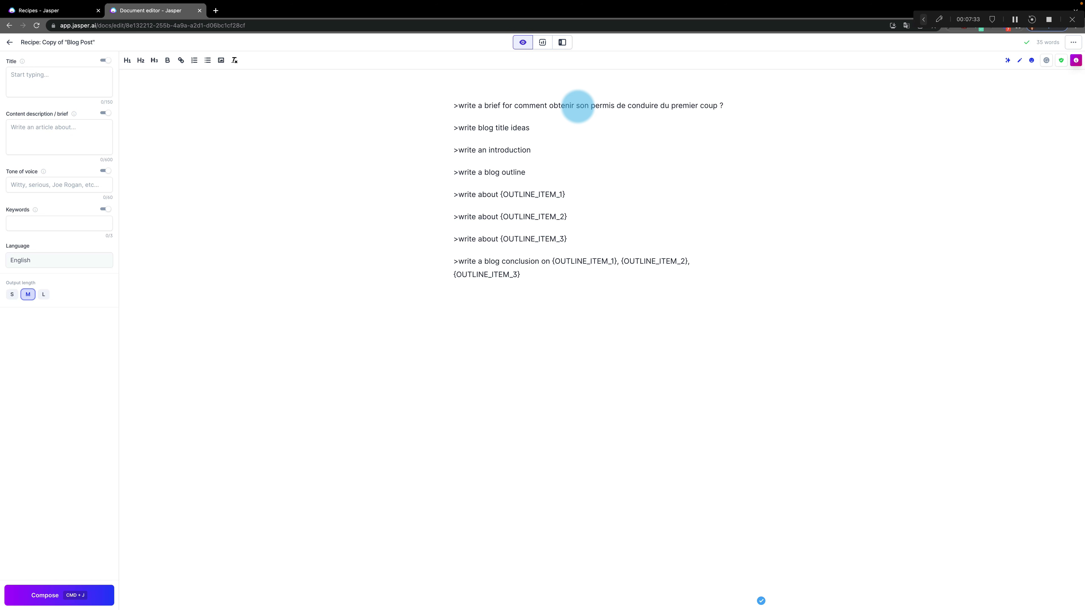
{"action": "left_click", "coordinate": [724, 105]}
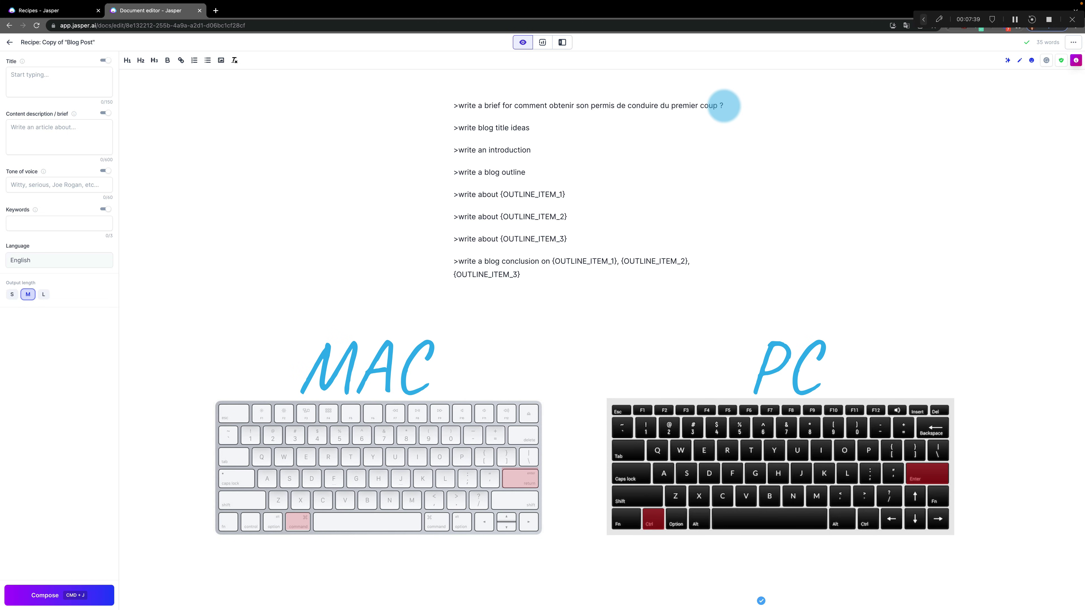
{"action": "key", "text": "super+Return"}
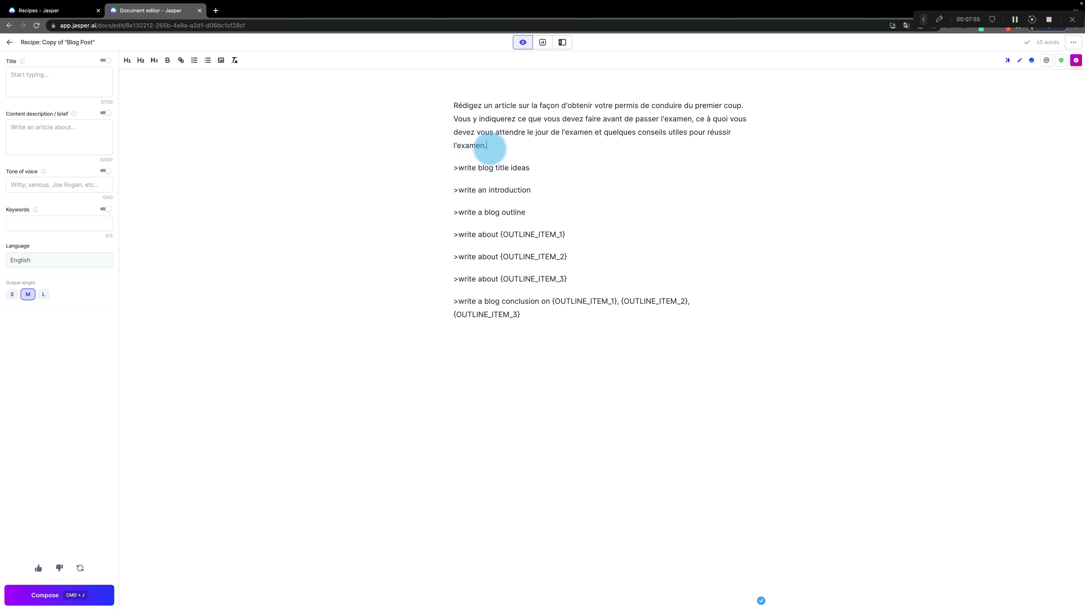
- Move the generated brief out of the document into the content description
{"action": "left_click_drag", "start_coordinate": [490, 147], "coordinate": [442, 106]}
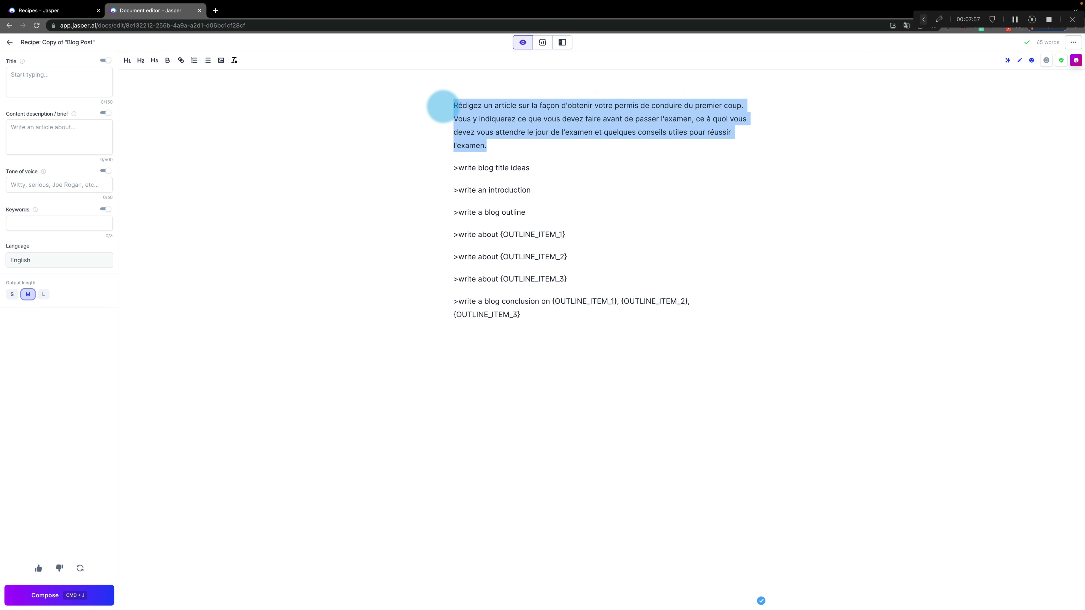
{"action": "right_click", "coordinate": [496, 119]}
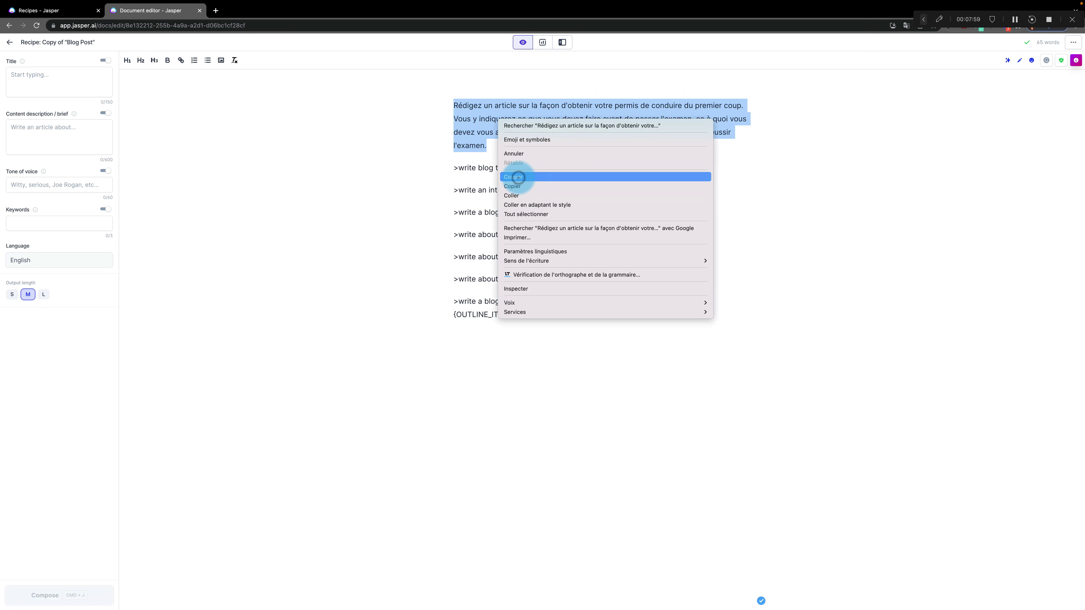
{"action": "left_click", "coordinate": [516, 176]}
{"action": "key", "text": "BackSpace"}
{"action": "left_click", "coordinate": [18, 127]}
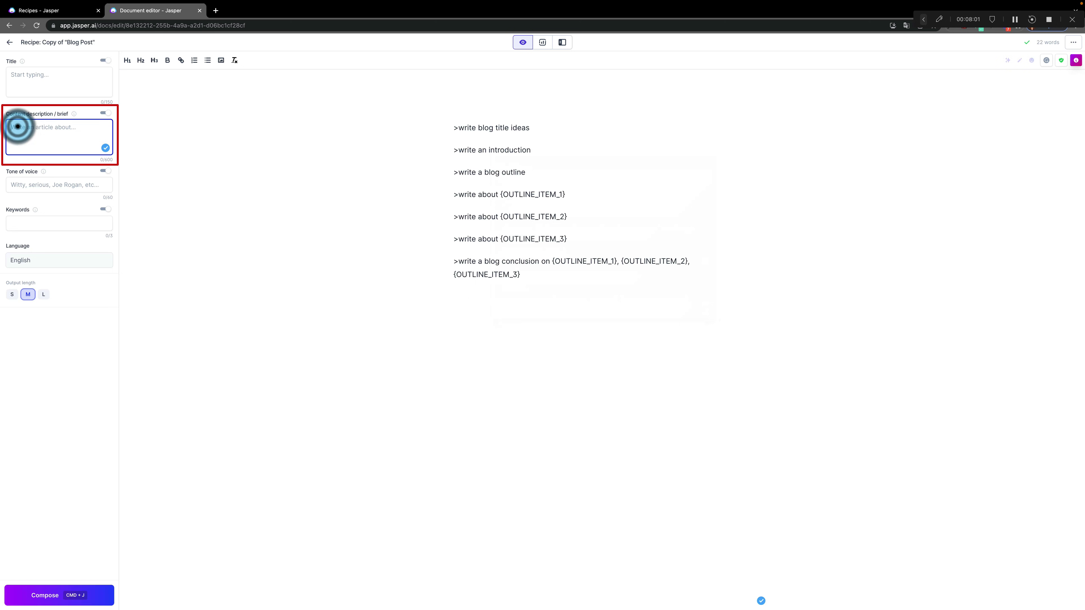
{"action": "right_click", "coordinate": [28, 135]}
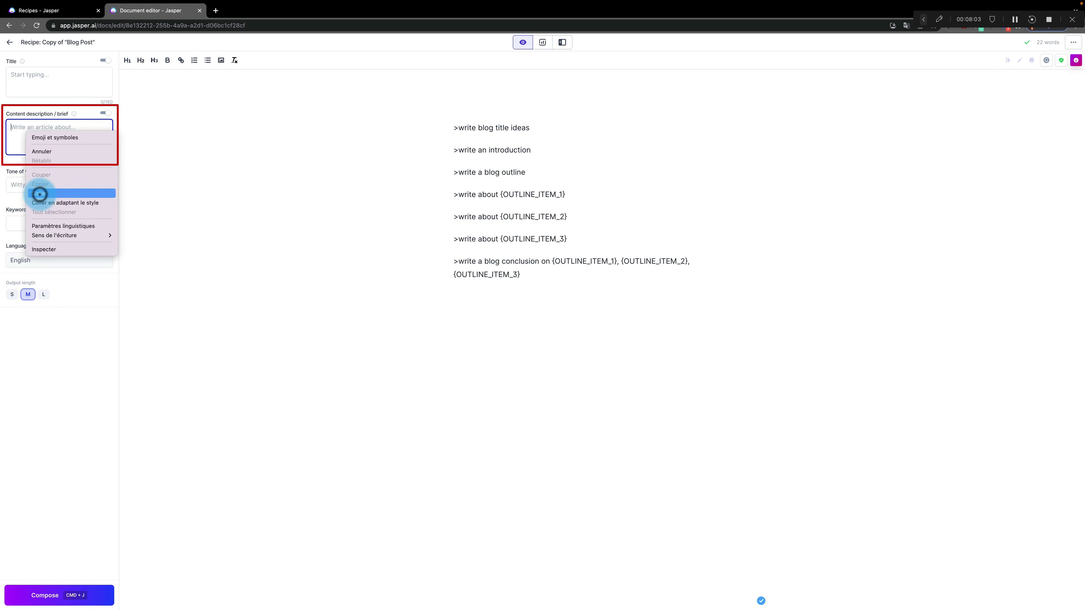
{"action": "left_click", "coordinate": [39, 193]}
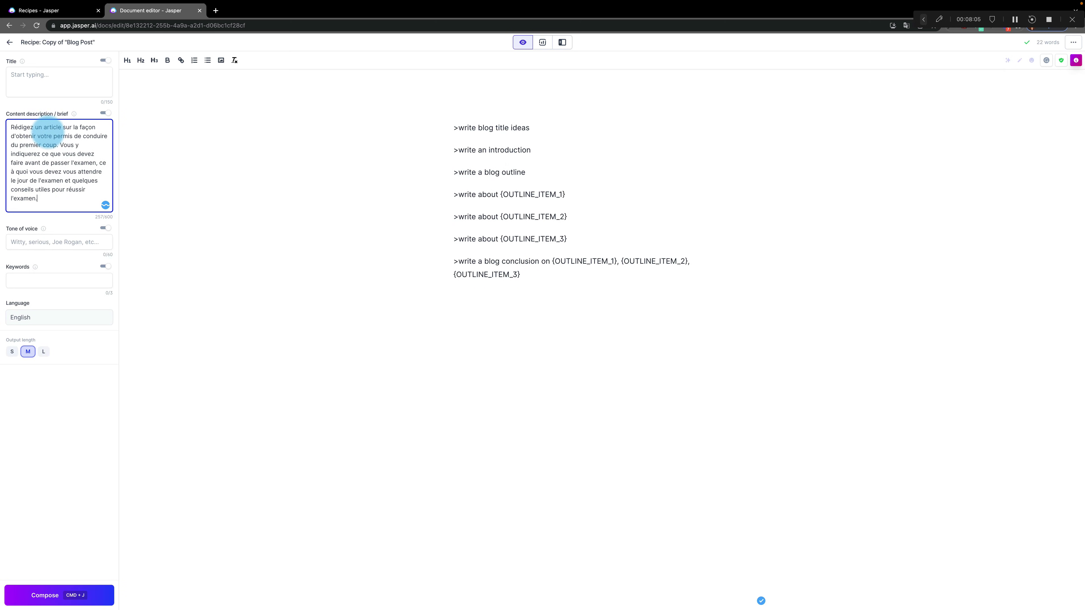
{"action": "left_click", "coordinate": [158, 170]}
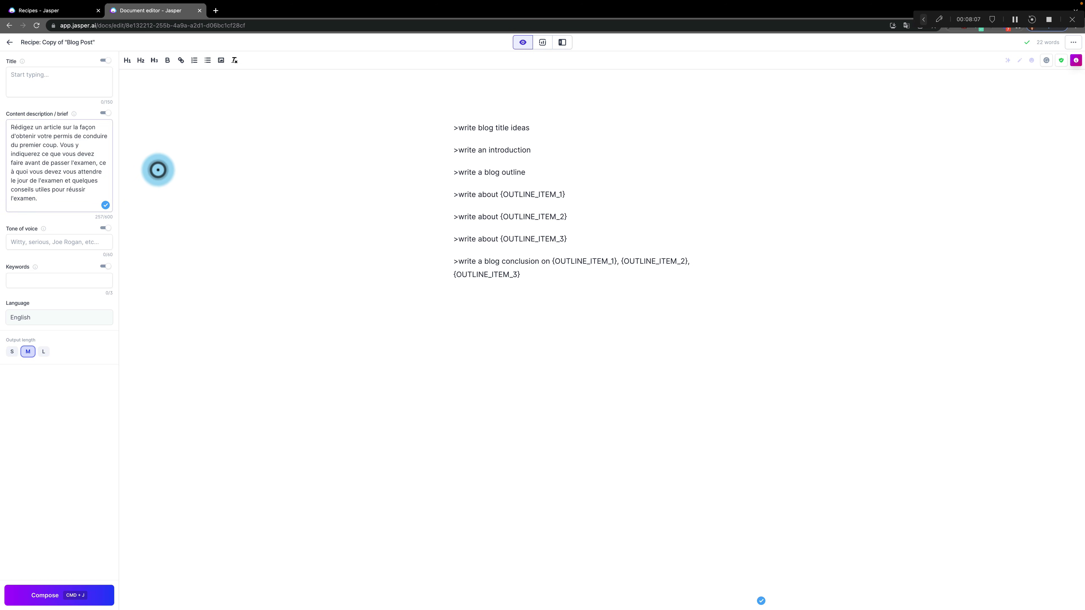
- Generate the blog title ideas from the recipe's "write blog title ideas" command
{"action": "mouse_move", "coordinate": [453, 115]}
{"action": "left_mouse_down"}
{"action": "mouse_move", "coordinate": [453, 140]}
{"action": "mouse_move", "coordinate": [545, 120]}
{"action": "mouse_move", "coordinate": [486, 104]}
{"action": "mouse_move", "coordinate": [454, 110]}
{"action": "left_mouse_up"}
{"action": "left_click", "coordinate": [530, 128]}
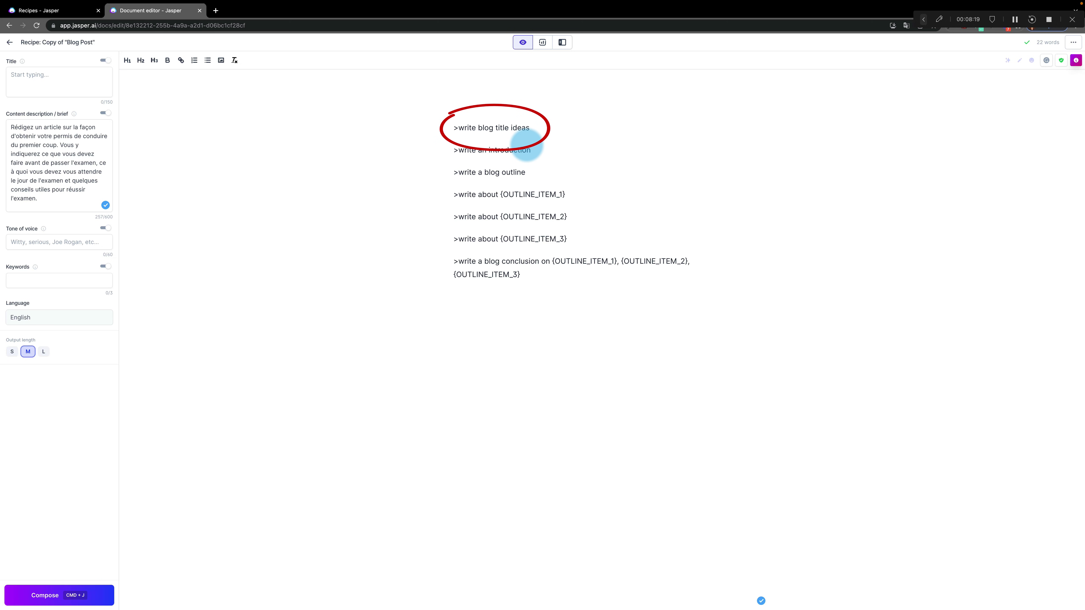
{"action": "key", "text": "super+j"}
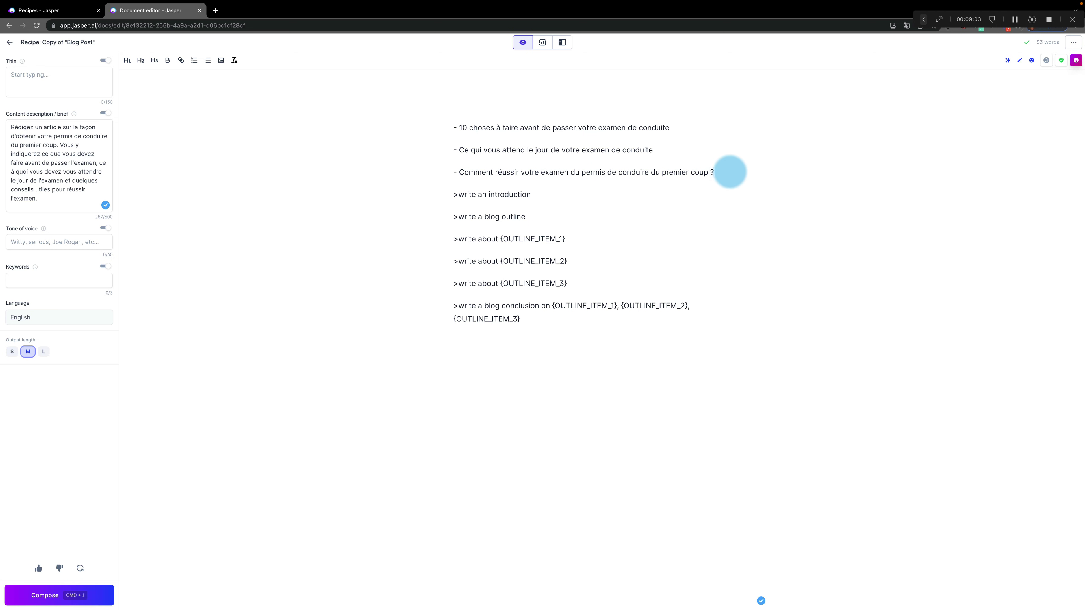
- Copy the idea "Comment réussir votre examen du permis de conduire du premier coup ?" into the title and set the tone of voice to friendly
{"action": "left_click", "coordinate": [459, 173]}
{"action": "left_click_drag", "start_coordinate": [459, 172], "coordinate": [685, 174]}
{"action": "right_click", "coordinate": [683, 172]}
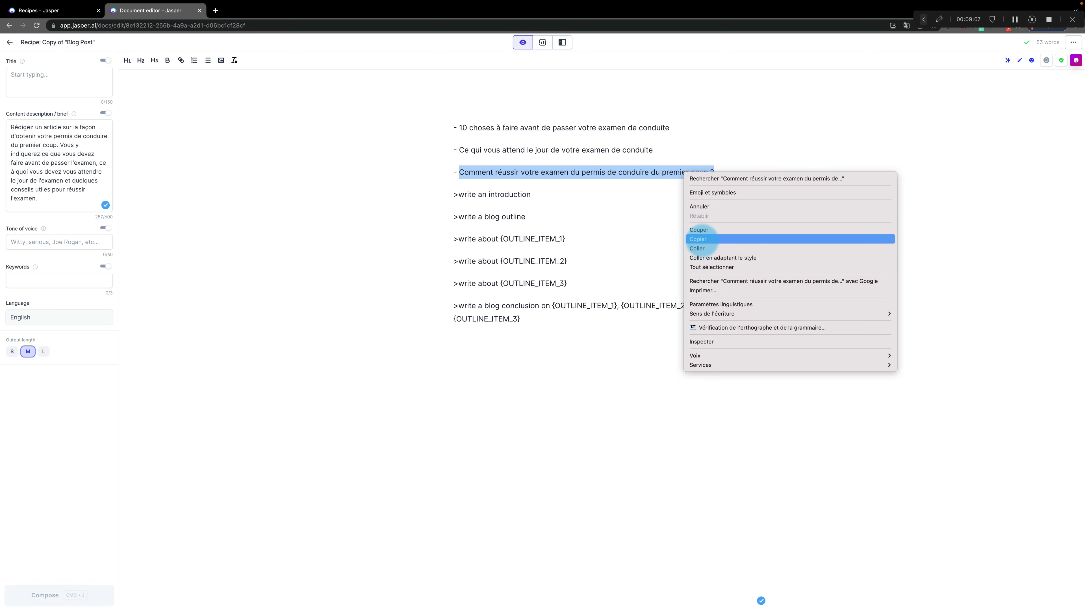
{"action": "left_click", "coordinate": [701, 239]}
{"action": "left_click", "coordinate": [24, 77]}
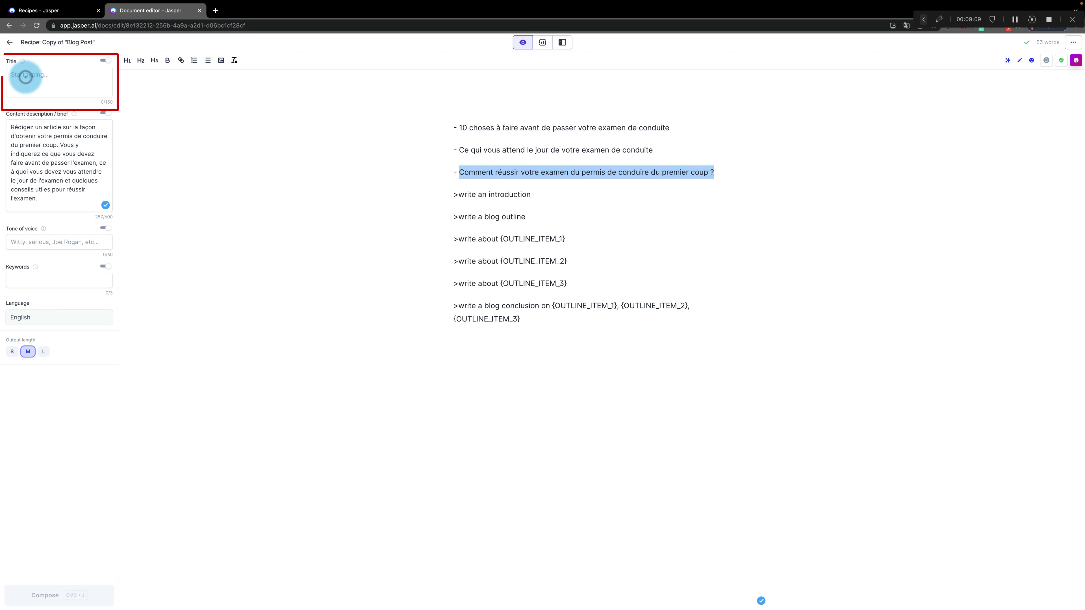
{"action": "right_click", "coordinate": [22, 77]}
{"action": "left_click", "coordinate": [32, 139]}
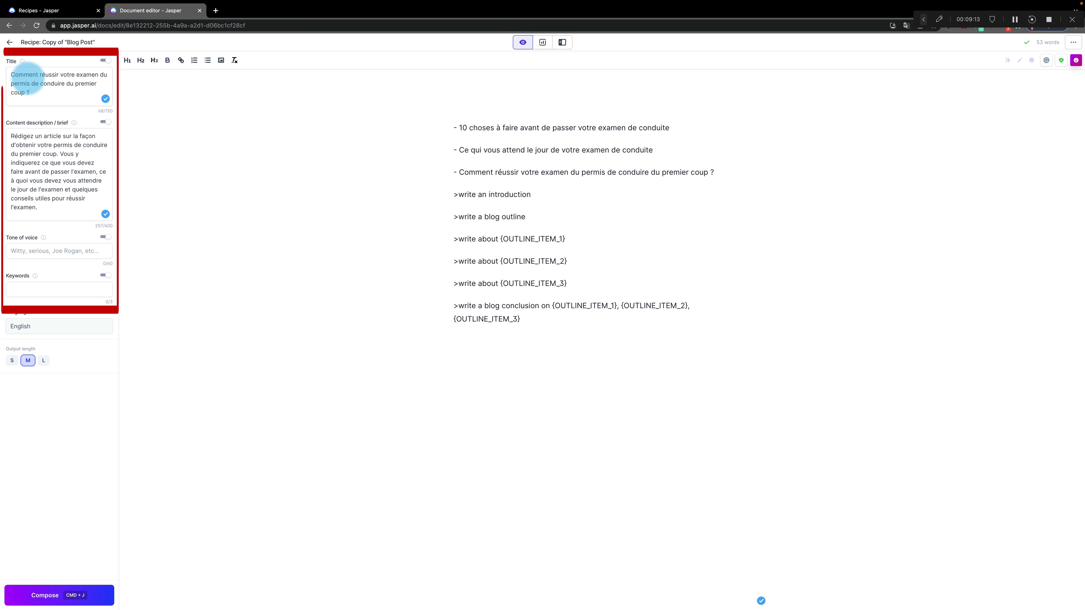
{"action": "left_click", "coordinate": [30, 251]}
{"action": "left_click", "coordinate": [19, 286]}
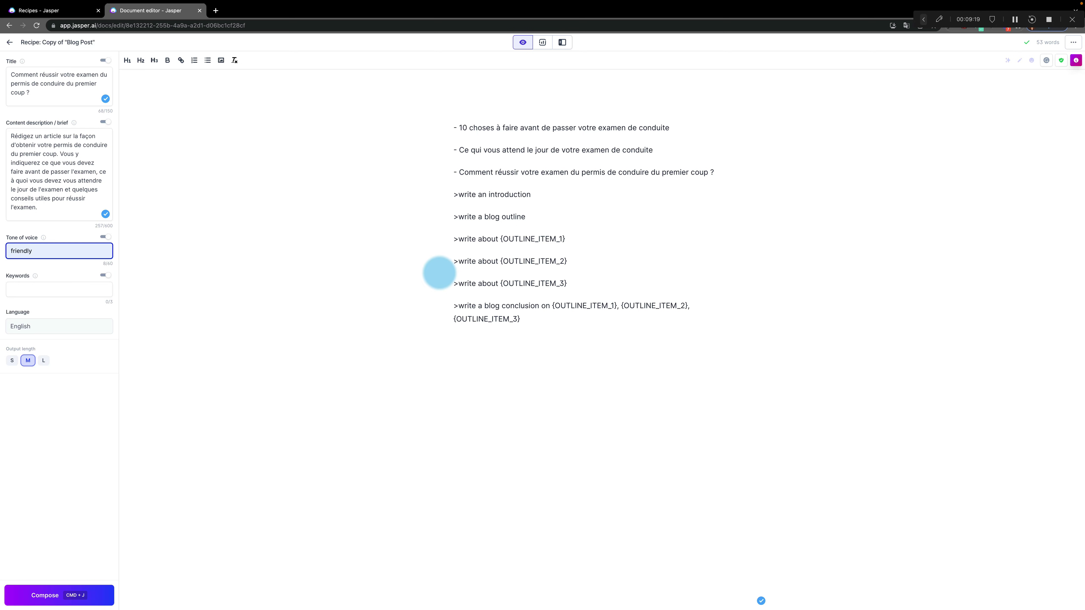
- Delete the three title ideas from the document and generate the article's introduction
{"action": "mouse_move", "coordinate": [722, 171]}
{"action": "left_mouse_down"}
{"action": "mouse_move", "coordinate": [441, 157]}
{"action": "mouse_move", "coordinate": [399, 113]}
{"action": "mouse_move", "coordinate": [528, 126]}
{"action": "left_mouse_up"}
{"action": "key", "text": "BackSpace"}
{"action": "left_click", "coordinate": [535, 128]}
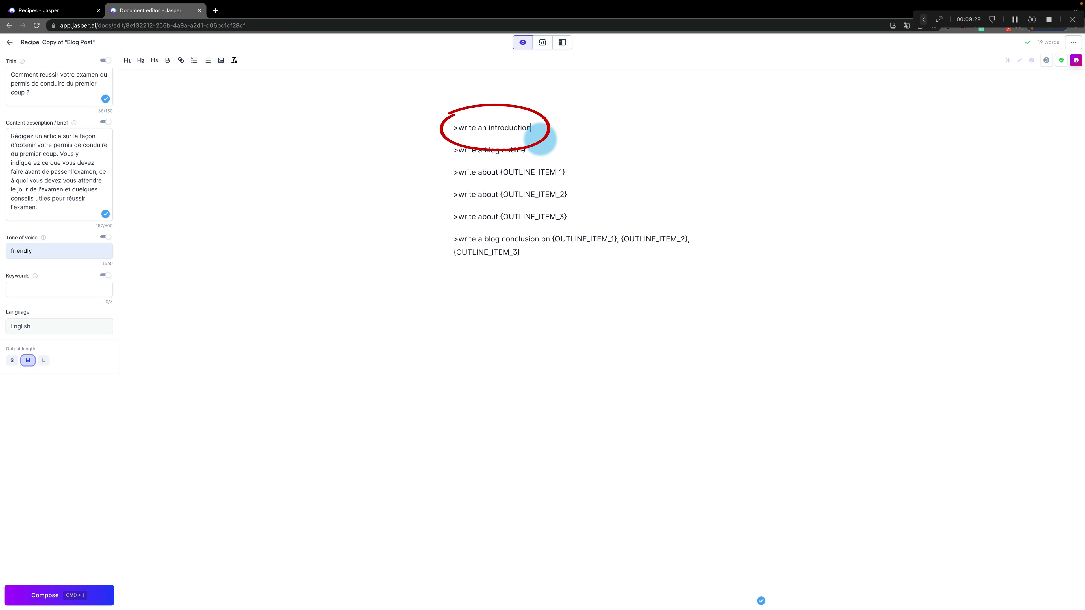
{"action": "key", "text": "super+j"}
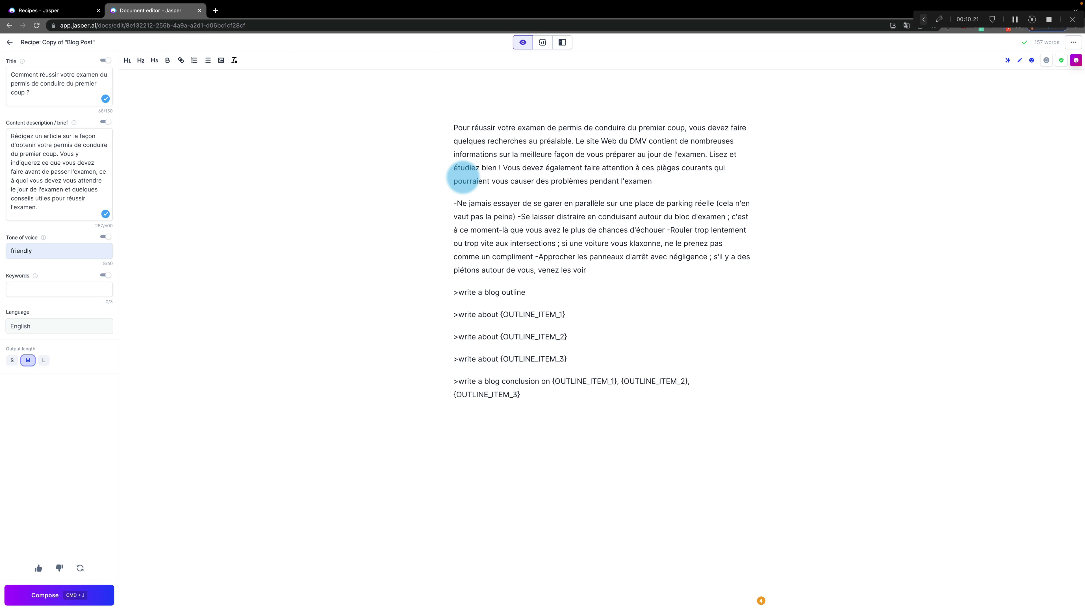
- Delete the second generated paragraph, which lists exam pitfalls, and add the heading "Introduction" above the remaining text
{"action": "left_click_drag", "start_coordinate": [585, 270], "coordinate": [438, 207]}
{"action": "key", "text": "BackSpace"}
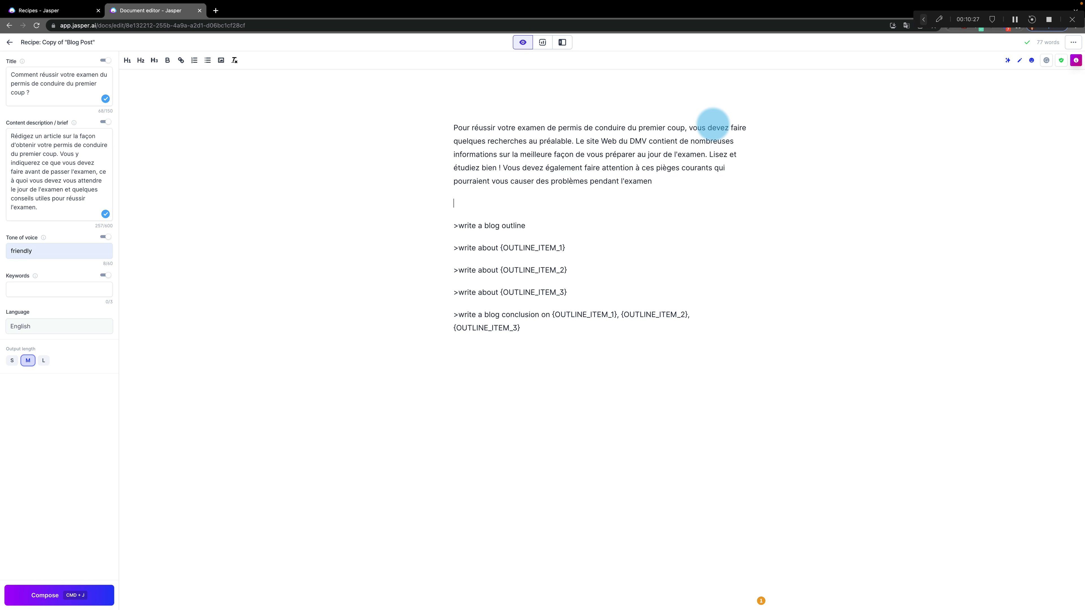
{"action": "left_click", "coordinate": [459, 112]}
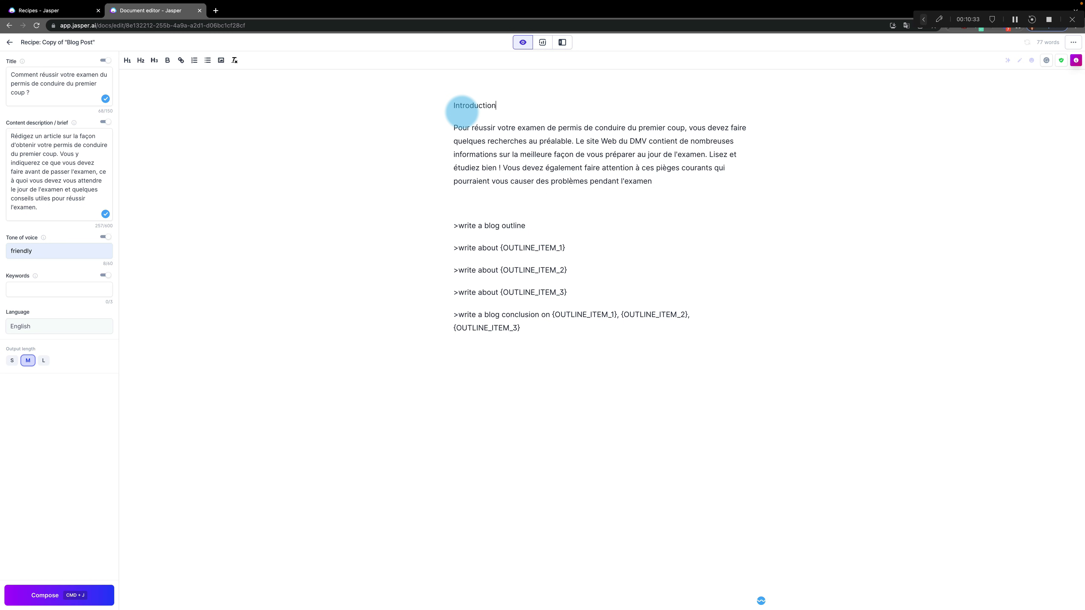
- End the introduction paragraph with a full stop and have Jasper compose more text directly after it
{"action": "scroll", "coordinate": [632, 174], "scroll_direction": "down", "scroll_amount": 1}
{"action": "left_click", "coordinate": [658, 175]}
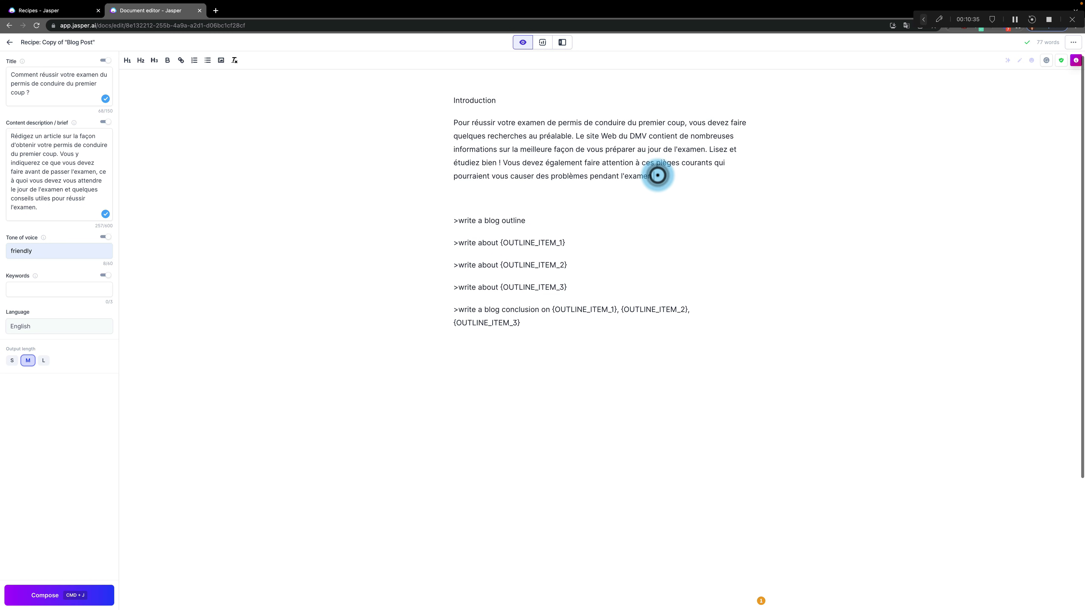
{"action": "scroll", "coordinate": [656, 175], "scroll_direction": "down", "scroll_amount": 1}
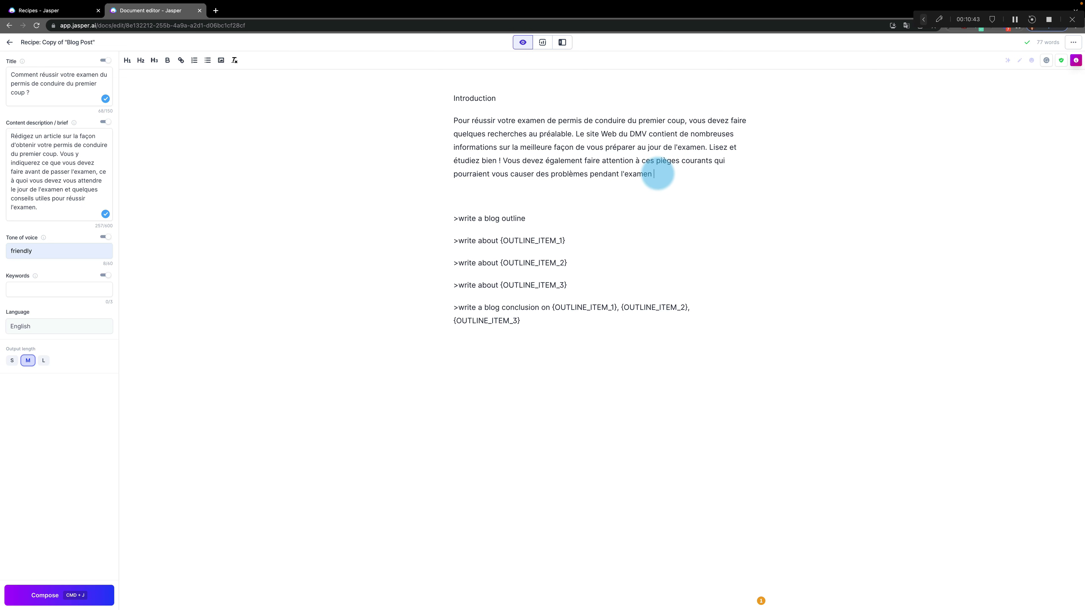
{"action": "left_click", "coordinate": [654, 174]}
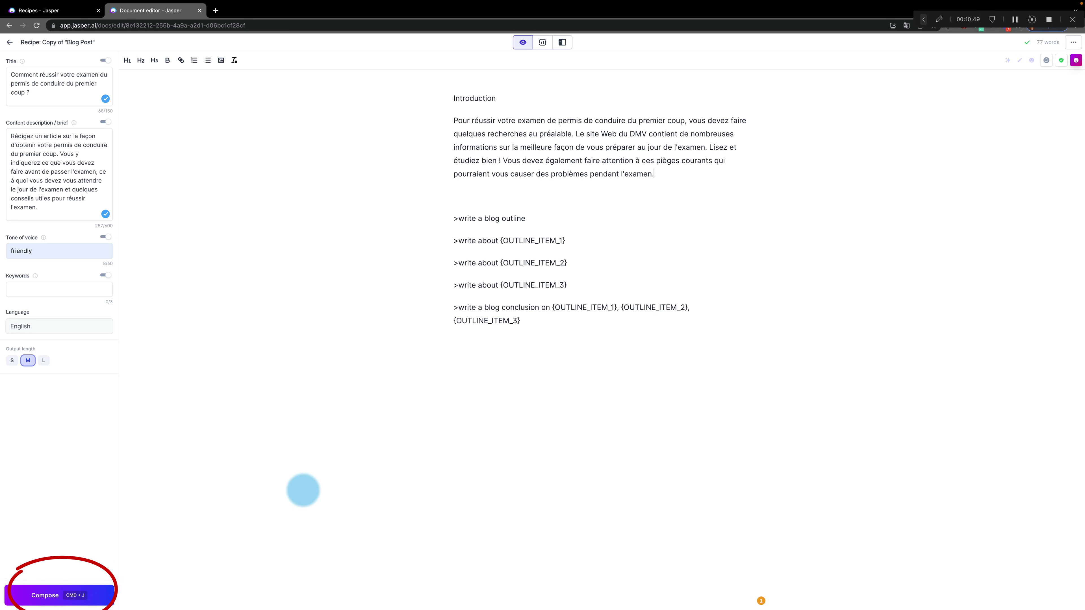
{"action": "left_click", "coordinate": [38, 597]}
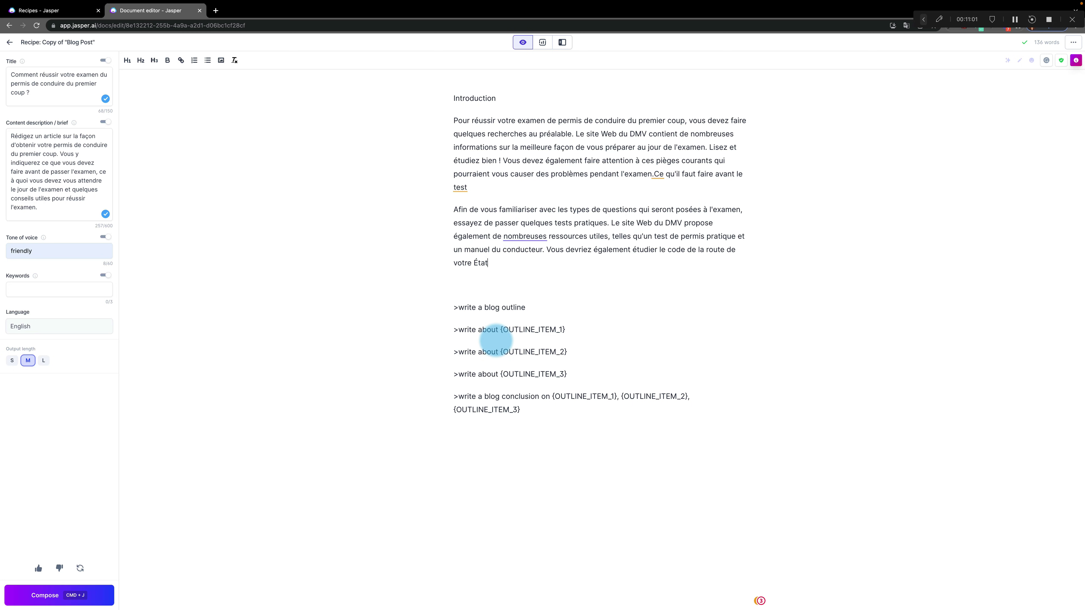
- Generate the article's outline from the recipe's "write a blog outline" command
{"action": "left_click", "coordinate": [465, 309]}
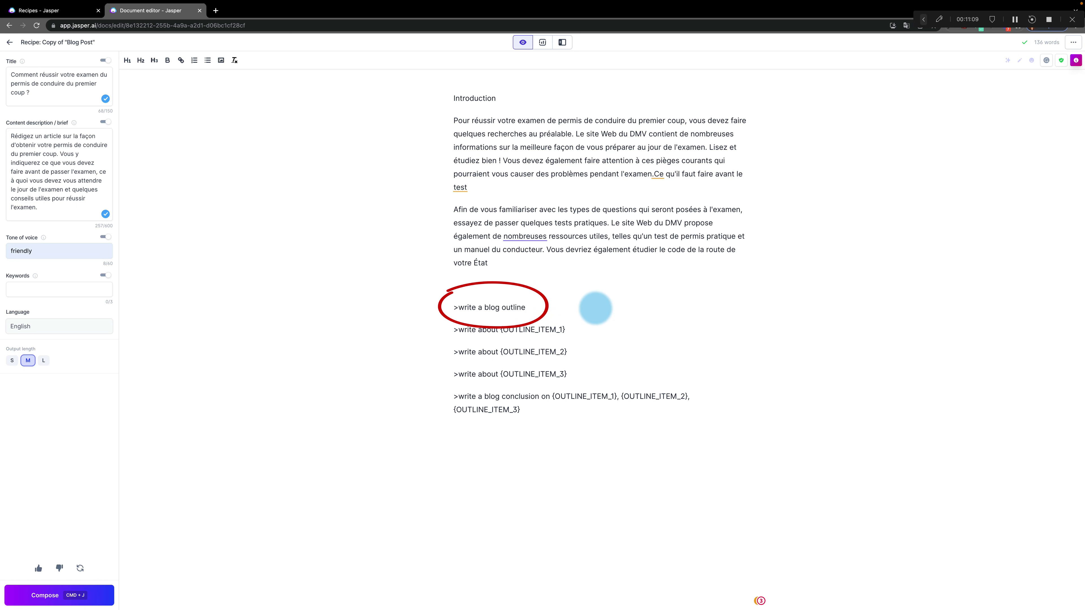
{"action": "key", "text": "super+j"}
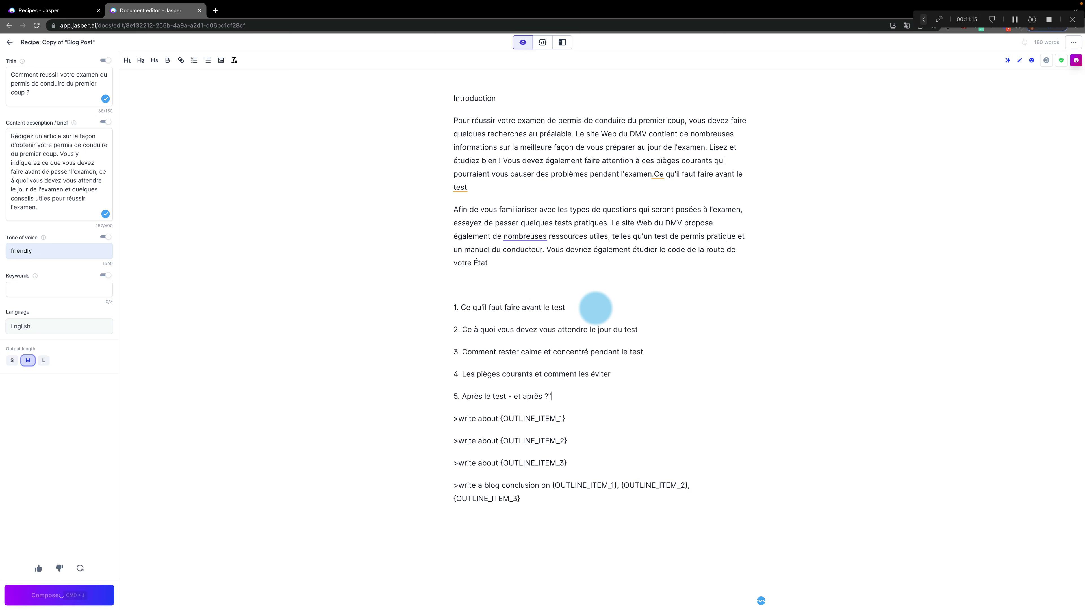
{"action": "scroll", "coordinate": [579, 309], "scroll_direction": "down", "scroll_amount": 1}
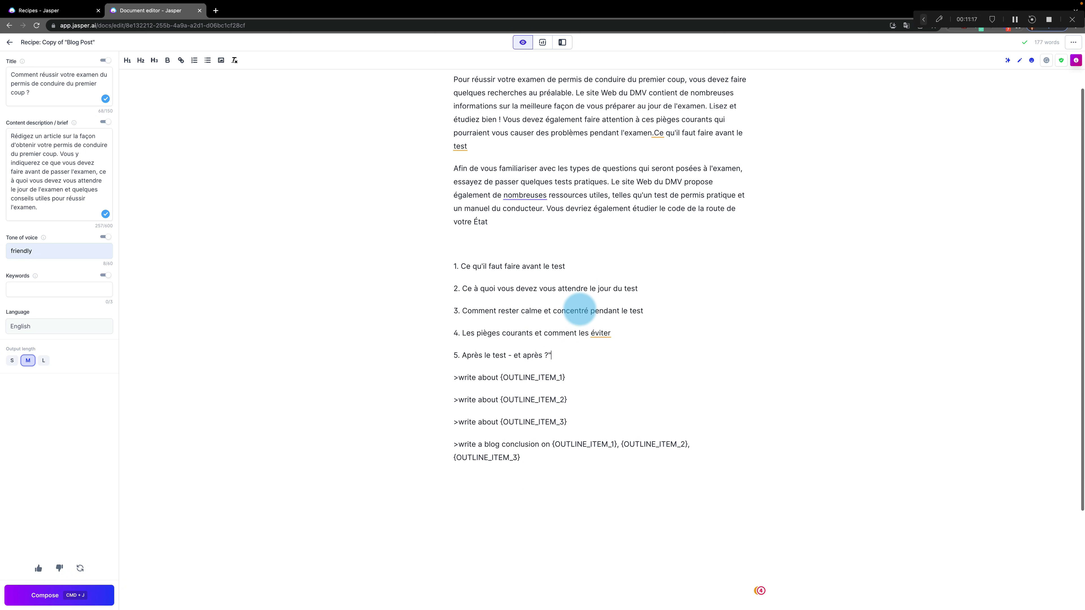
- Cut the first outline item, "Ce qu'il faut faire avant le test", and paste it in place of {OUTLINE_ITEM_1}
{"action": "left_click_drag", "start_coordinate": [461, 265], "coordinate": [557, 262]}
{"action": "right_click", "coordinate": [551, 265]}
{"action": "left_click", "coordinate": [564, 322]}
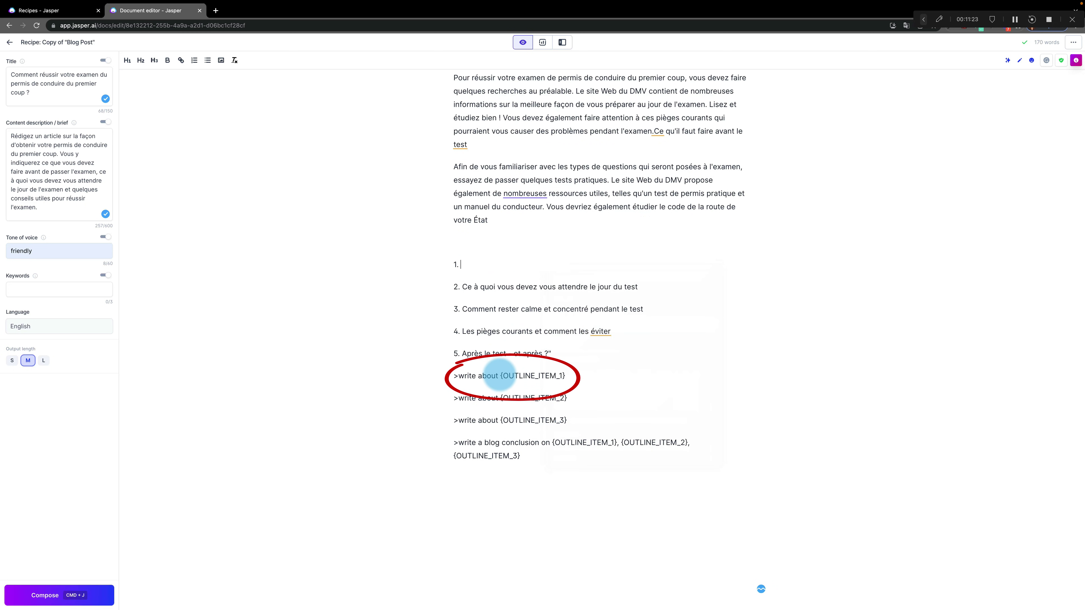
{"action": "left_click_drag", "start_coordinate": [499, 376], "coordinate": [565, 376]}
{"action": "right_click", "coordinate": [544, 376]}
{"action": "left_click", "coordinate": [556, 451]}
- Cut the second outline item, "Ce à quoi vous devez vous attendre le jour du test", and paste it in place of {OUTLINE_ITEM_2}
{"action": "scroll", "coordinate": [702, 317], "scroll_direction": "down", "scroll_amount": 1}
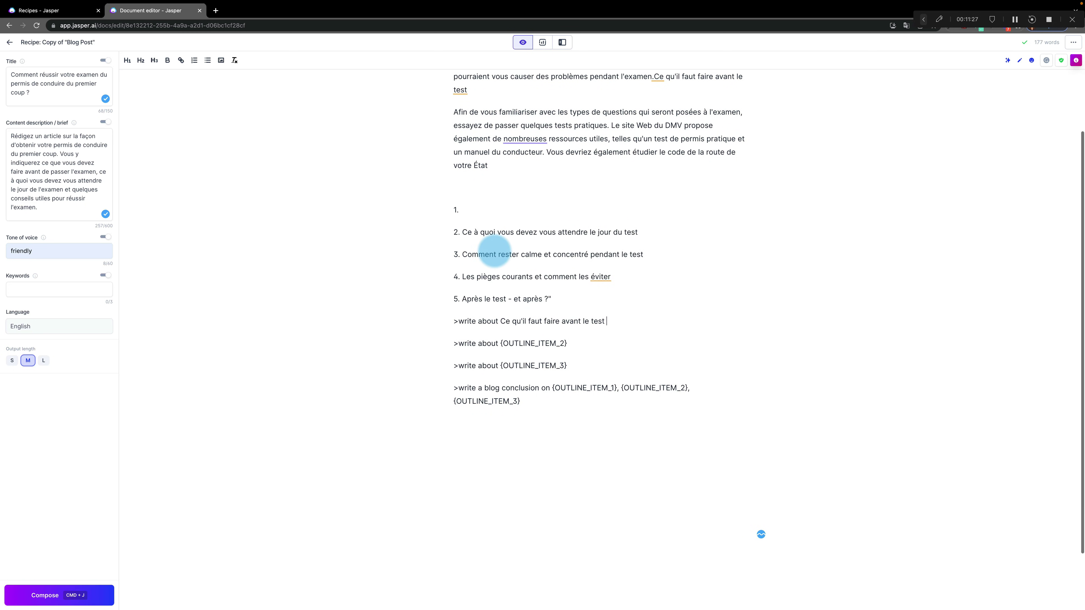
{"action": "left_click_drag", "start_coordinate": [461, 232], "coordinate": [639, 233]}
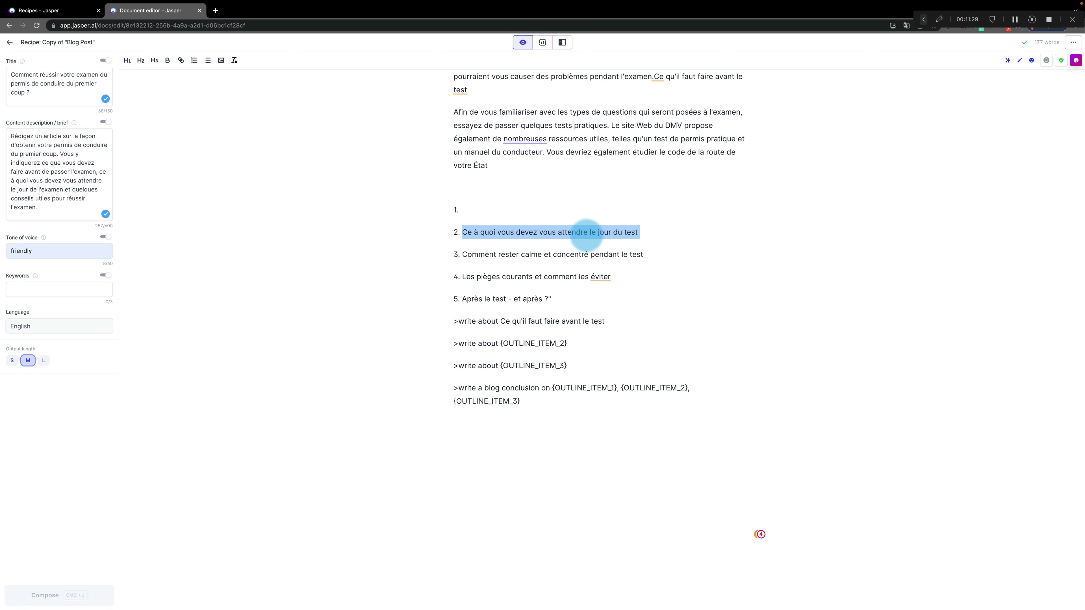
{"action": "right_click", "coordinate": [584, 233]}
{"action": "left_click", "coordinate": [630, 290]}
{"action": "mouse_move", "coordinate": [459, 306]}
{"action": "left_mouse_down"}
{"action": "mouse_move", "coordinate": [496, 339]}
{"action": "mouse_move", "coordinate": [496, 310]}
{"action": "mouse_move", "coordinate": [568, 321]}
{"action": "left_mouse_up"}
{"action": "right_click", "coordinate": [563, 325]}
{"action": "left_click", "coordinate": [585, 398]}
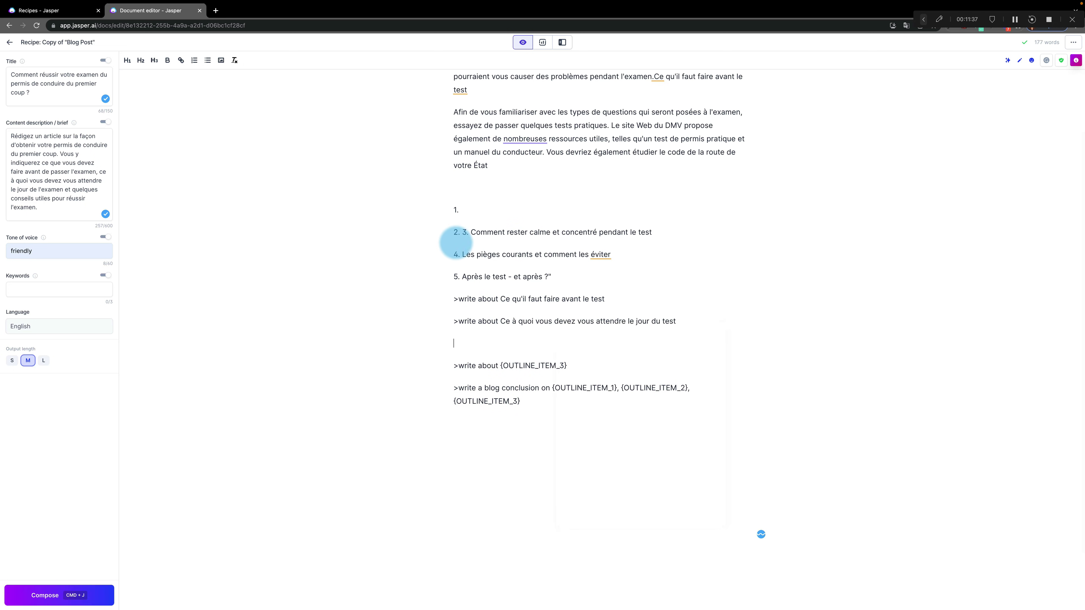
- Copy the third outline item, "Comment rester calme et concentré pendant le test", and paste it over {OUTLINE_ITEM_3} in the third "write about" command
{"action": "left_click_drag", "start_coordinate": [472, 231], "coordinate": [661, 234]}
{"action": "right_click", "coordinate": [593, 230]}
{"action": "left_click", "coordinate": [612, 296]}
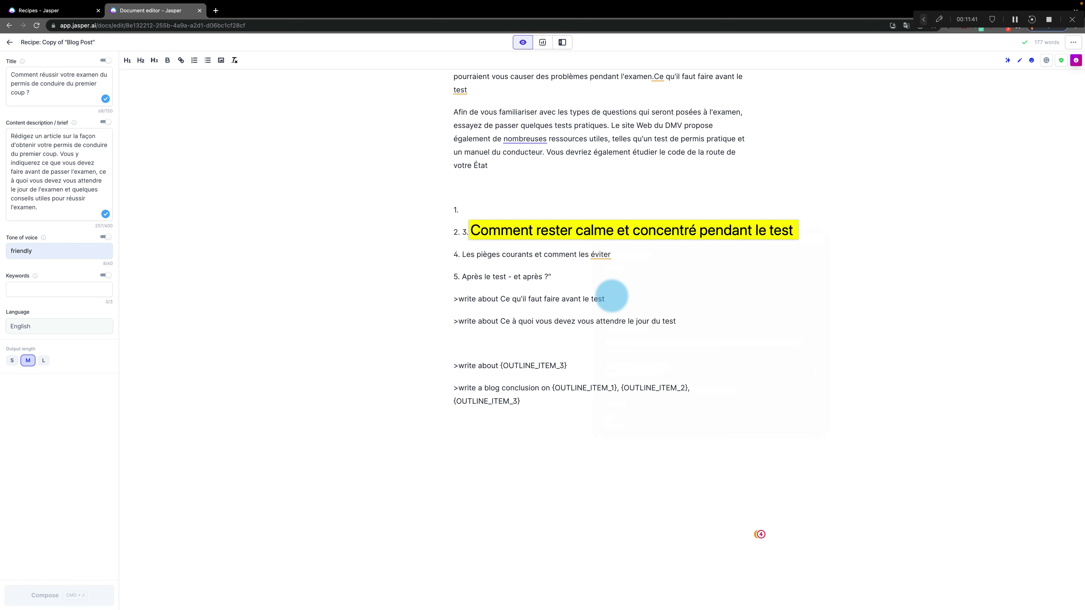
{"action": "left_click", "coordinate": [722, 302]}
{"action": "left_click_drag", "start_coordinate": [472, 231], "coordinate": [637, 235]}
{"action": "right_click", "coordinate": [630, 237]}
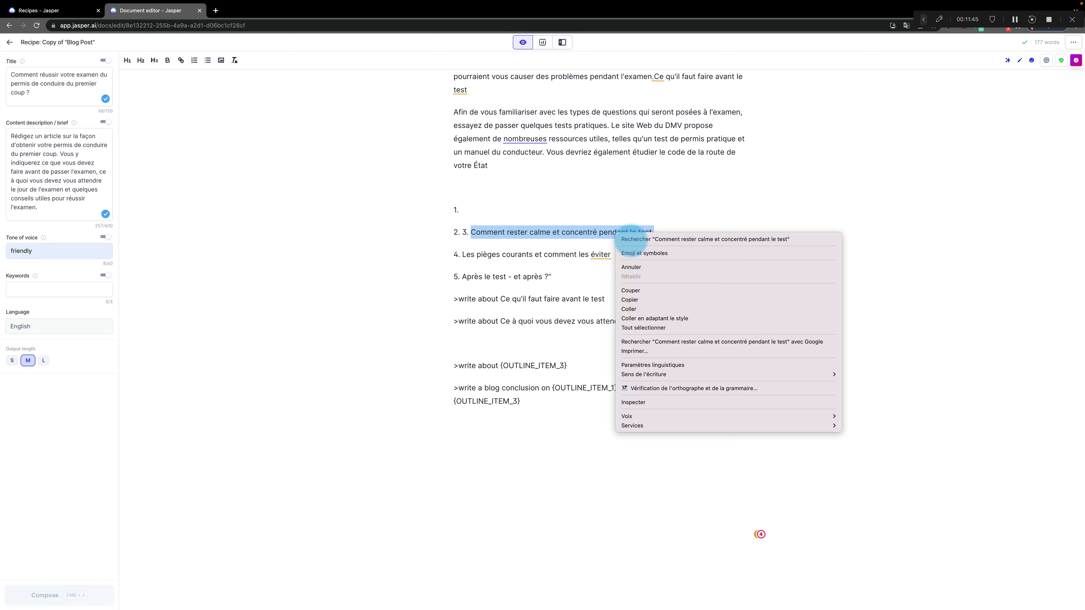
{"action": "left_click", "coordinate": [630, 300]}
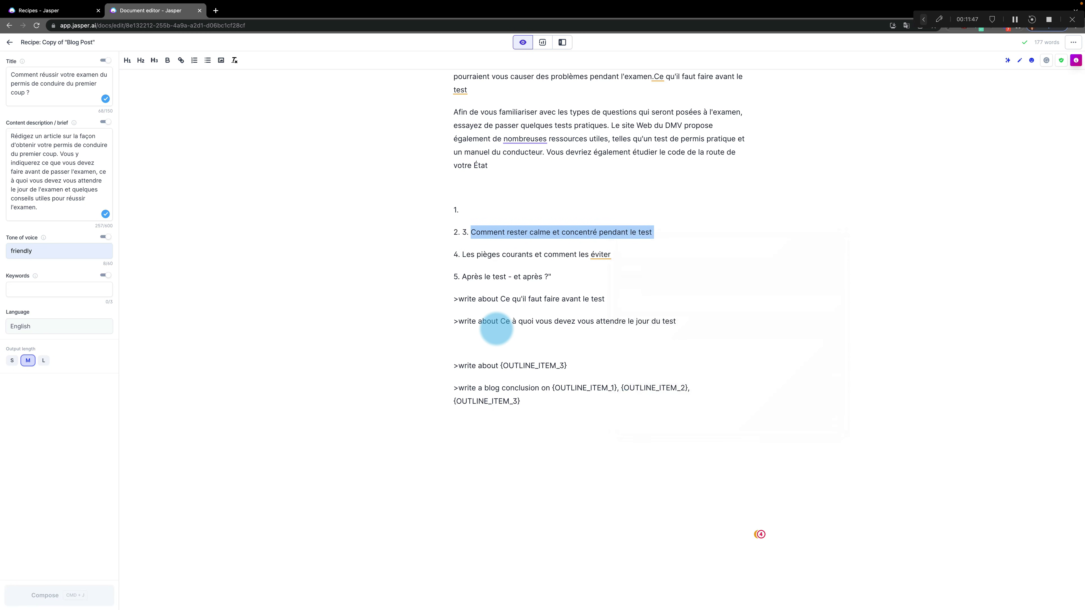
{"action": "left_click_drag", "start_coordinate": [568, 365], "coordinate": [501, 365]}
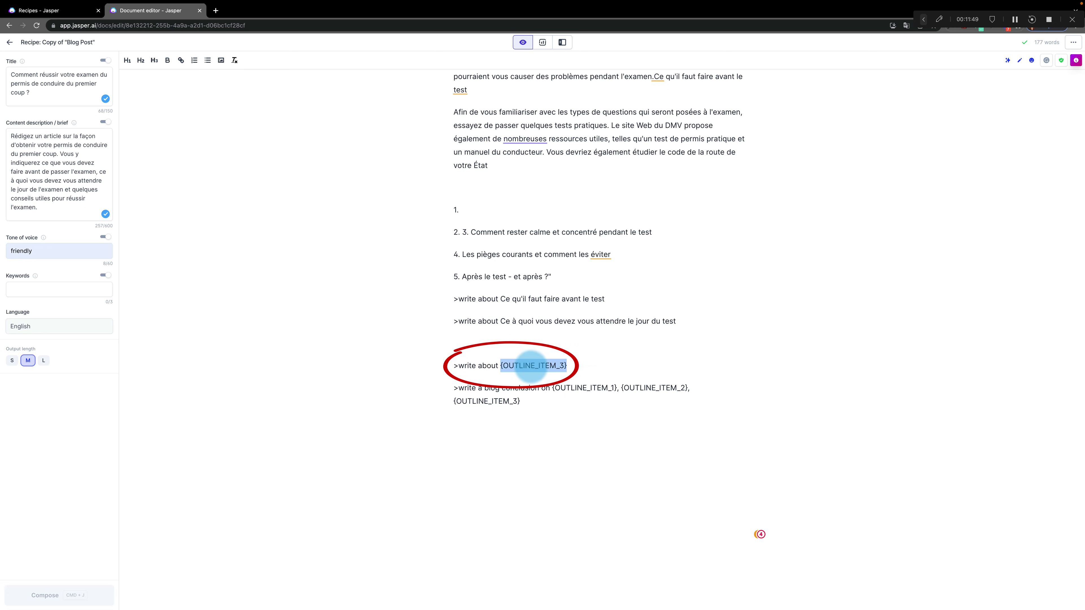
{"action": "right_click", "coordinate": [532, 365]}
{"action": "left_click", "coordinate": [544, 440]}
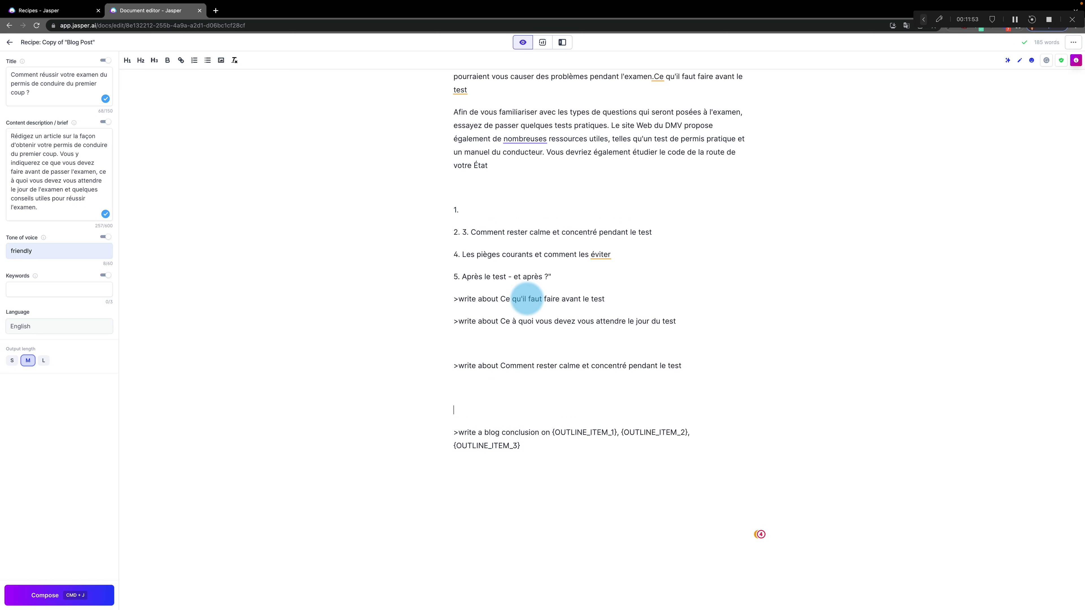
- Delete the leftover outline list and generate the text for the "write about Ce qu'il faut faire avant le test" command
{"action": "left_click_drag", "start_coordinate": [554, 277], "coordinate": [412, 193]}
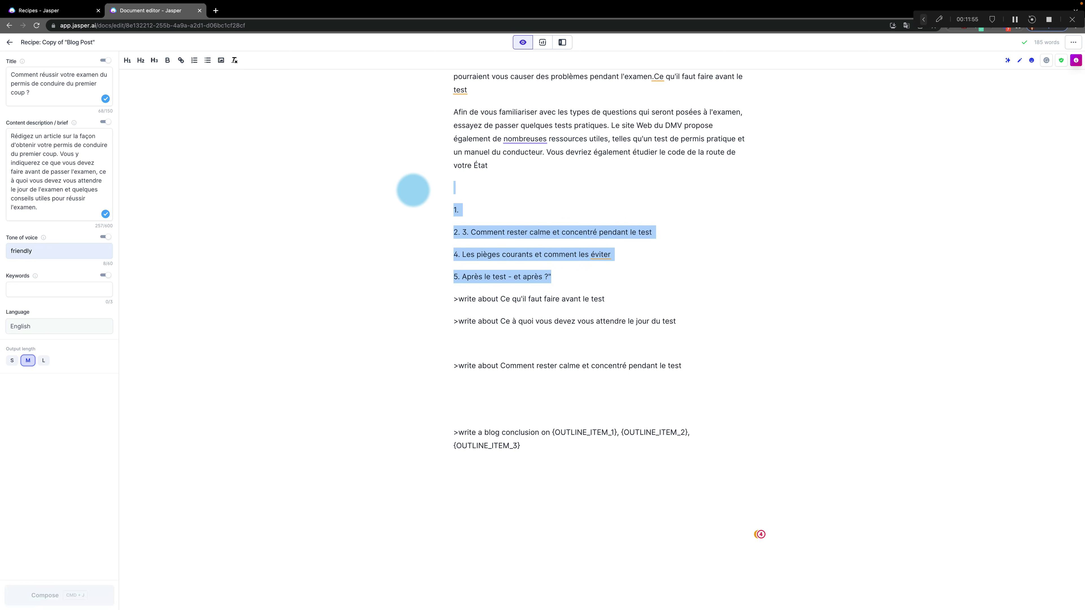
{"action": "key", "text": "BackSpace"}
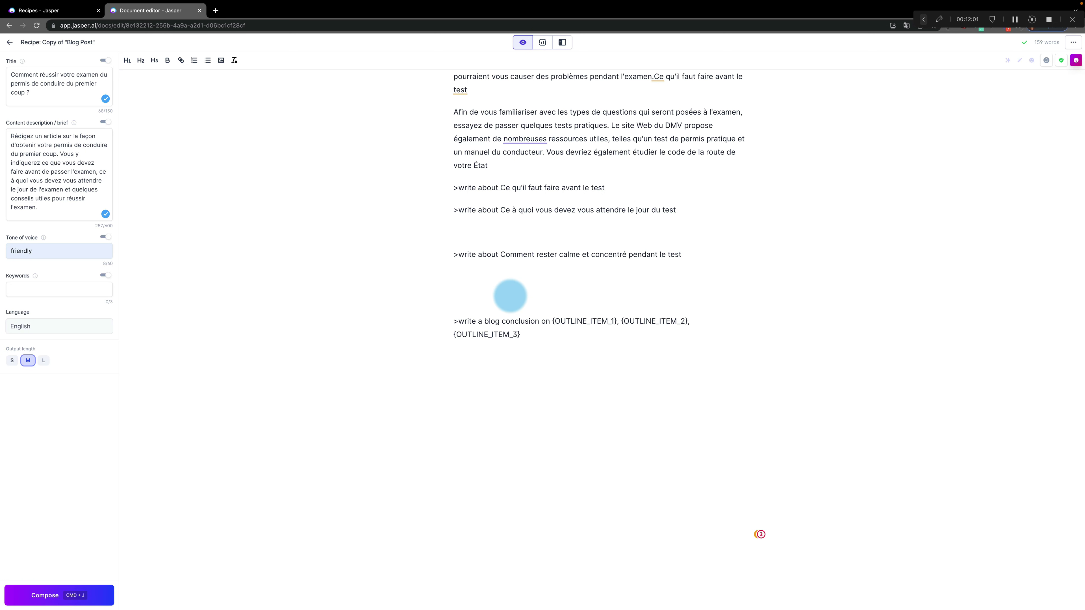
{"action": "left_click", "coordinate": [51, 596]}
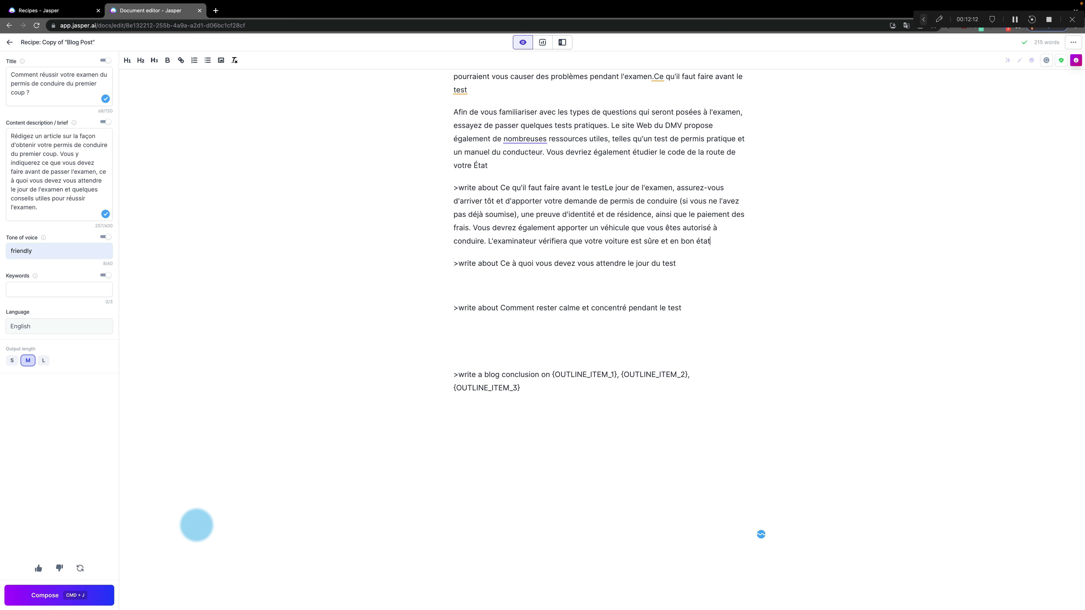
- Insert a "***" separator line between the introduction and the first "write about" section
{"action": "scroll", "coordinate": [196, 524], "scroll_direction": "up", "scroll_amount": 3}
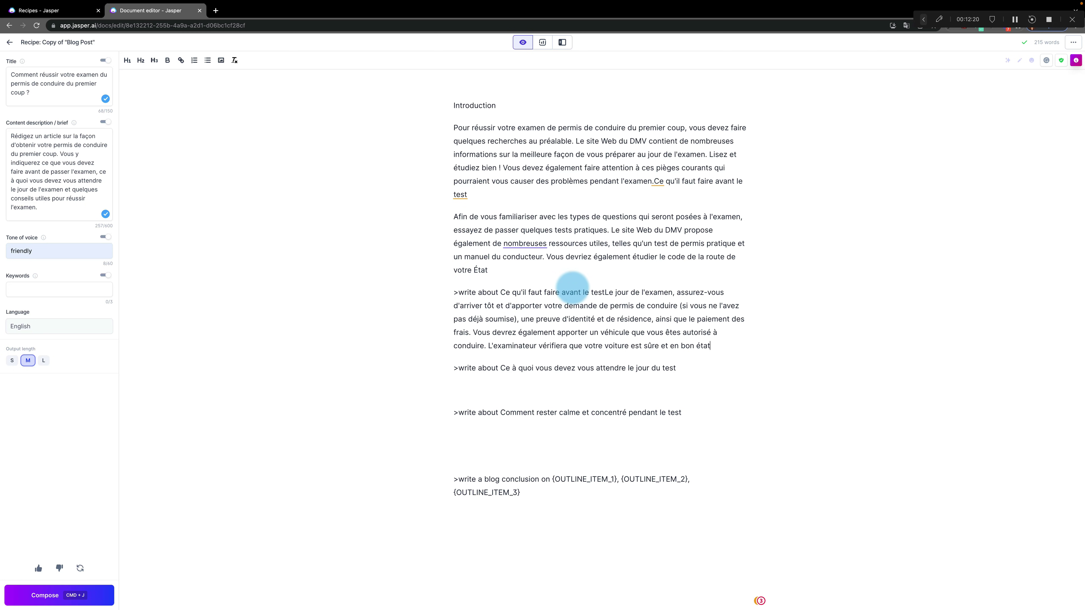
{"action": "left_click", "coordinate": [460, 282]}
{"action": "key", "text": "Return"}
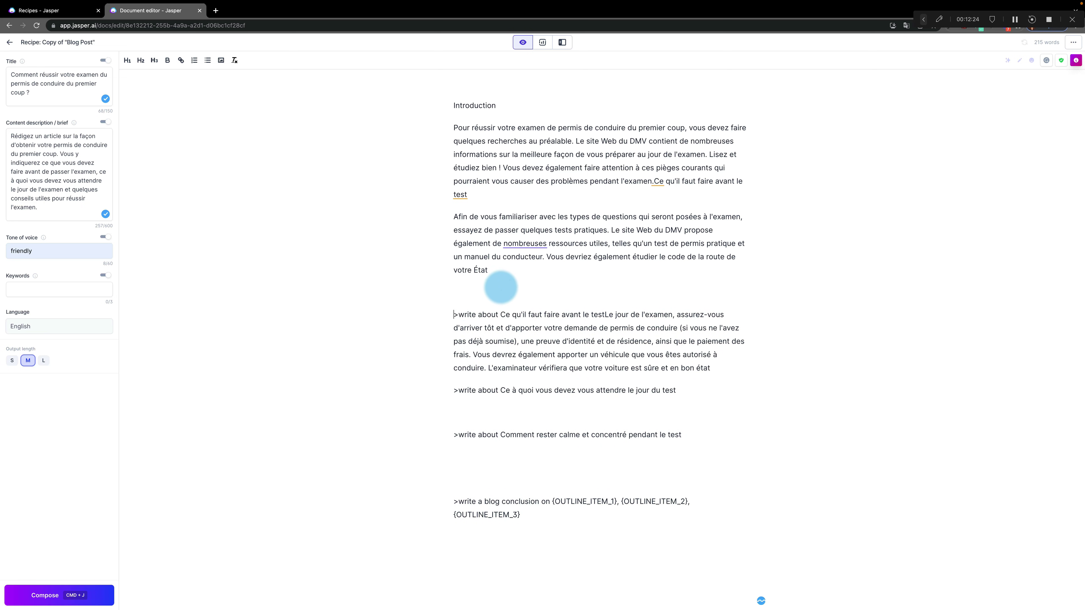
{"action": "left_click", "coordinate": [457, 293]}
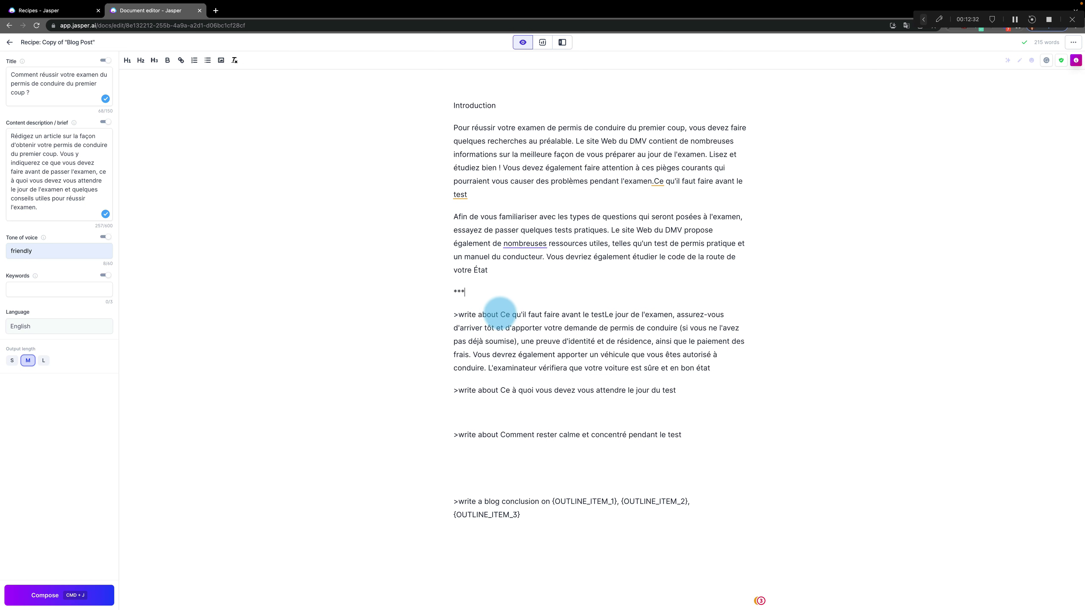
- Paste "Comment rester calme et concentré pendant le test" on its own line below the "***" separator
{"action": "left_click_drag", "start_coordinate": [500, 314], "coordinate": [669, 315]}
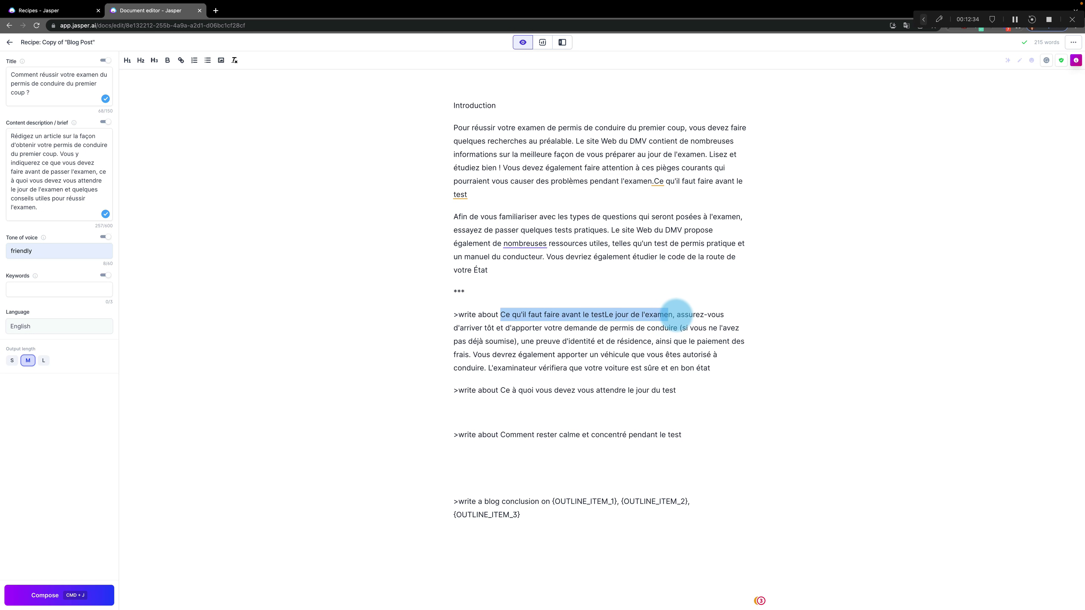
{"action": "right_click", "coordinate": [657, 317]}
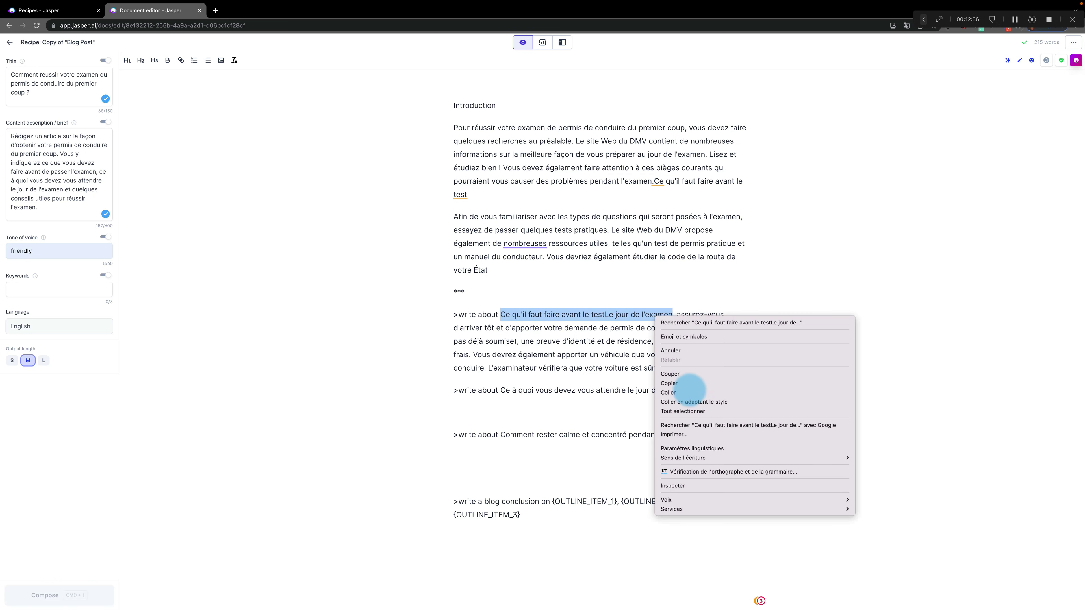
{"action": "left_click", "coordinate": [677, 373]}
{"action": "left_click", "coordinate": [458, 304]}
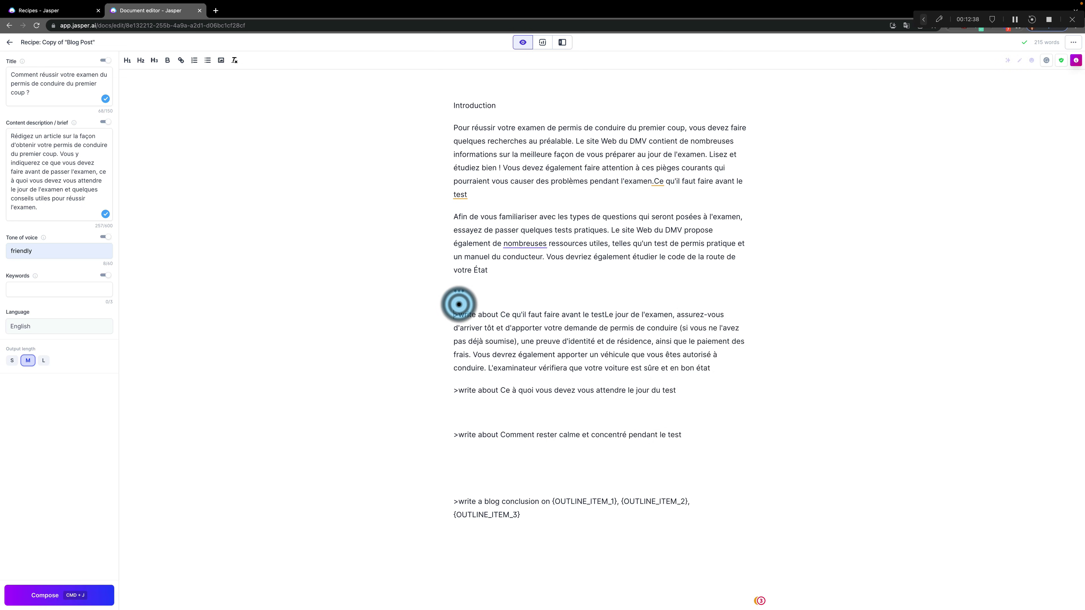
{"action": "key", "text": "Return"}
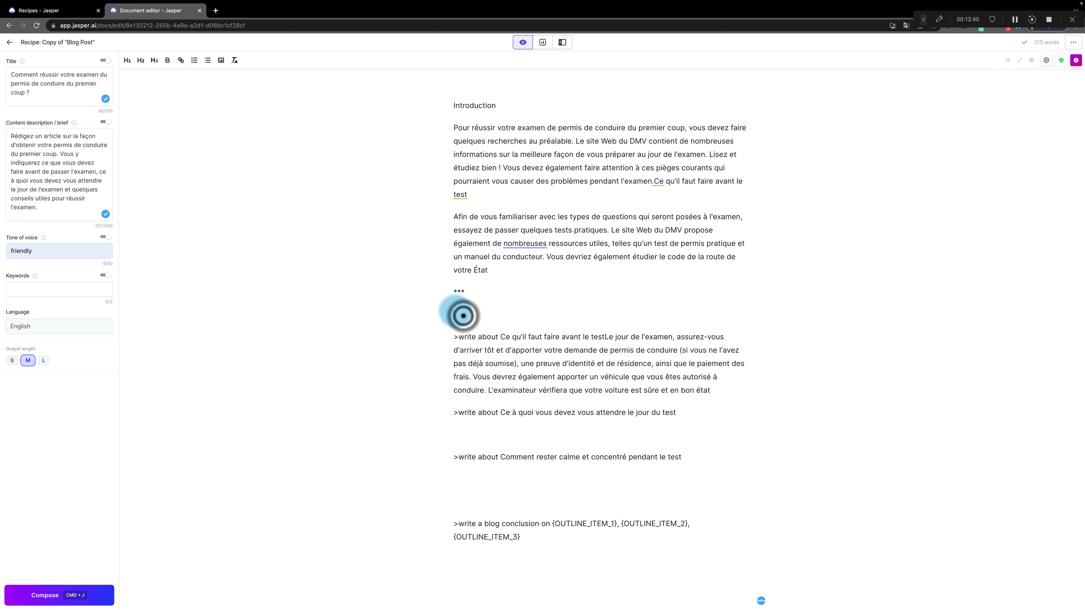
{"action": "right_click", "coordinate": [458, 312]}
{"action": "left_click", "coordinate": [468, 373]}
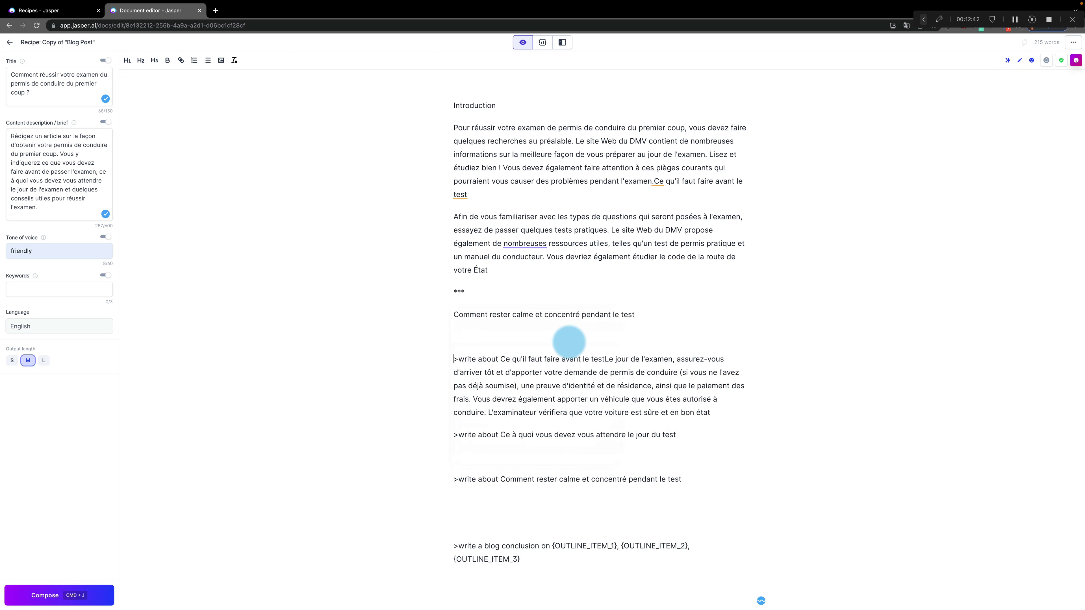
- Format the line "Comment rester calme et concentré pendant le test" as an H2 heading
{"action": "left_click_drag", "start_coordinate": [639, 314], "coordinate": [451, 316]}
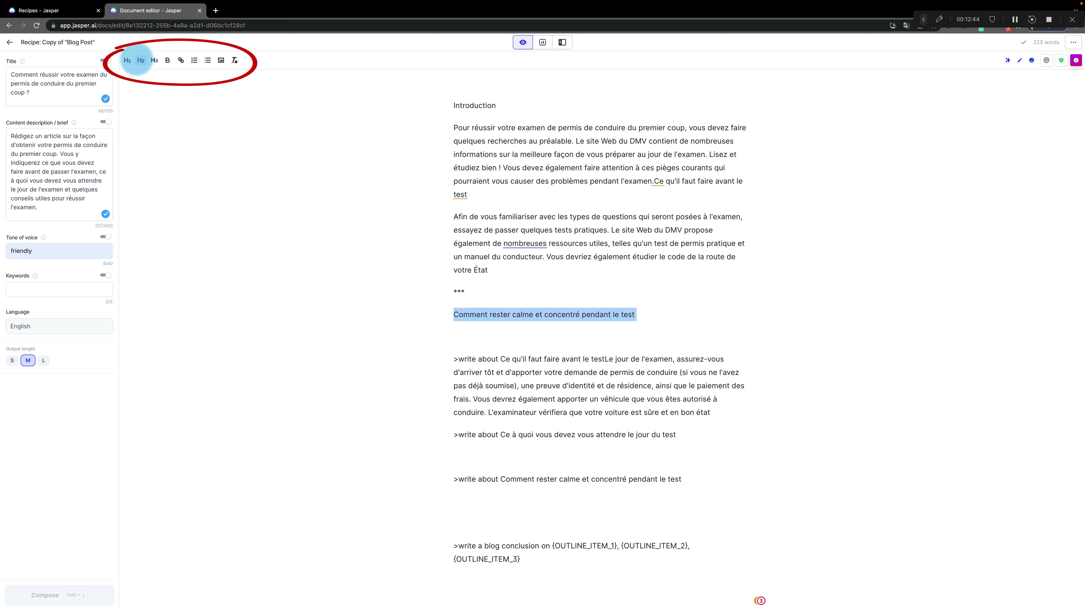
{"action": "left_click", "coordinate": [141, 60]}
{"action": "left_click", "coordinate": [728, 337]}
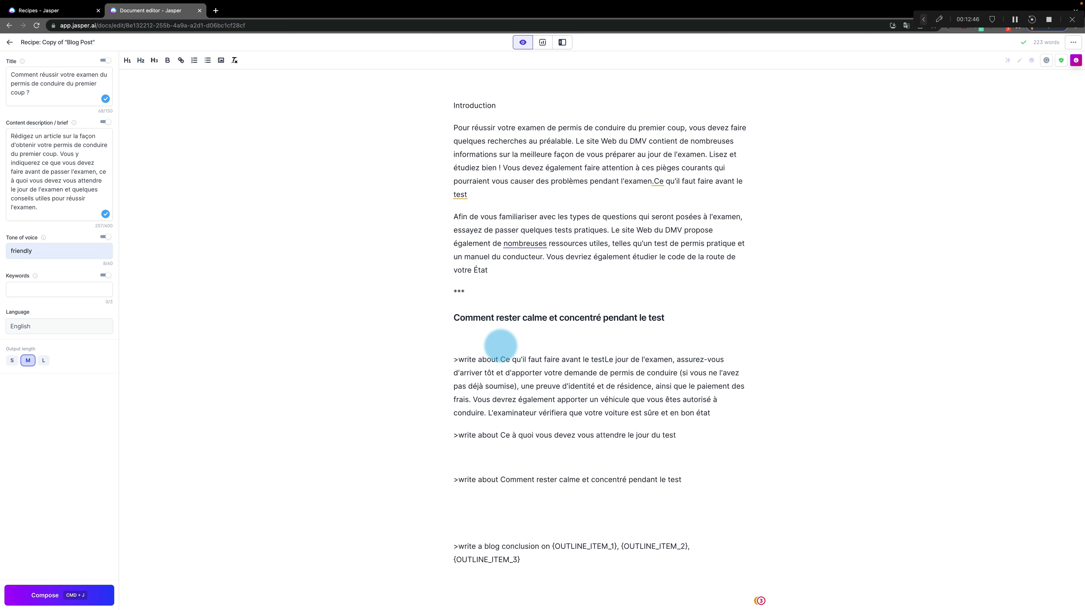
- Have Jasper continue the first section after "en bon état" and remove the blank line before the new paragraph
{"action": "scroll", "coordinate": [474, 360], "scroll_direction": "down", "scroll_amount": 1}
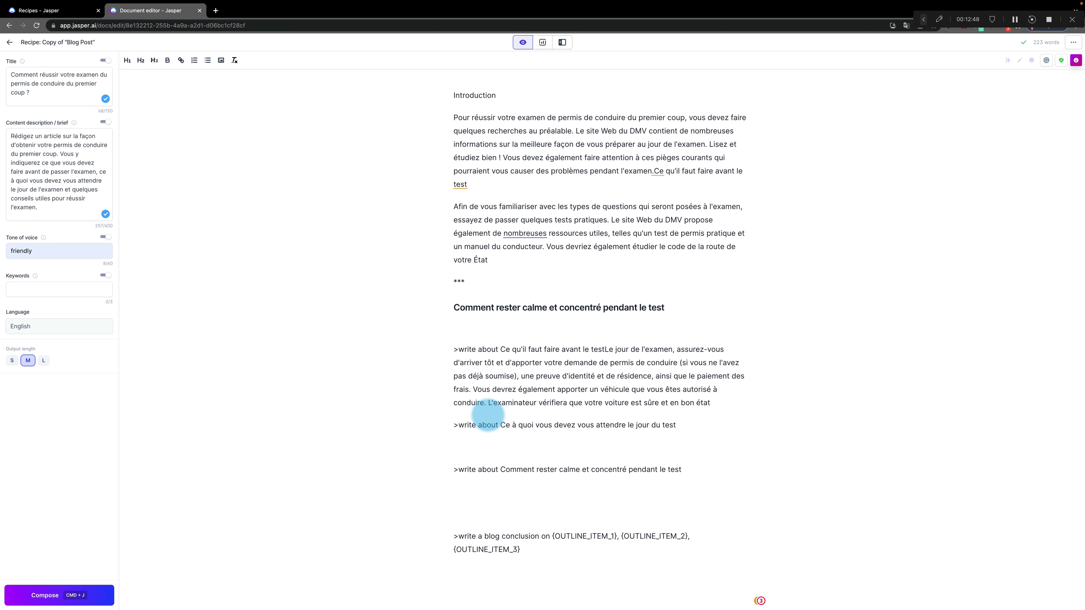
{"action": "scroll", "coordinate": [701, 412], "scroll_direction": "down", "scroll_amount": 1}
{"action": "left_click", "coordinate": [711, 386]}
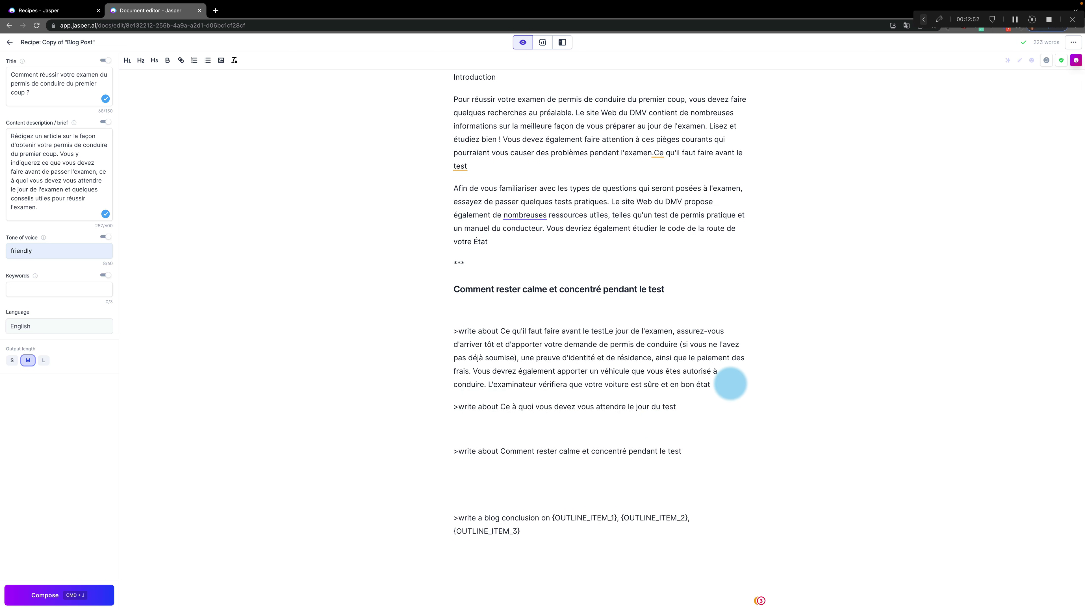
{"action": "left_click", "coordinate": [46, 596]}
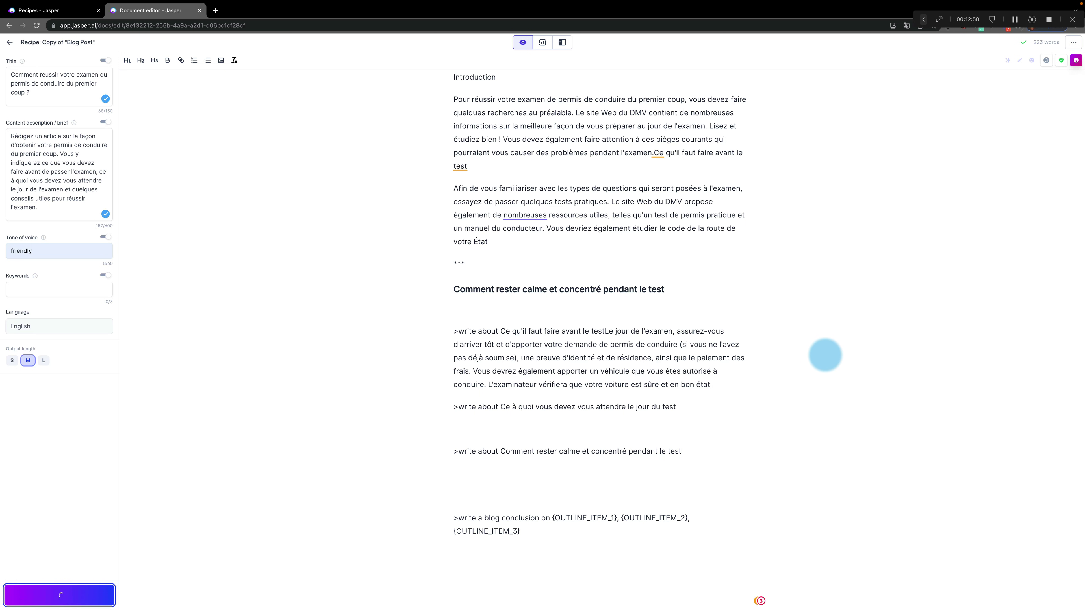
{"action": "scroll", "coordinate": [824, 361], "scroll_direction": "down", "scroll_amount": 2}
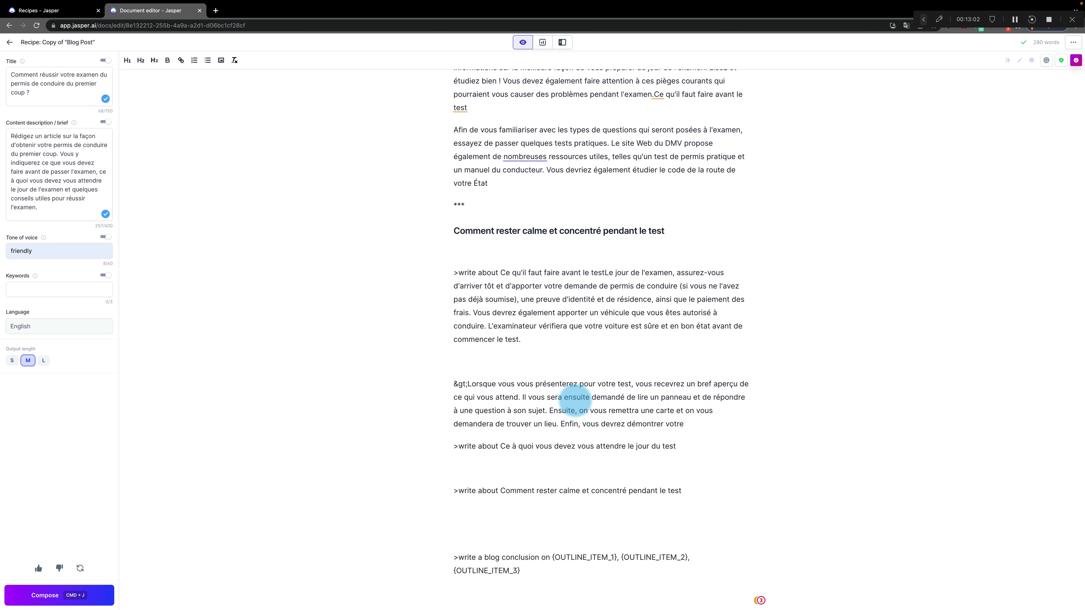
{"action": "scroll", "coordinate": [509, 361], "scroll_direction": "down", "scroll_amount": 1}
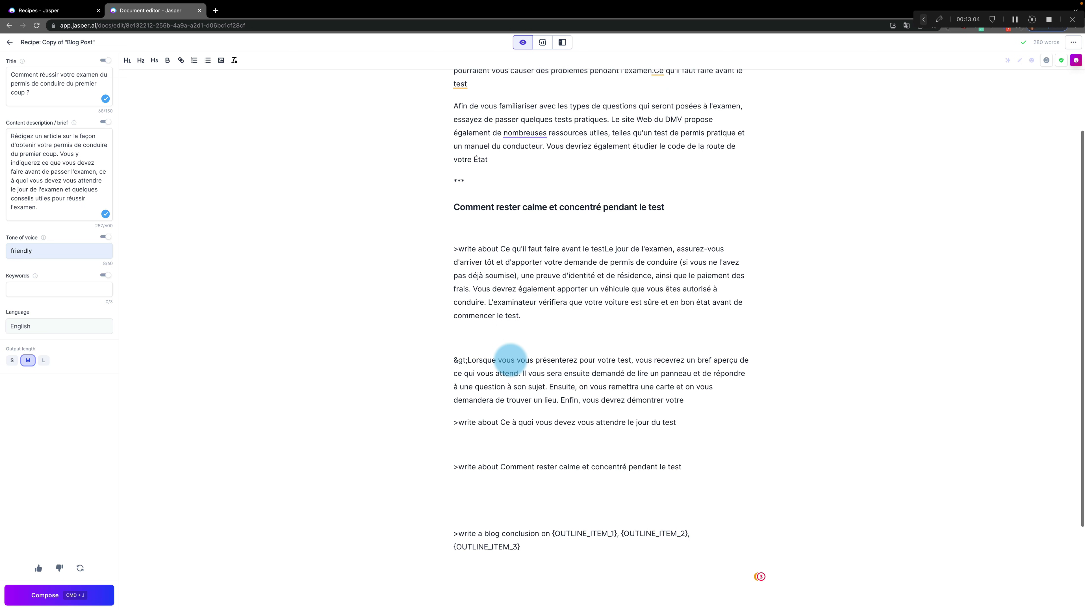
{"action": "left_click", "coordinate": [470, 341]}
{"action": "key", "text": "BackSpace"}
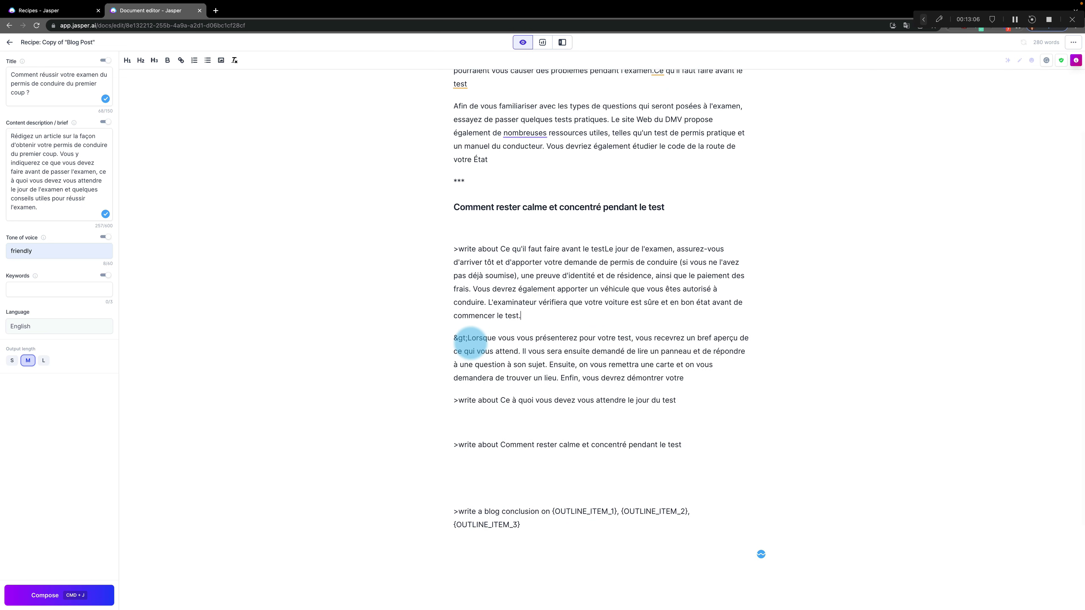
- Generate the text for the "write about Ce à quoi vous devez vous attendre le jour du test" command
{"action": "scroll", "coordinate": [632, 219], "scroll_direction": "up", "scroll_amount": 2}
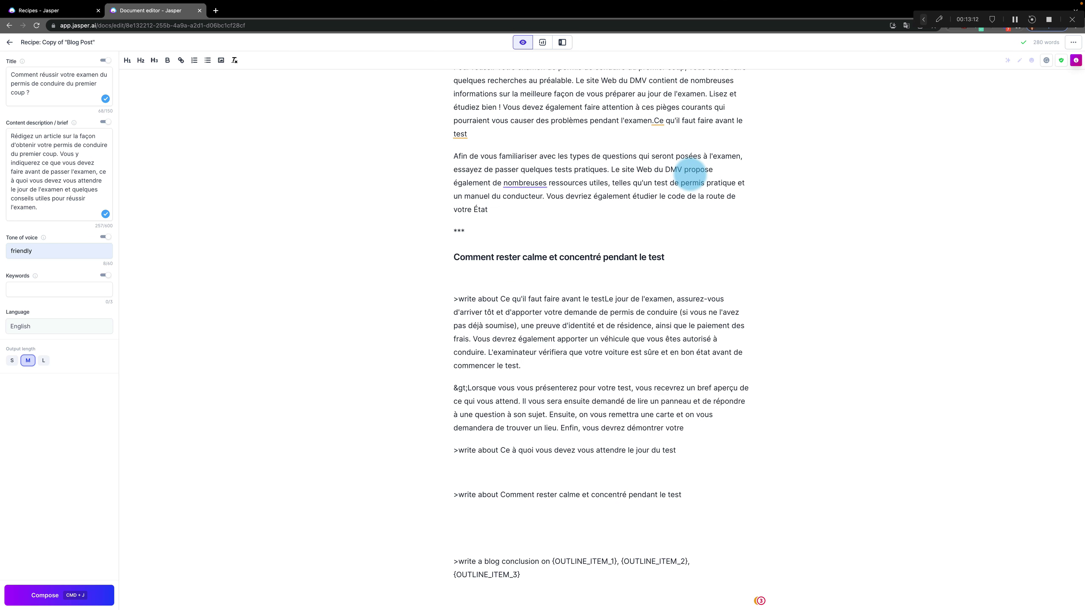
{"action": "scroll", "coordinate": [690, 174], "scroll_direction": "down", "scroll_amount": 1}
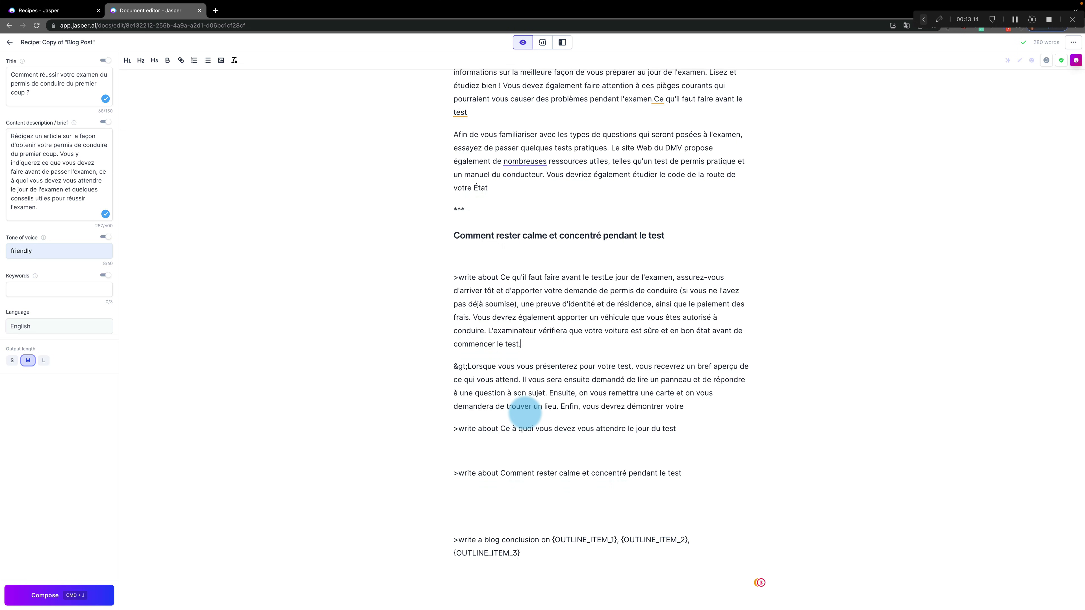
{"action": "scroll", "coordinate": [491, 410], "scroll_direction": "down", "scroll_amount": 1}
{"action": "left_click", "coordinate": [677, 397]}
{"action": "left_click", "coordinate": [74, 598]}
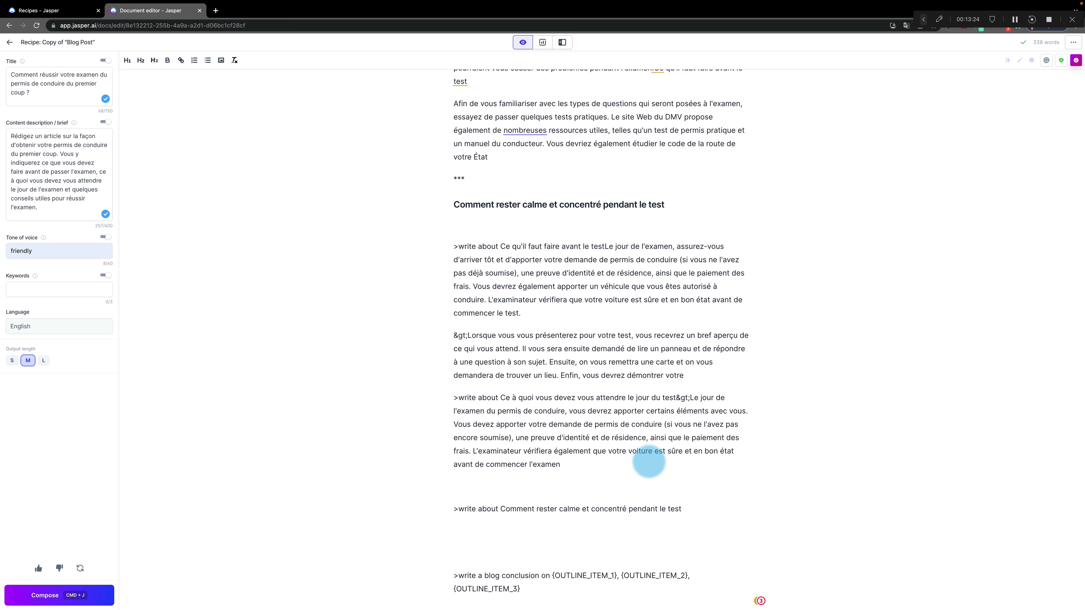
- Move "Ce à quoi vous devez vous attendre le jour du test" from its command to a separate line above that section, with blank lines around it
{"action": "scroll", "coordinate": [649, 462], "scroll_direction": "down", "scroll_amount": 1}
{"action": "left_click_drag", "start_coordinate": [500, 367], "coordinate": [671, 367]}
{"action": "right_click", "coordinate": [656, 366]}
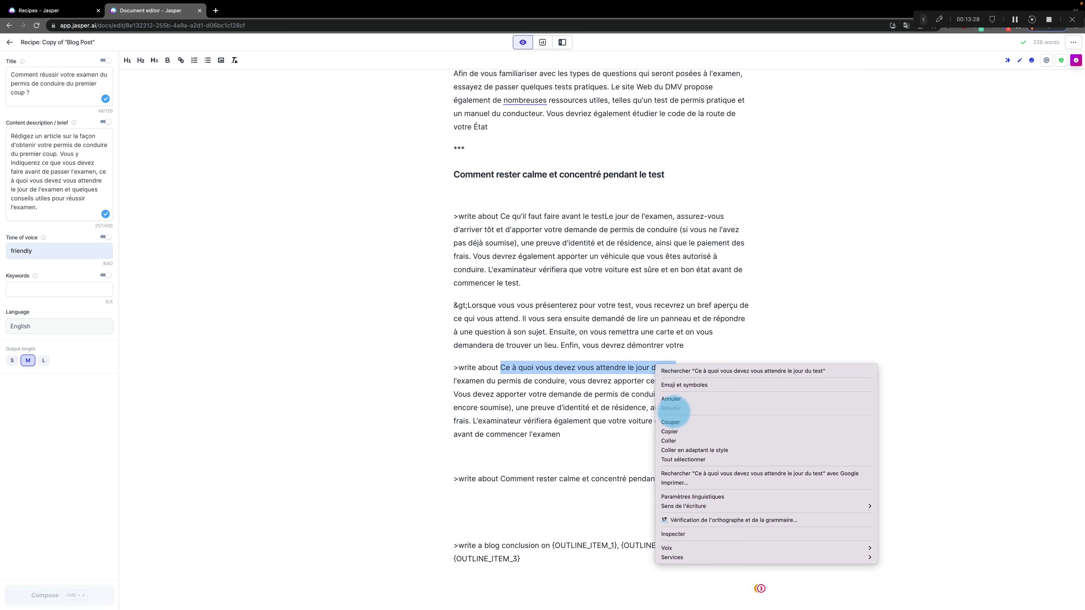
{"action": "left_click", "coordinate": [670, 422]}
{"action": "left_click", "coordinate": [459, 361]}
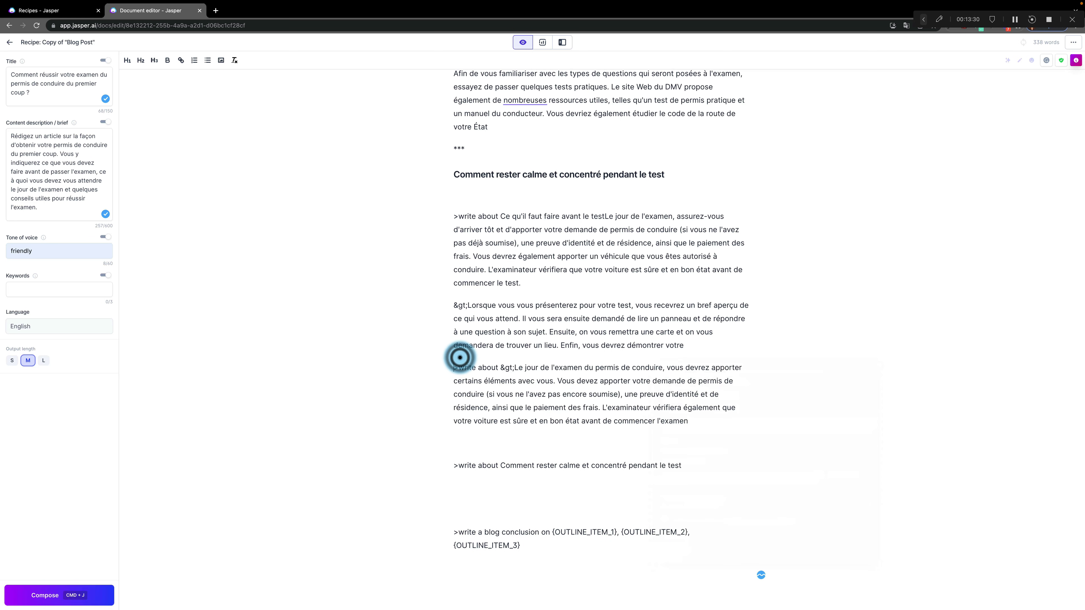
{"action": "key", "text": "Return"}
{"action": "key", "text": "Return"}
{"action": "right_click", "coordinate": [460, 380]}
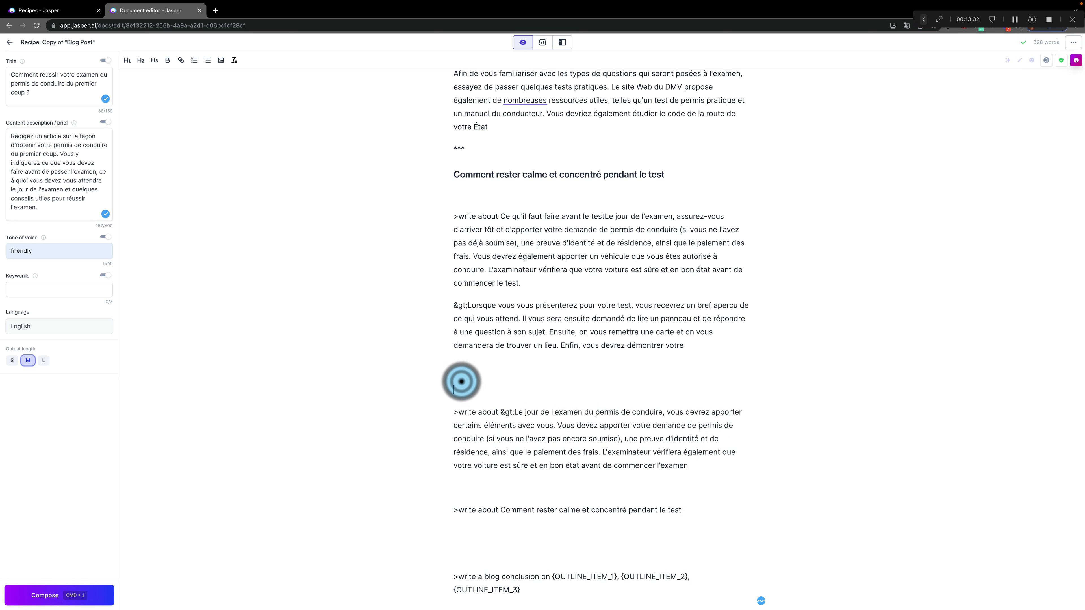
{"action": "left_click", "coordinate": [477, 443]}
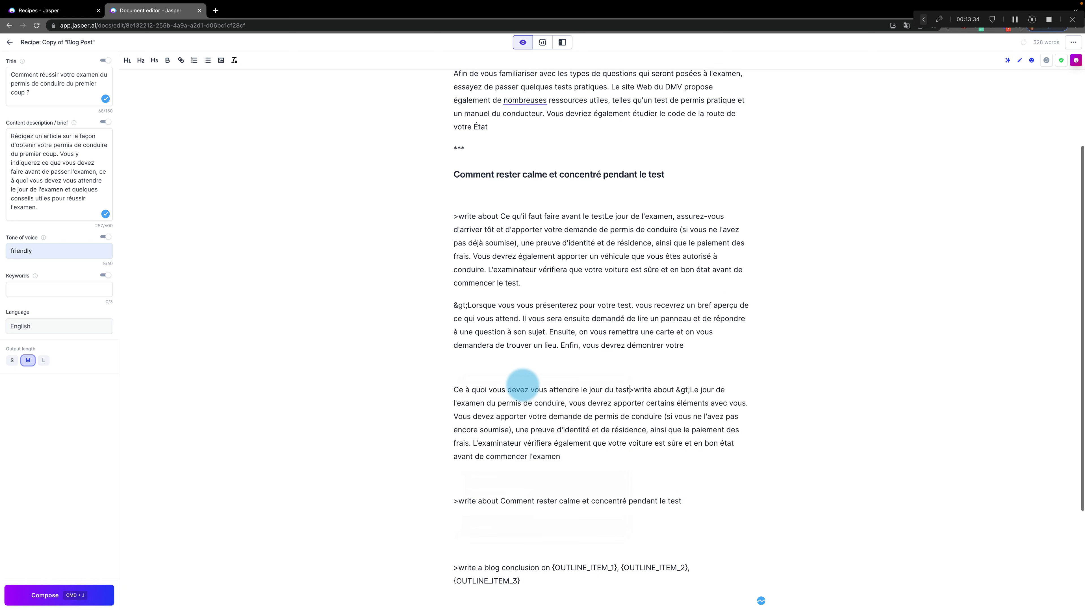
{"action": "key", "text": "Return"}
{"action": "key", "text": "Return"}
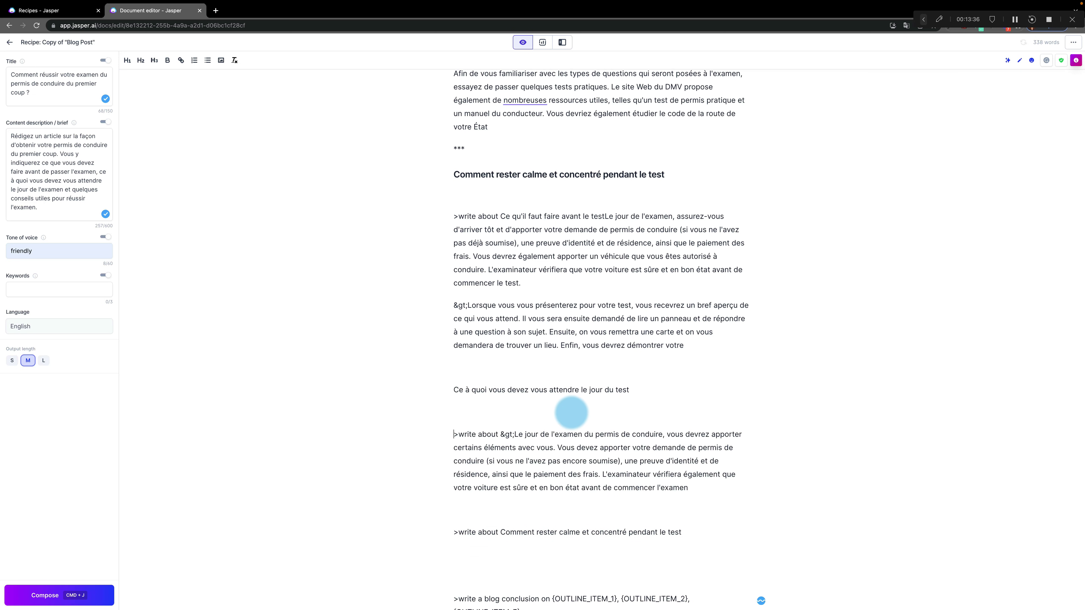
- Format the line "Ce à quoi vous devez vous attendre le jour du test" as an H2 heading
{"action": "left_click_drag", "start_coordinate": [631, 389], "coordinate": [427, 387]}
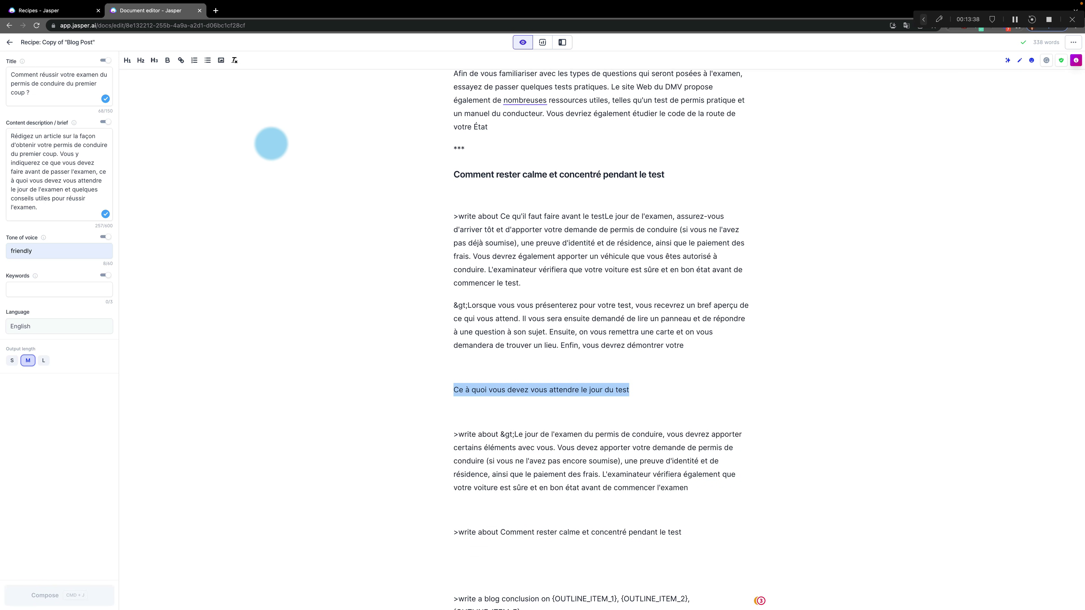
{"action": "left_click", "coordinate": [138, 60]}
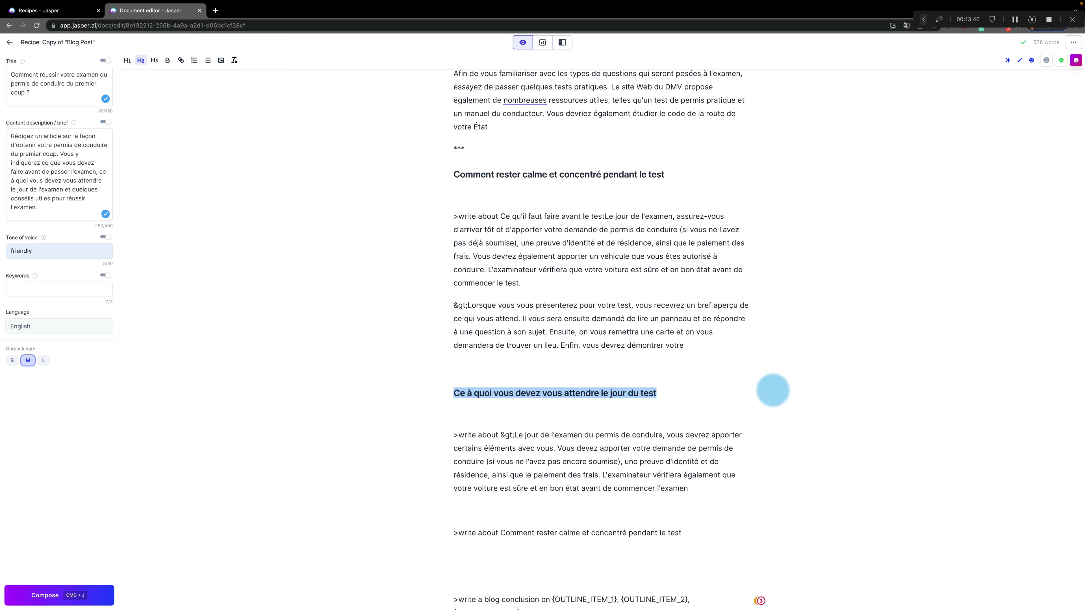
{"action": "scroll", "coordinate": [683, 427], "scroll_direction": "down", "scroll_amount": 4}
{"action": "left_click", "coordinate": [523, 453]}
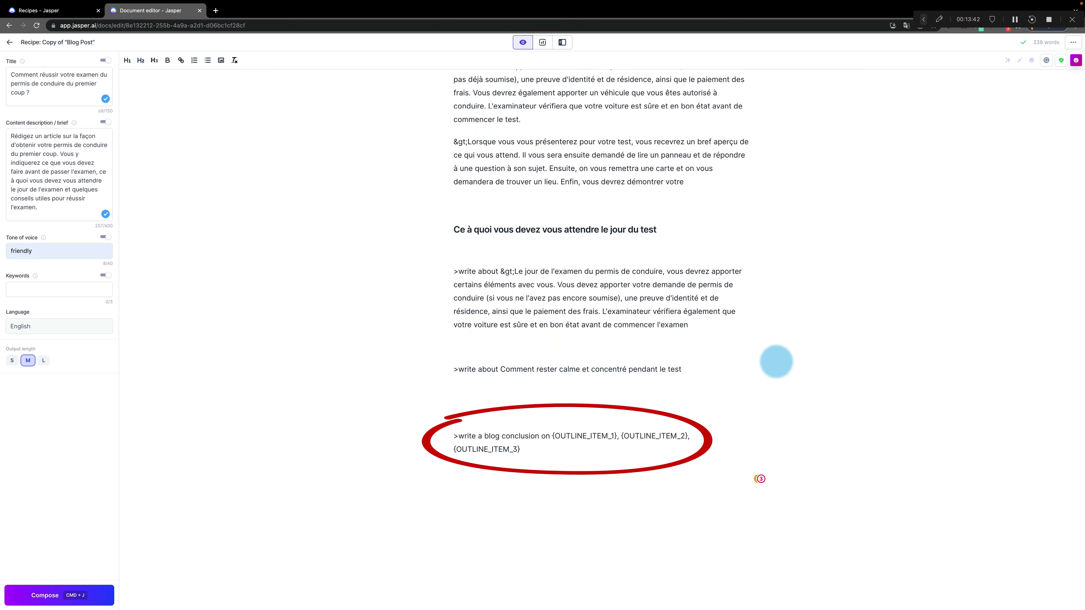
{"action": "scroll", "coordinate": [799, 410], "scroll_direction": "up", "scroll_amount": 4}
{"action": "scroll", "coordinate": [799, 409], "scroll_direction": "up", "scroll_amount": 4}
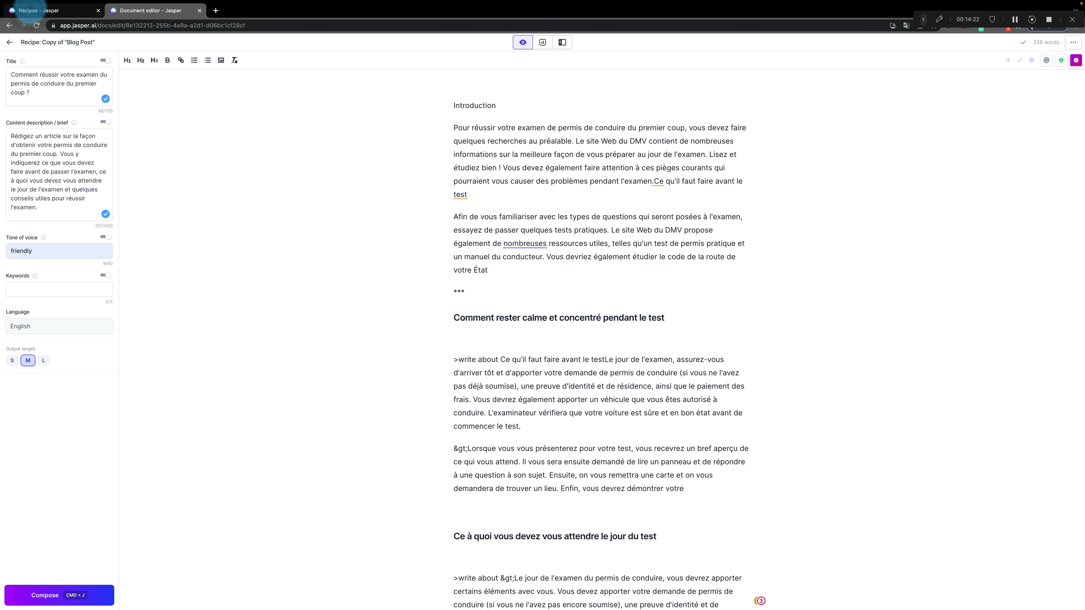
- Return to the Recipes page and look over the featured recipes
{"action": "left_click", "coordinate": [57, 11]}
{"action": "scroll", "coordinate": [174, 339], "scroll_direction": "down", "scroll_amount": 3}
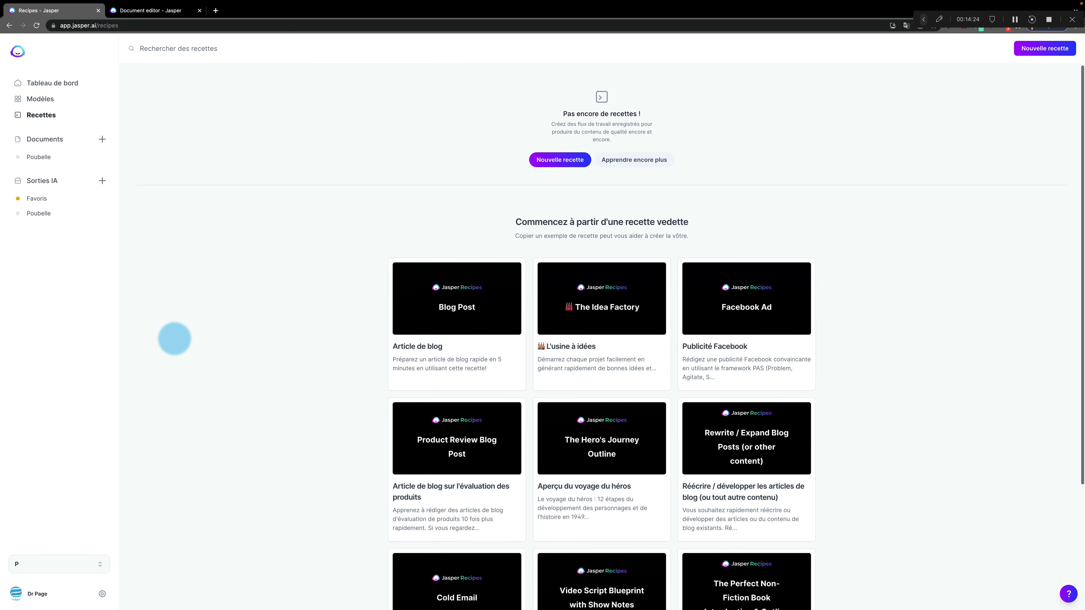
{"action": "scroll", "coordinate": [175, 340], "scroll_direction": "up", "scroll_amount": 3}
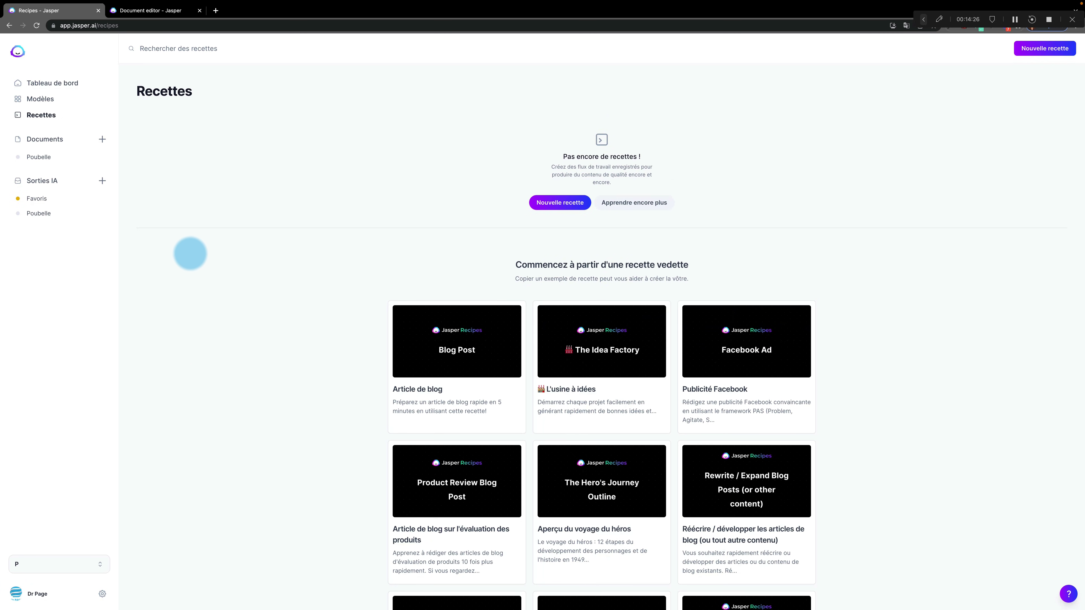
- Open the Modèles library and browse the whole range of templates, from blog and ad copy to video and SEO
{"action": "left_click", "coordinate": [39, 98]}
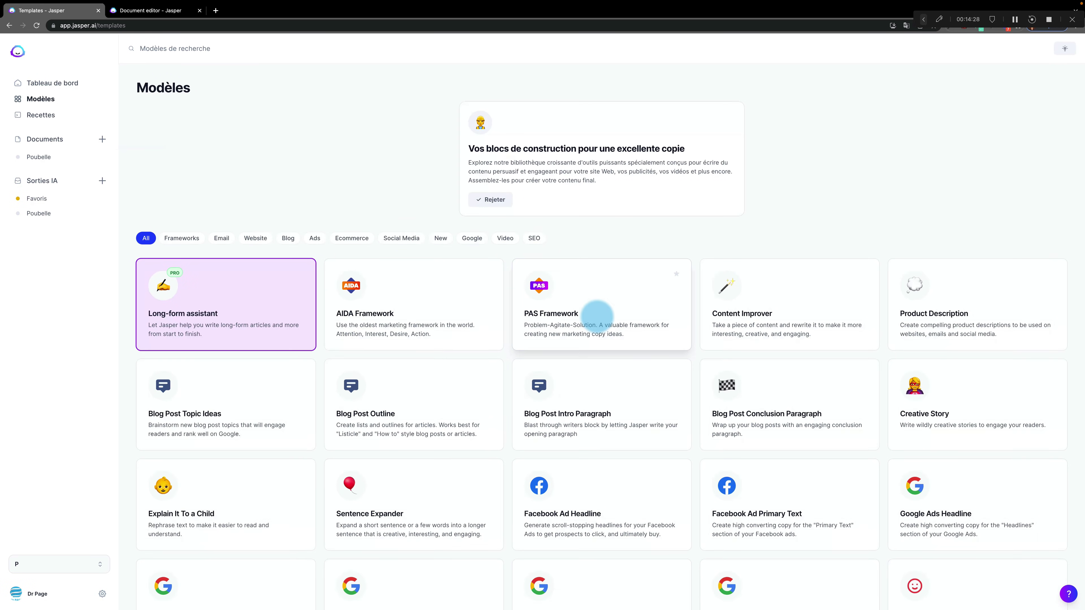
{"action": "scroll", "coordinate": [765, 312], "scroll_direction": "down", "scroll_amount": 1}
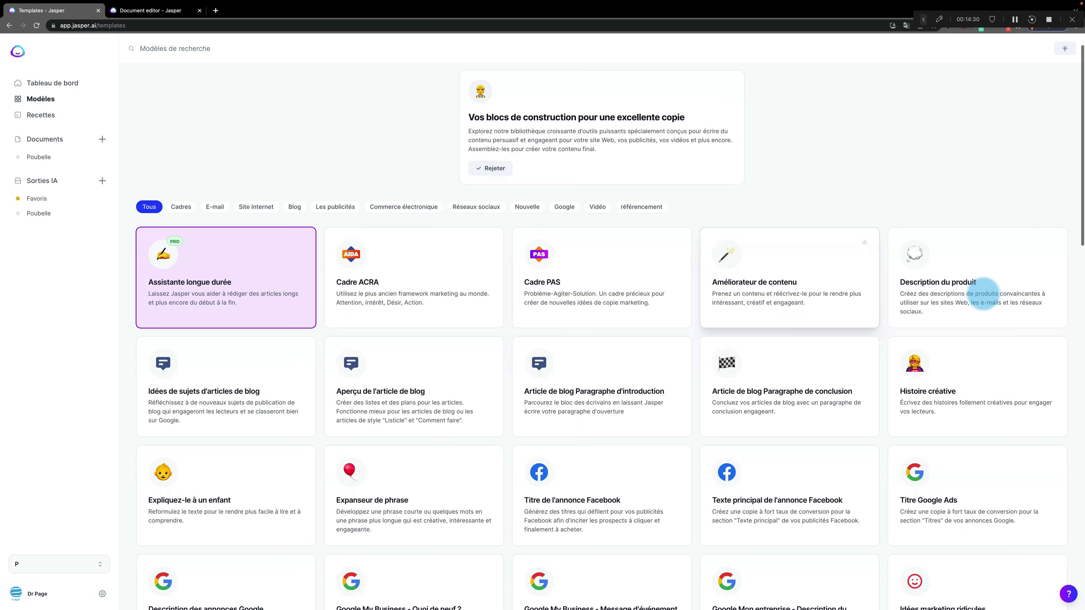
{"action": "scroll", "coordinate": [981, 293], "scroll_direction": "down", "scroll_amount": 3}
{"action": "scroll", "coordinate": [690, 342], "scroll_direction": "down", "scroll_amount": 1}
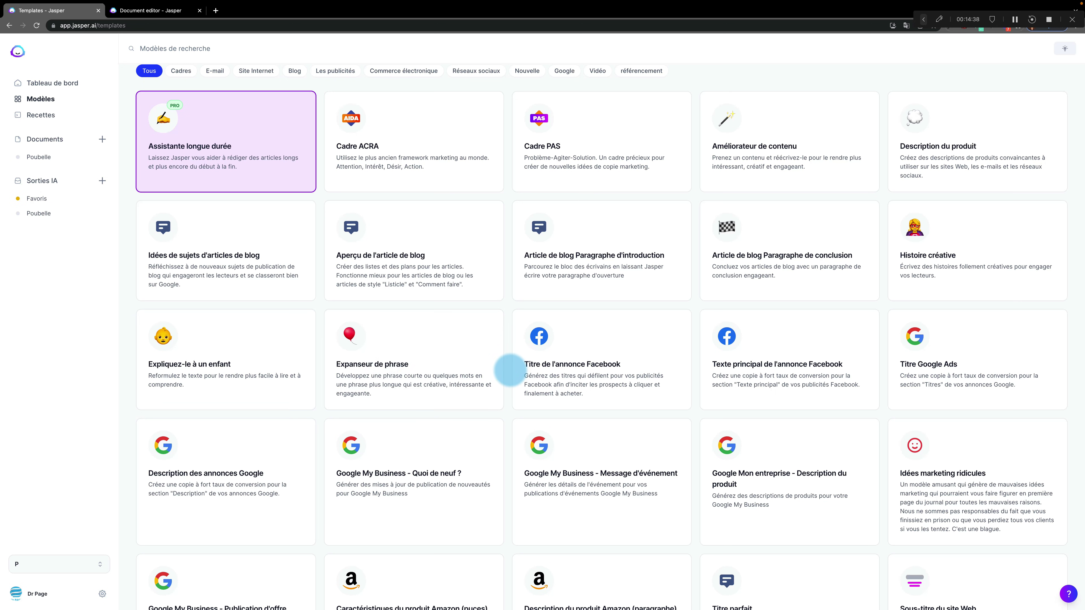
{"action": "scroll", "coordinate": [693, 396], "scroll_direction": "down", "scroll_amount": 1}
{"action": "scroll", "coordinate": [693, 395], "scroll_direction": "down", "scroll_amount": 12}
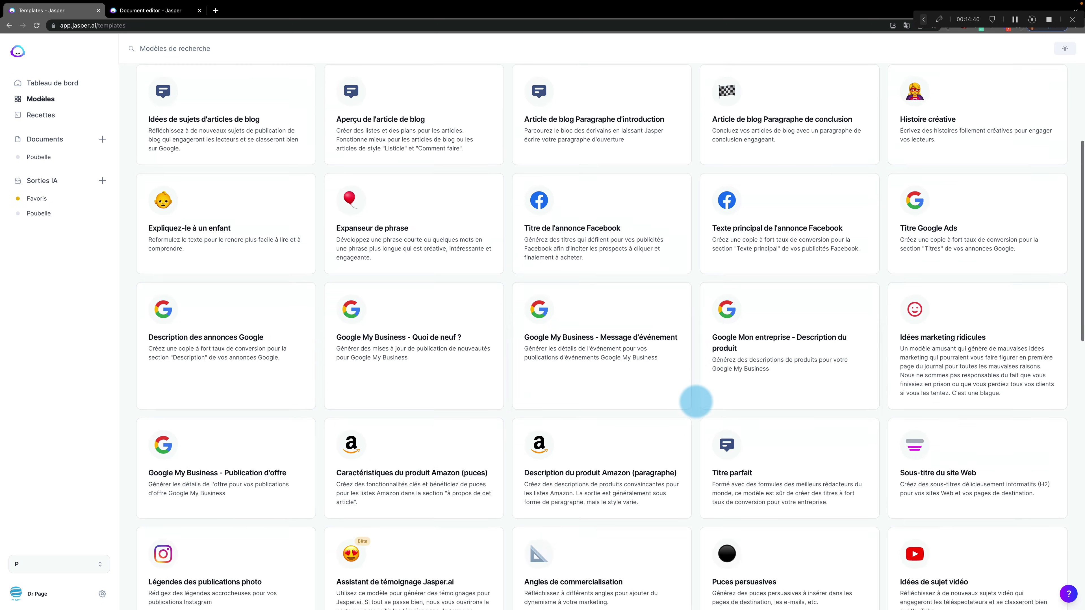
{"action": "scroll", "coordinate": [695, 401], "scroll_direction": "down", "scroll_amount": 8}
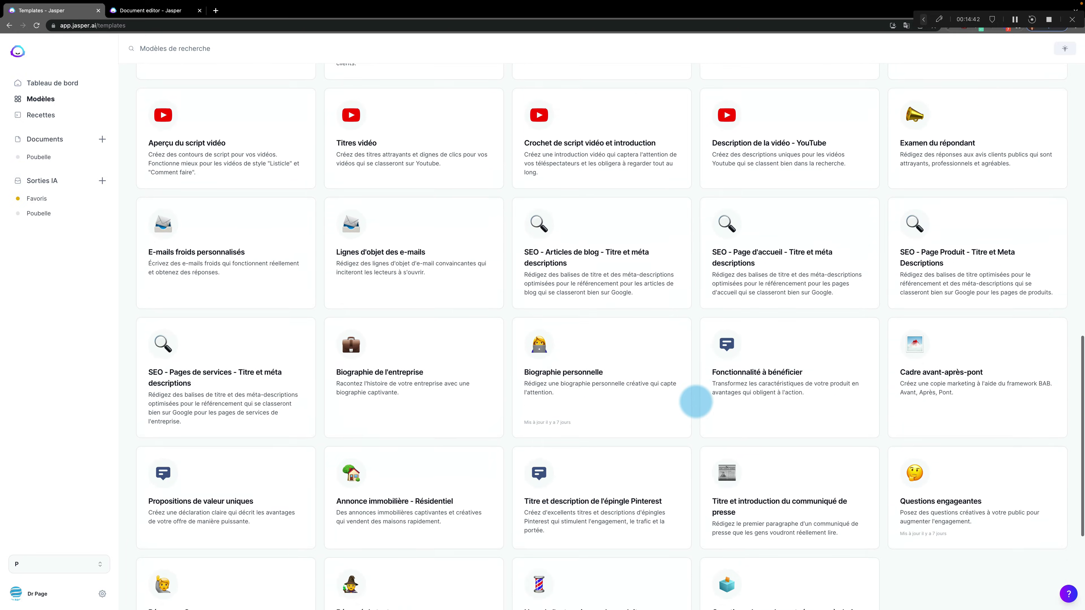
{"action": "scroll", "coordinate": [693, 405], "scroll_direction": "up", "scroll_amount": 20}
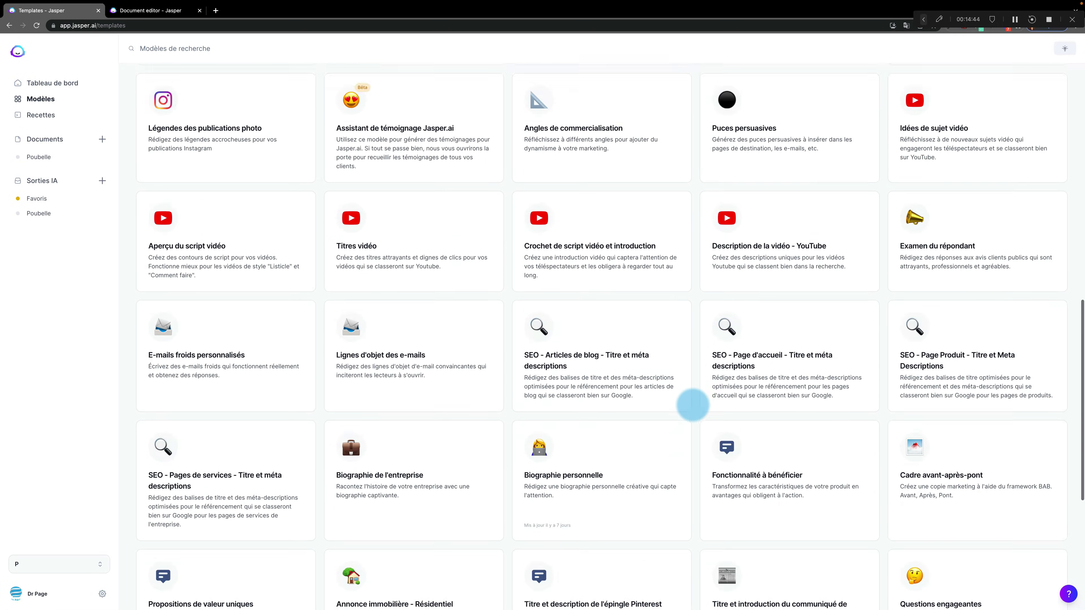